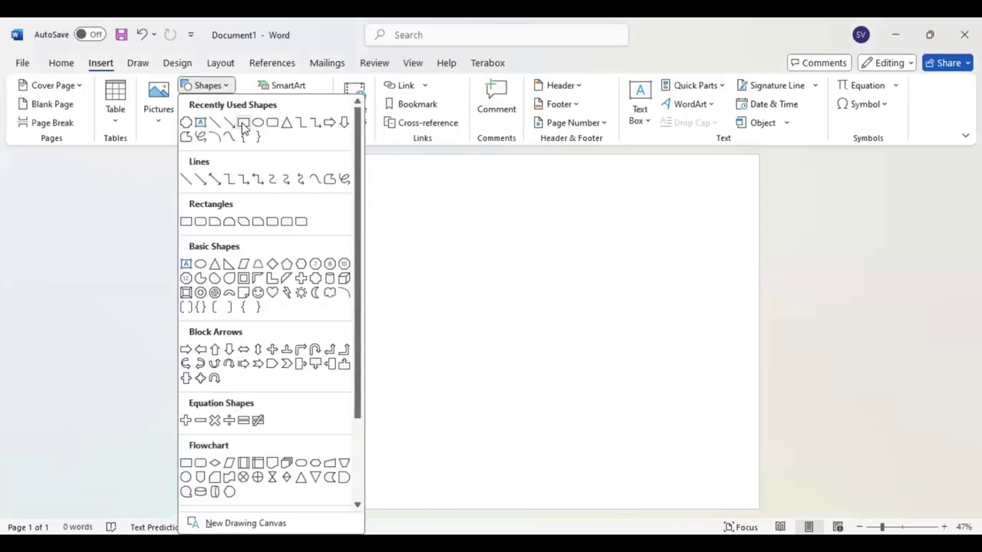
# Step: Draw a teal rectangle and stretch its edges until it covers the page at 11" by 17.42"
pyautogui.click(243, 124)
pyautogui.moveTo(212, 155)
pyautogui.mouseDown()
pyautogui.moveTo(621, 388)
pyautogui.moveTo(703, 490)
pyautogui.mouseUp()
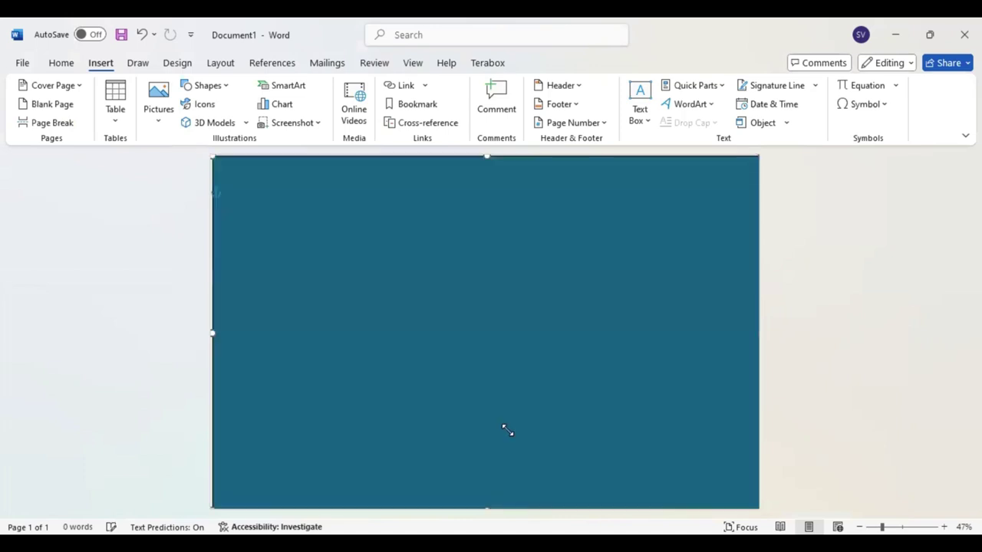
pyautogui.moveTo(213, 335); pyautogui.dragTo(187, 333)
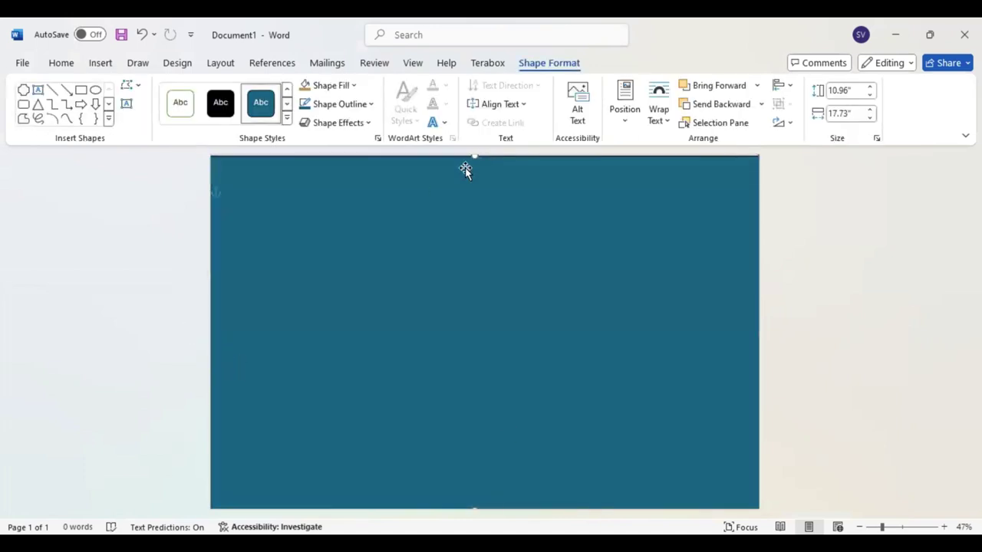
pyautogui.moveTo(474, 154); pyautogui.dragTo(474, 146)
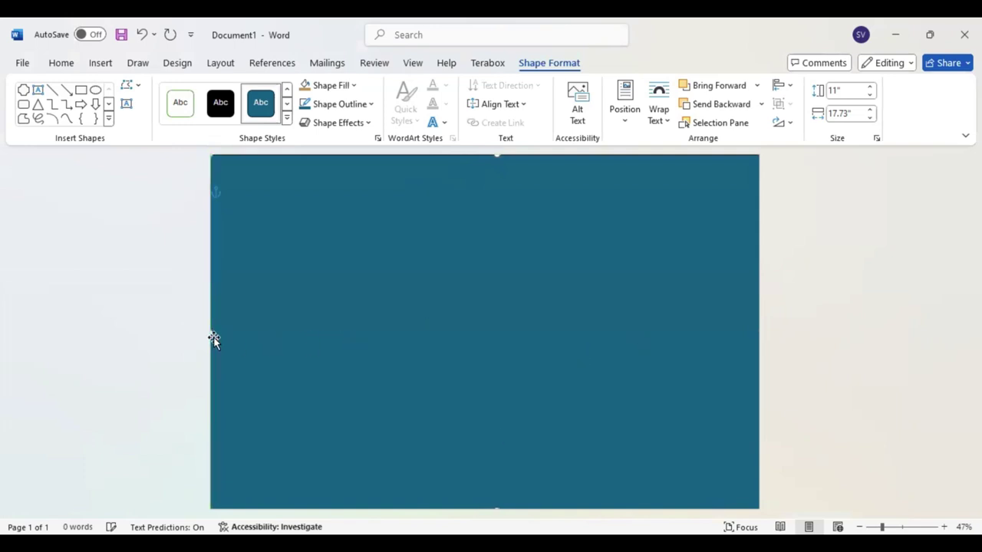
pyautogui.moveTo(213, 338); pyautogui.dragTo(340, 331)
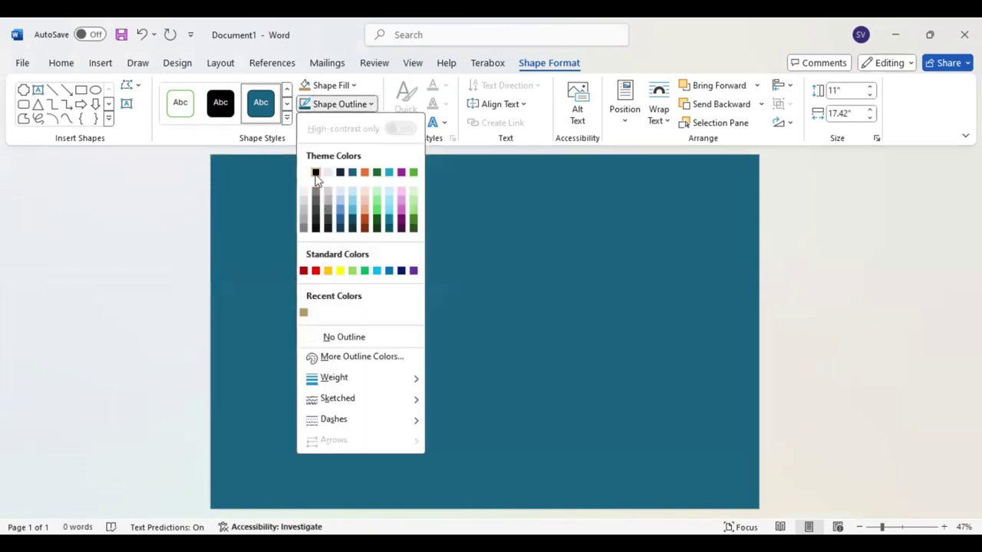
# Step: Give the rectangle a black 6 pt outline
pyautogui.click(316, 173)
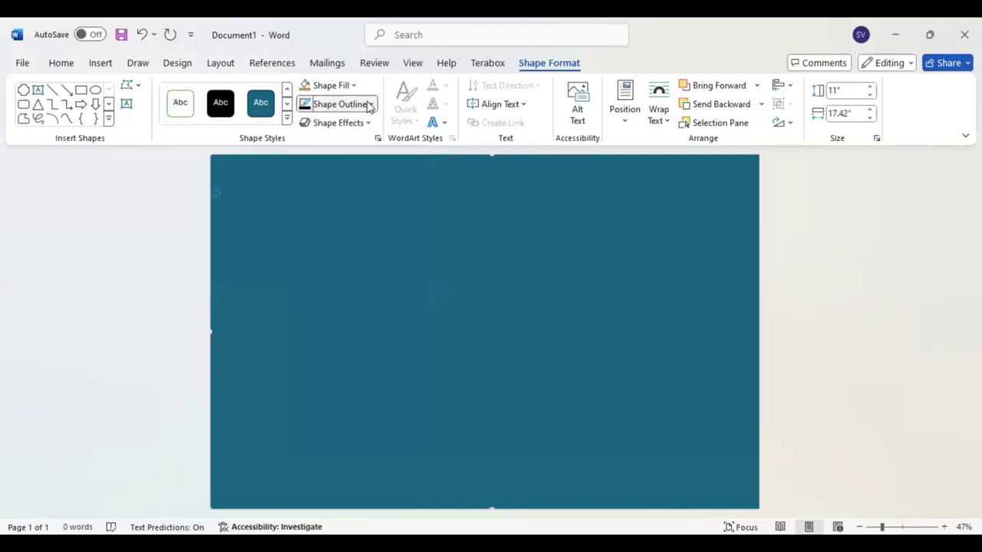
pyautogui.click(368, 104)
pyautogui.moveTo(335, 377)
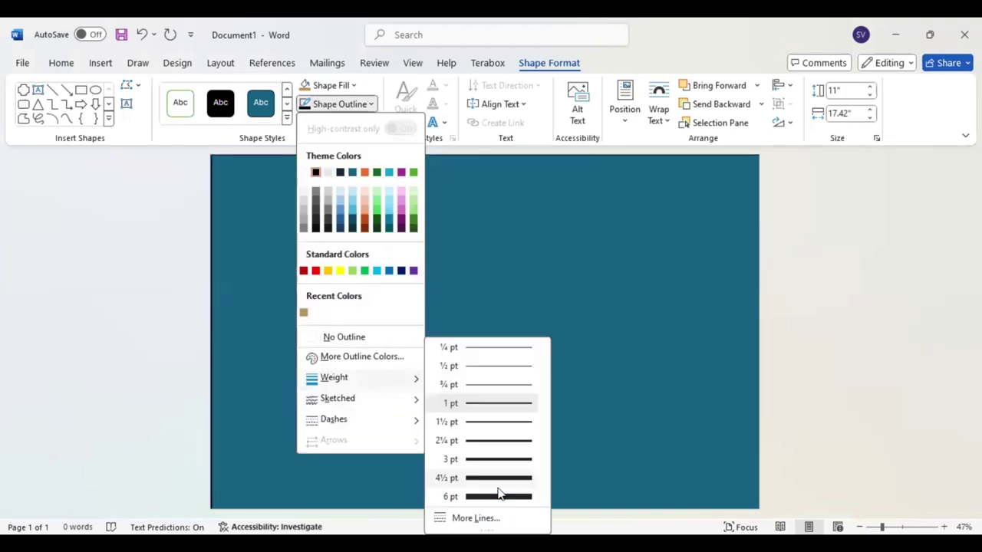
pyautogui.click(498, 495)
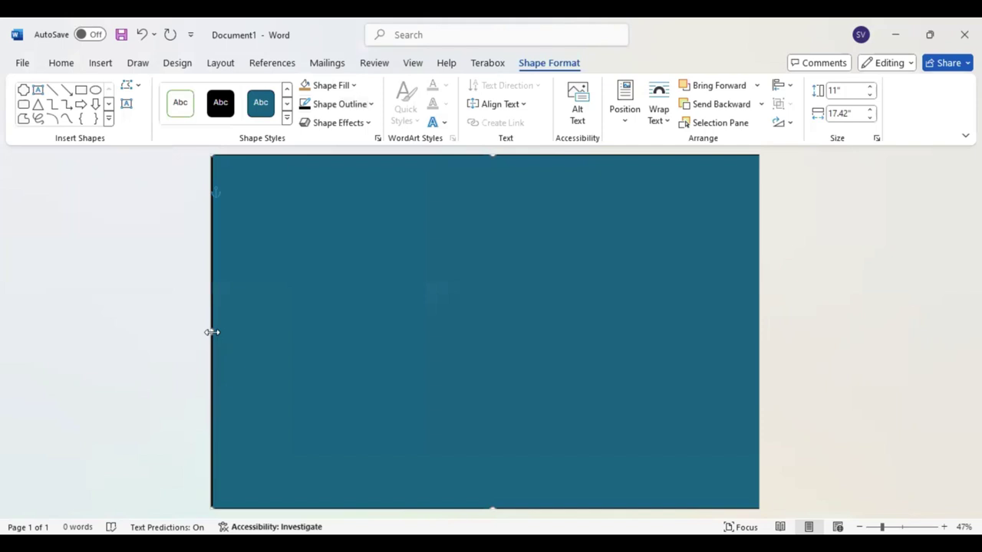
# Step: Fit the rectangle to the page edges, resizing it to 10.91" by 16.94"
pyautogui.moveTo(212, 332); pyautogui.dragTo(238, 332)
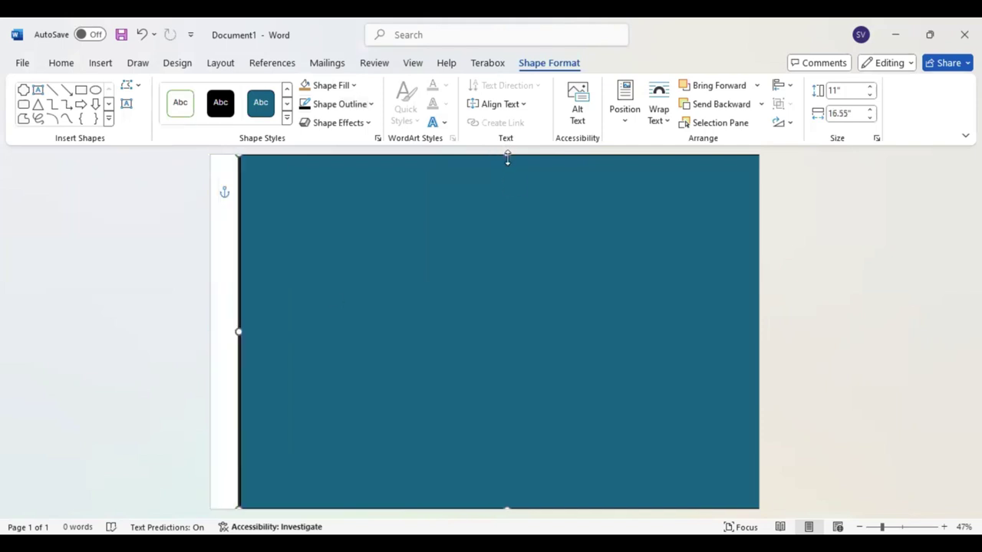
pyautogui.moveTo(507, 157); pyautogui.dragTo(507, 164)
pyautogui.moveTo(511, 220); pyautogui.dragTo(480, 212)
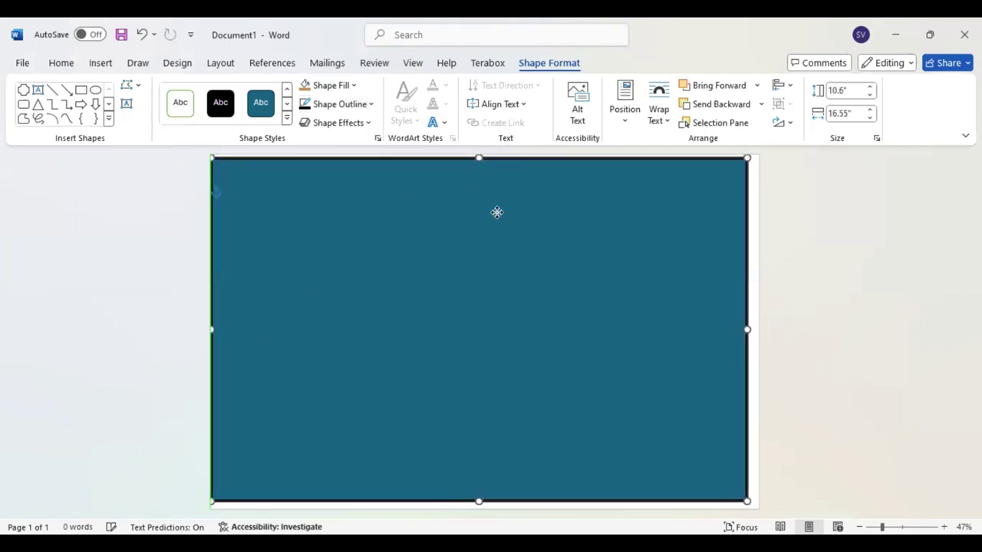
pyautogui.moveTo(479, 158); pyautogui.dragTo(479, 155)
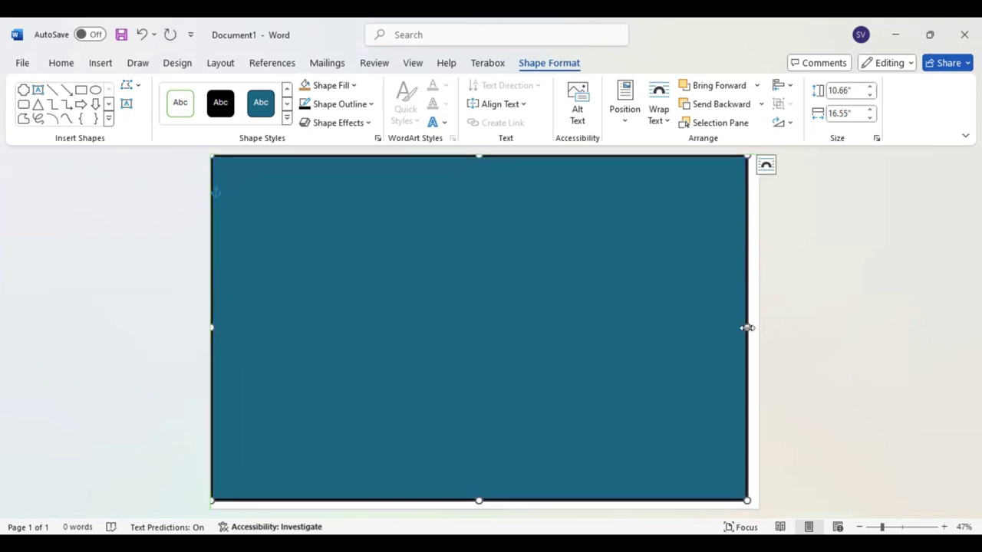
pyautogui.moveTo(747, 327); pyautogui.dragTo(758, 326)
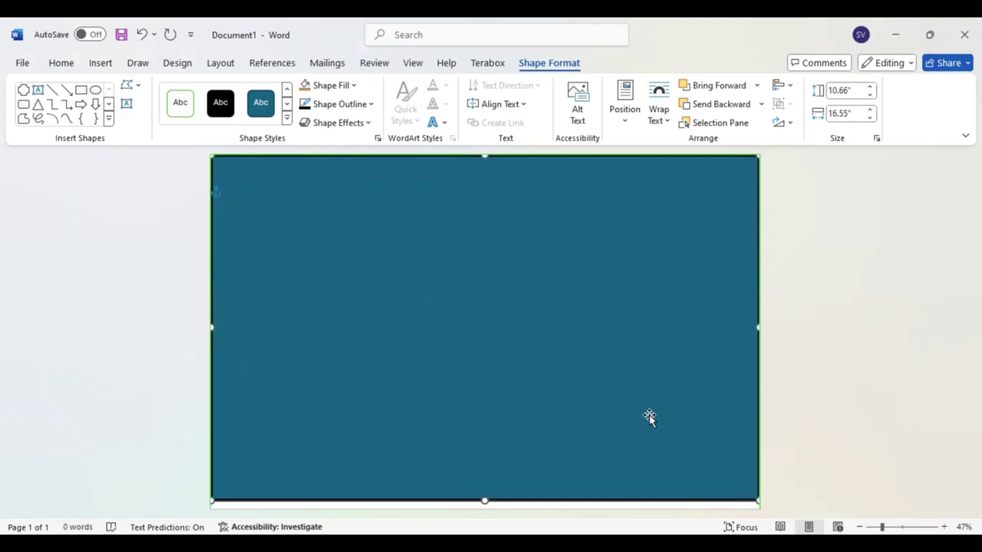
pyautogui.moveTo(484, 500); pyautogui.dragTo(484, 508)
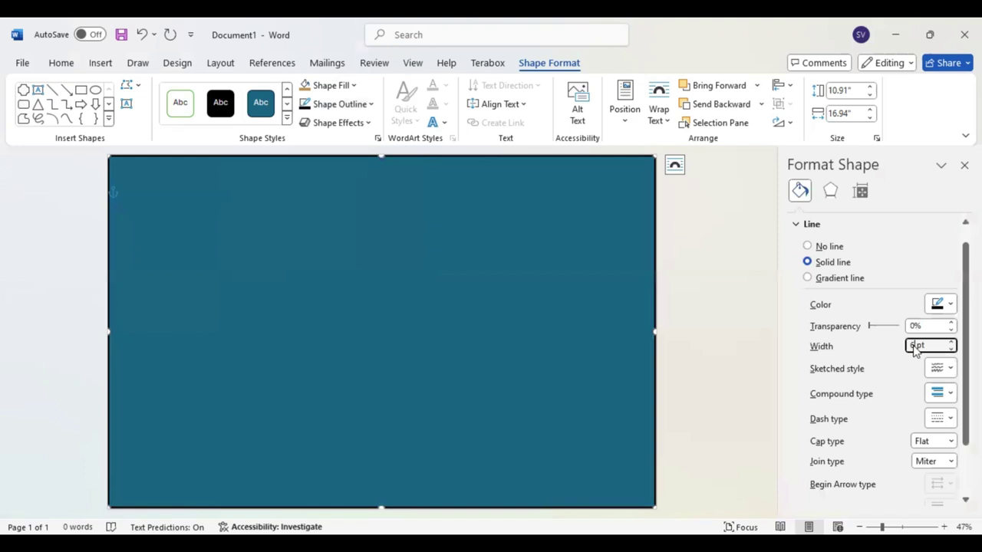
# Step: Set the outline width to 15 pt and trim the rectangle to 10.76" by 16.81" inside the page
pyautogui.write('10')
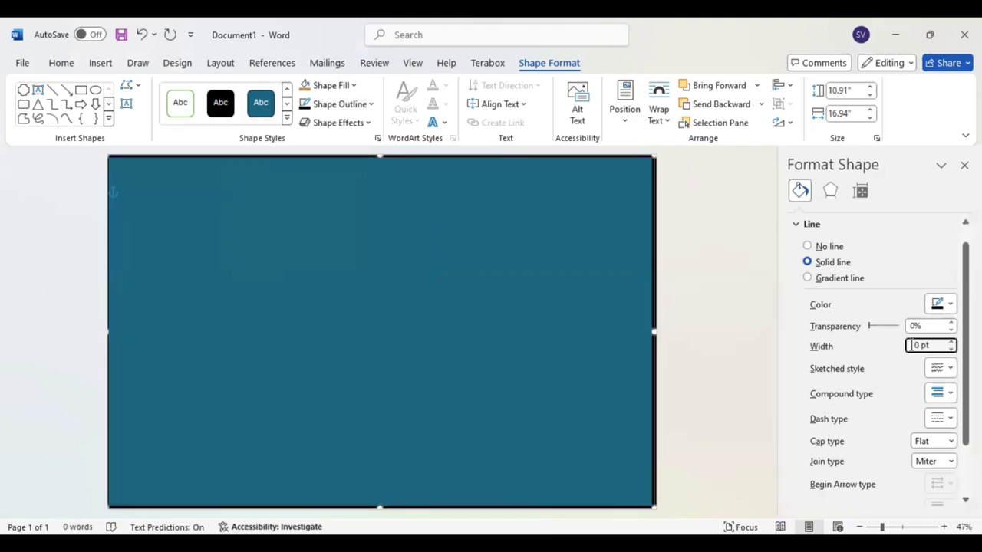
pyautogui.write('15')
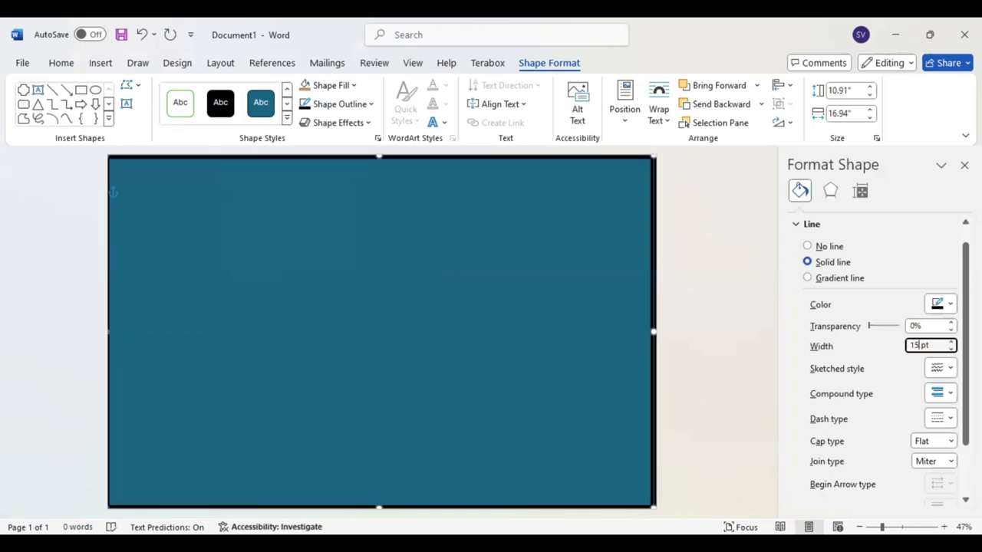
pyautogui.click(964, 165)
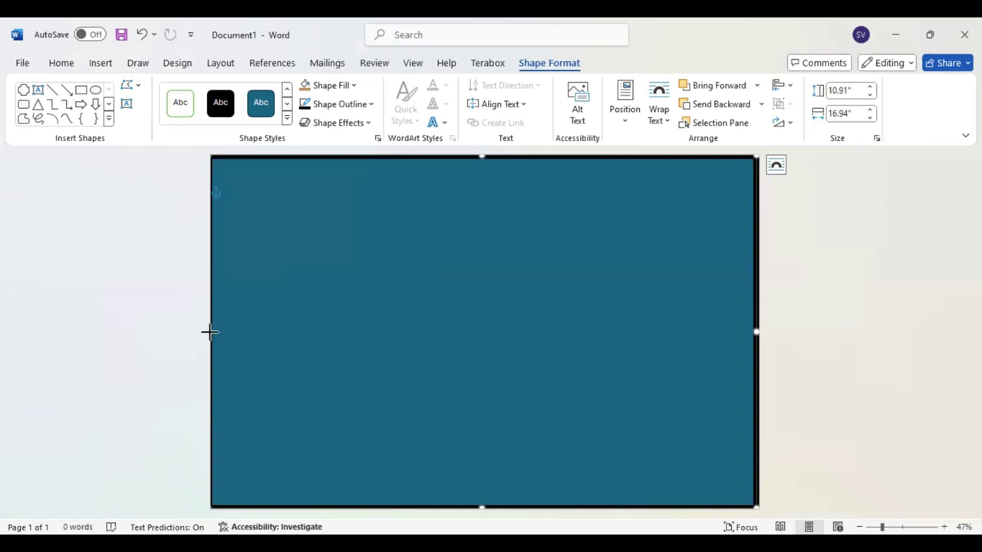
pyautogui.moveTo(210, 331); pyautogui.dragTo(215, 330)
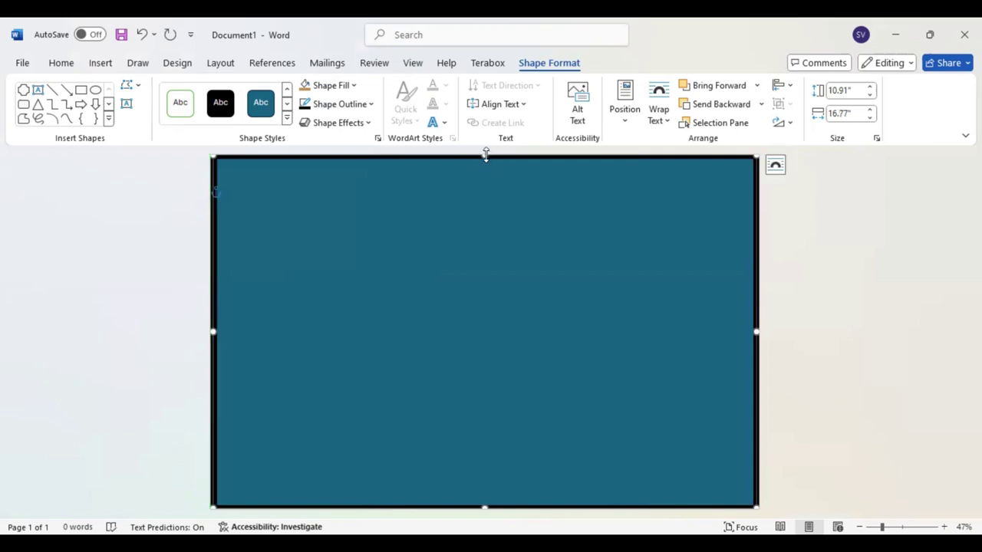
pyautogui.moveTo(484, 155); pyautogui.dragTo(485, 158)
pyautogui.moveTo(755, 328); pyautogui.dragTo(755, 331)
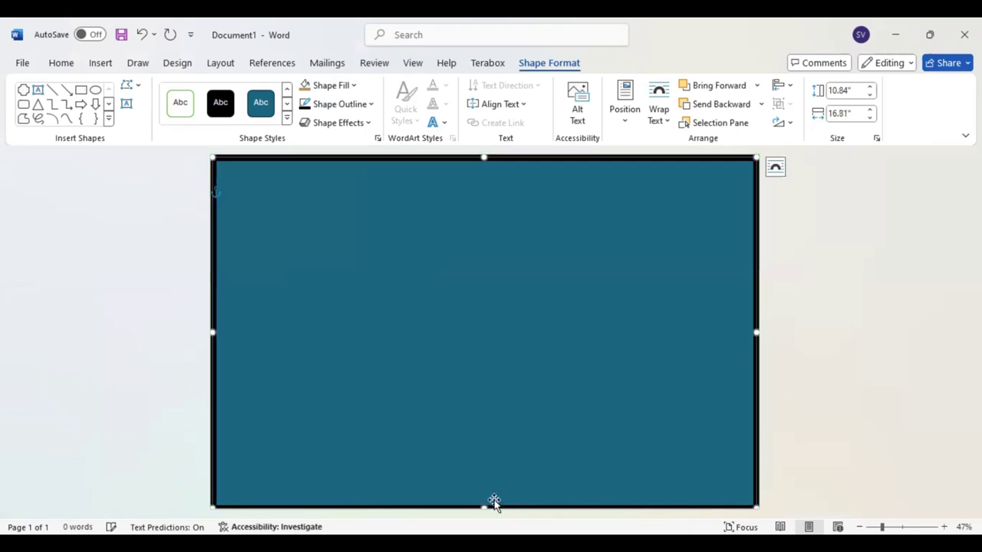
pyautogui.moveTo(485, 506)
pyautogui.mouseDown()
pyautogui.moveTo(485, 495)
pyautogui.moveTo(485, 505)
pyautogui.mouseUp()
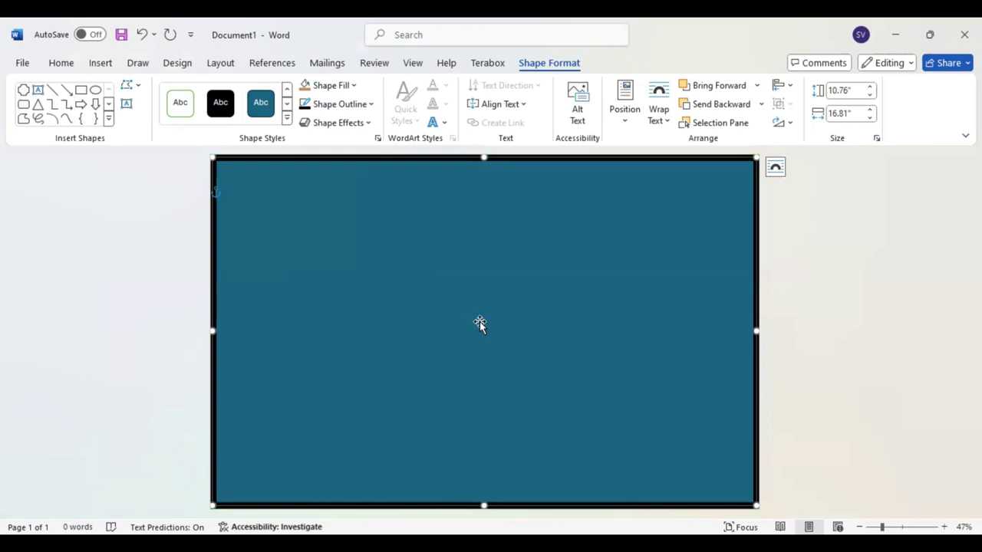
# Step: Switch the rectangle's fill from solid teal to a gradient fill
pyautogui.click(353, 85)
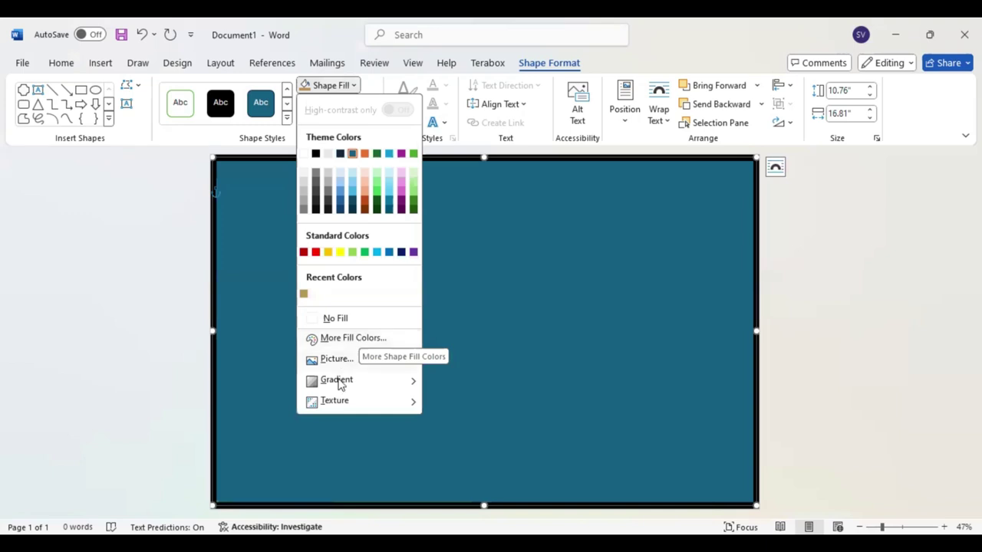
pyautogui.moveTo(336, 380)
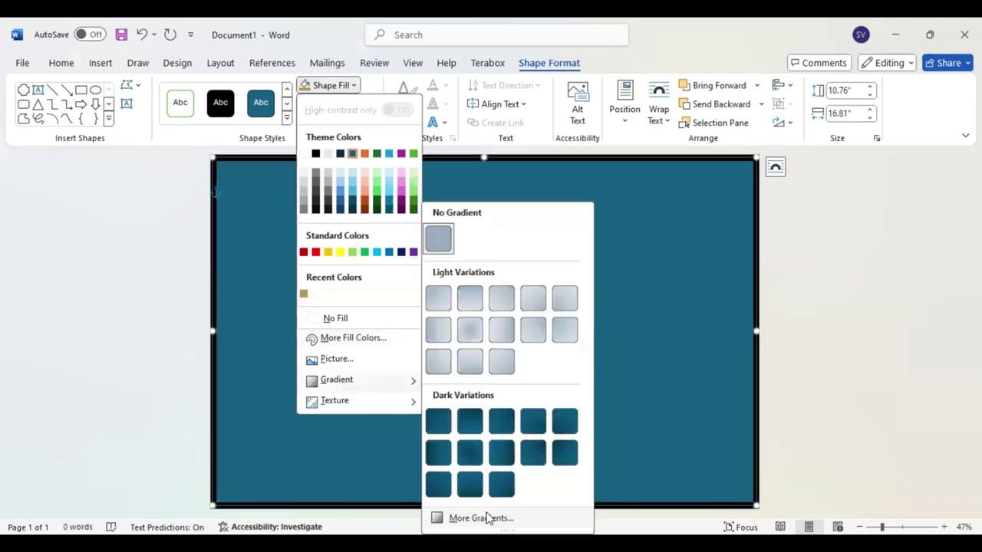
pyautogui.click(484, 519)
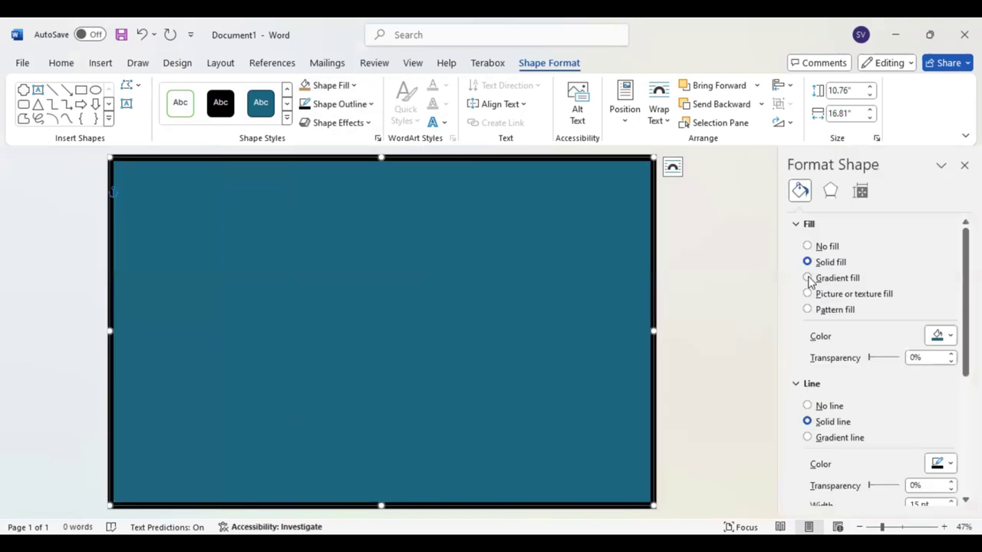
pyautogui.click(808, 279)
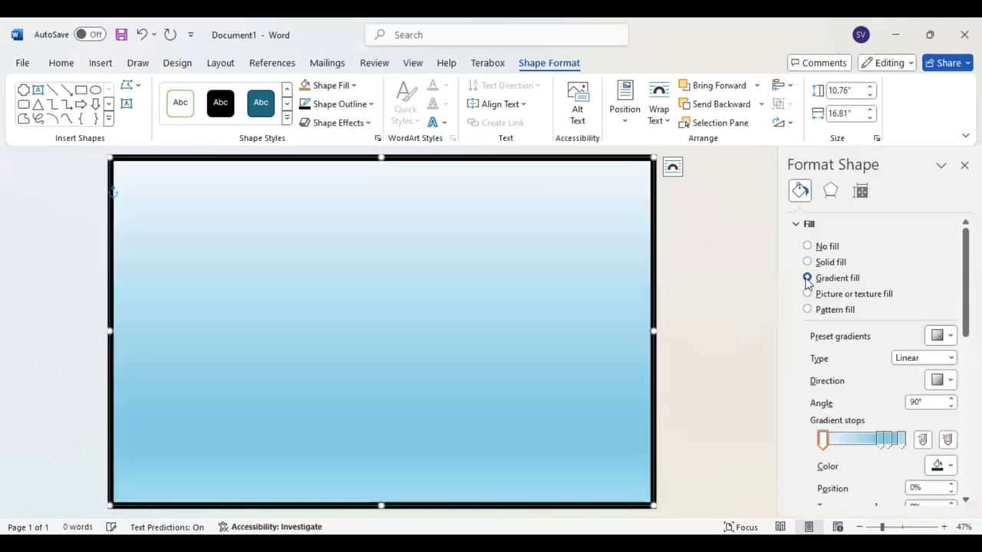
# Step: Remove the 80% gradient stop, move the first stop to 57%, and set a 225° diagonal direction
pyautogui.click(888, 441)
pyautogui.click(946, 439)
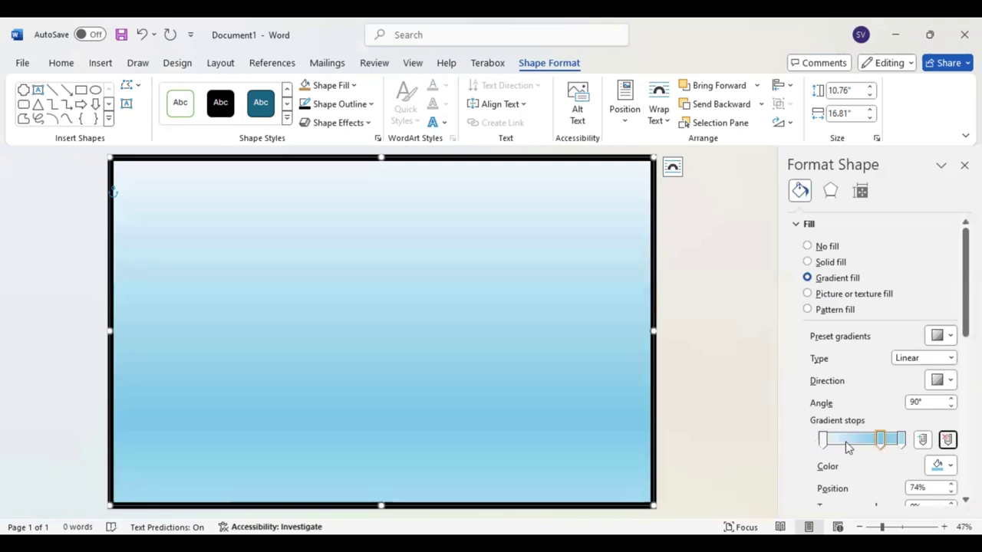
pyautogui.moveTo(824, 443)
pyautogui.mouseDown()
pyautogui.moveTo(867, 439)
pyautogui.moveTo(822, 441)
pyautogui.mouseUp()
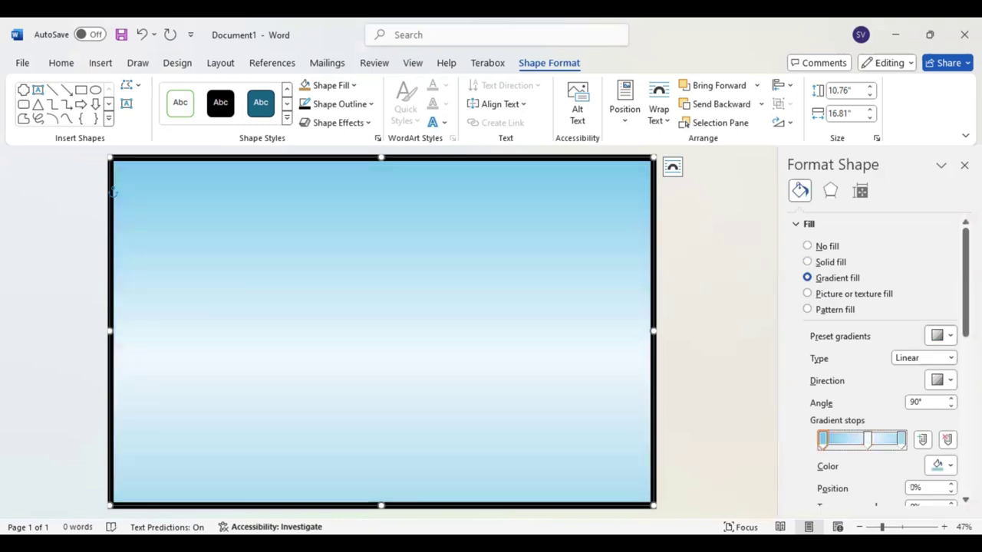
pyautogui.click(953, 386)
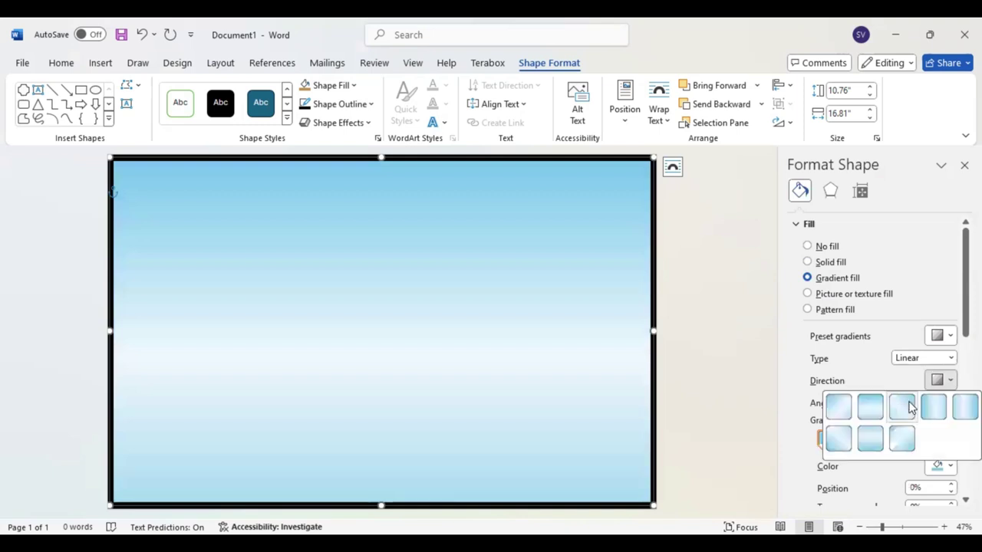
pyautogui.click(901, 441)
pyautogui.click(900, 440)
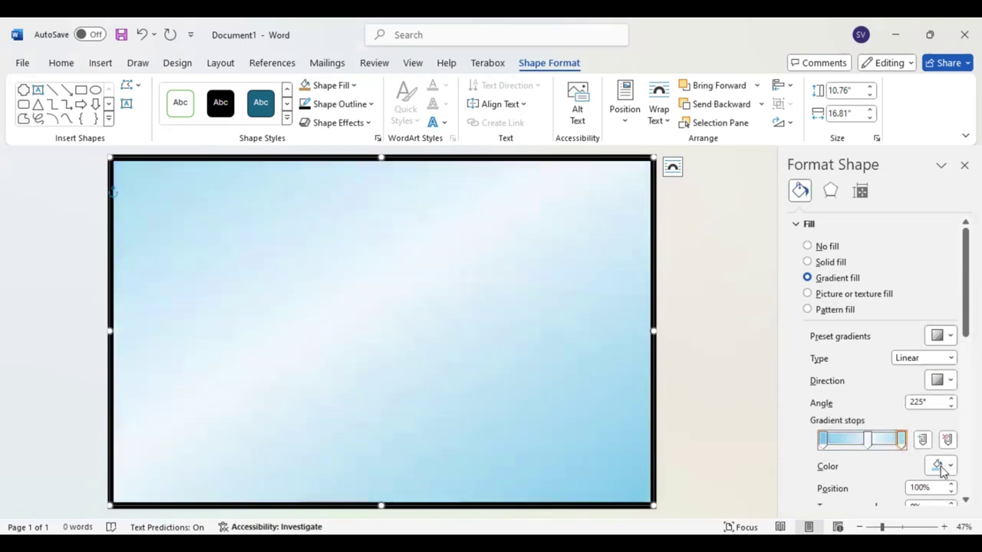
pyautogui.click(951, 466)
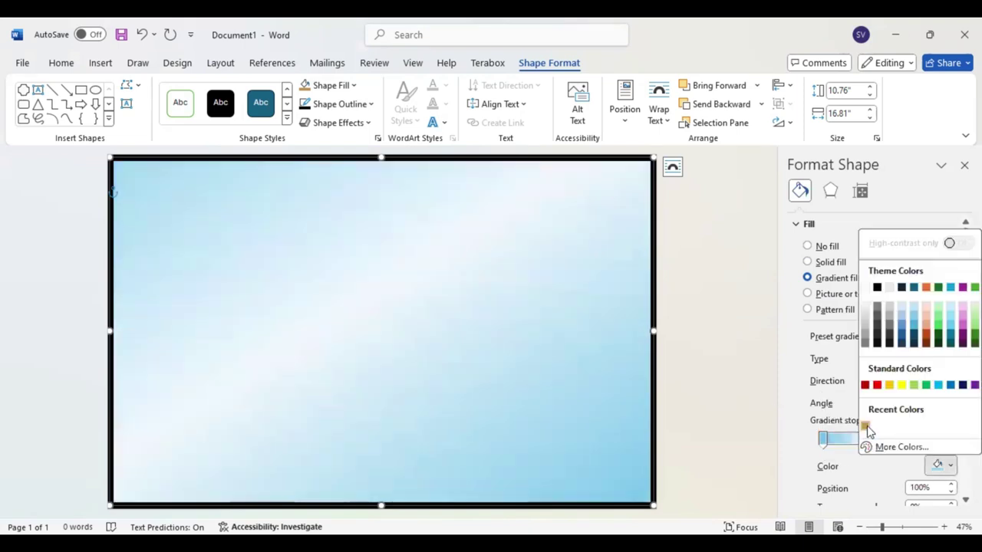
# Step: Make the first gradient stop tan and reposition stops to 6%, 94% and 80%
pyautogui.click(824, 440)
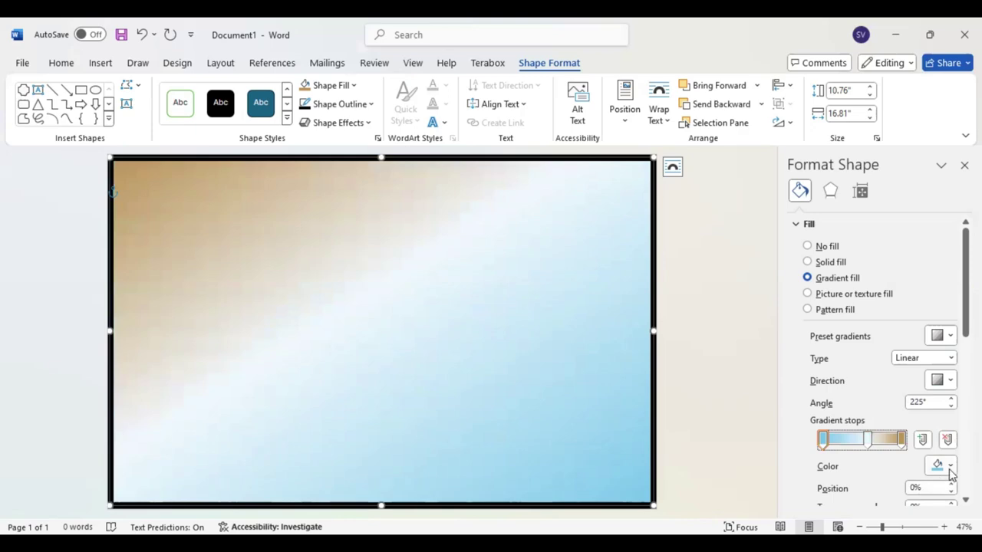
pyautogui.click(951, 468)
pyautogui.click(865, 425)
pyautogui.moveTo(823, 439); pyautogui.dragTo(835, 440)
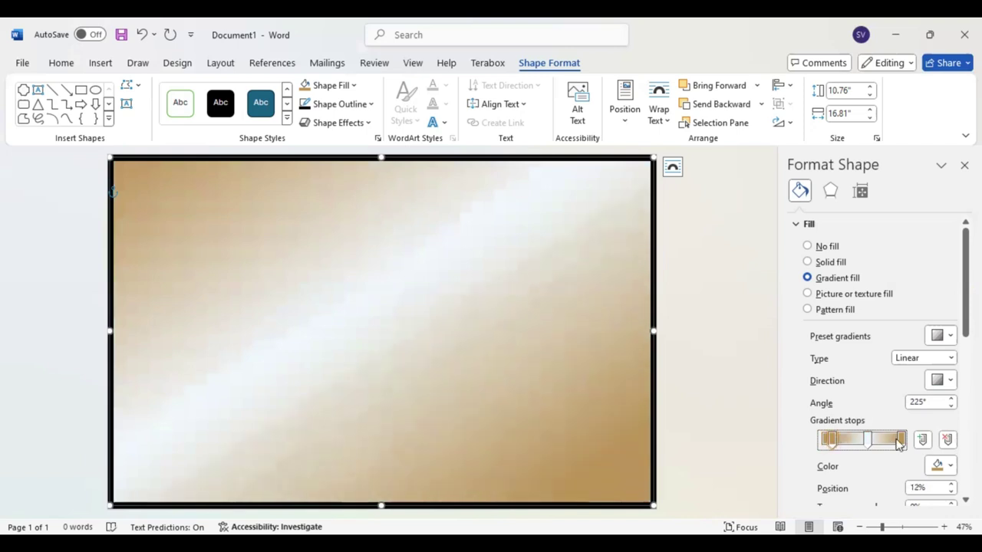
pyautogui.moveTo(902, 440); pyautogui.dragTo(863, 444)
pyautogui.click(868, 442)
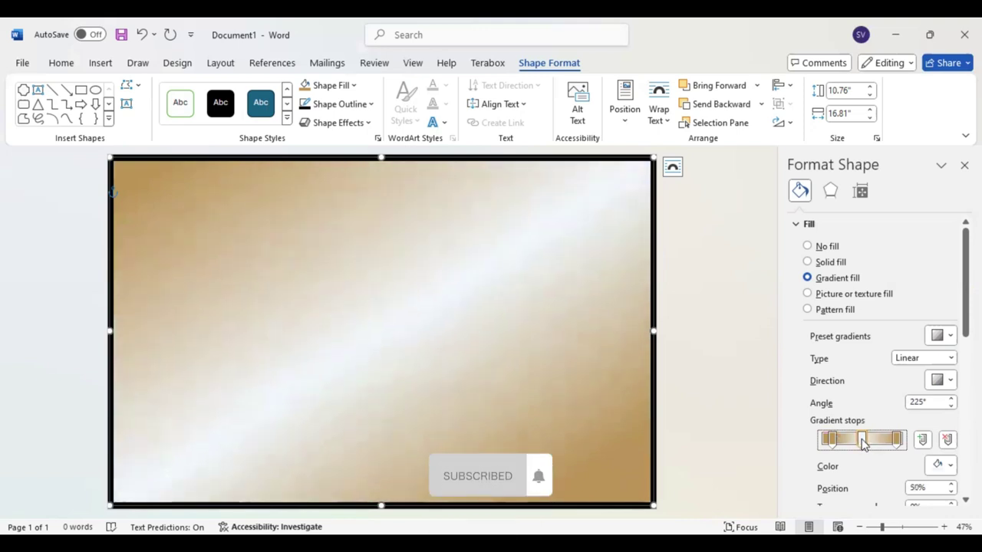
pyautogui.moveTo(897, 443); pyautogui.dragTo(884, 447)
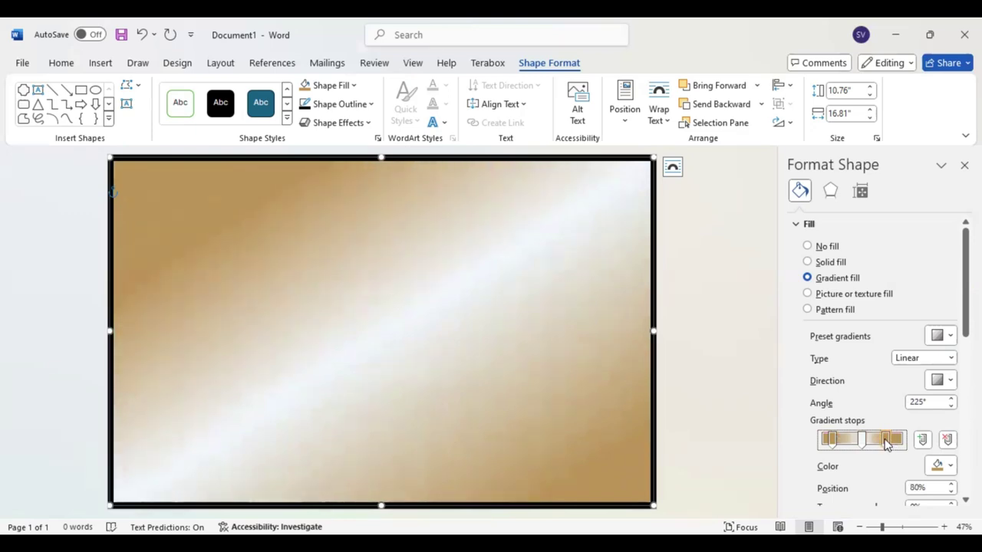
pyautogui.moveTo(886, 444); pyautogui.dragTo(842, 443)
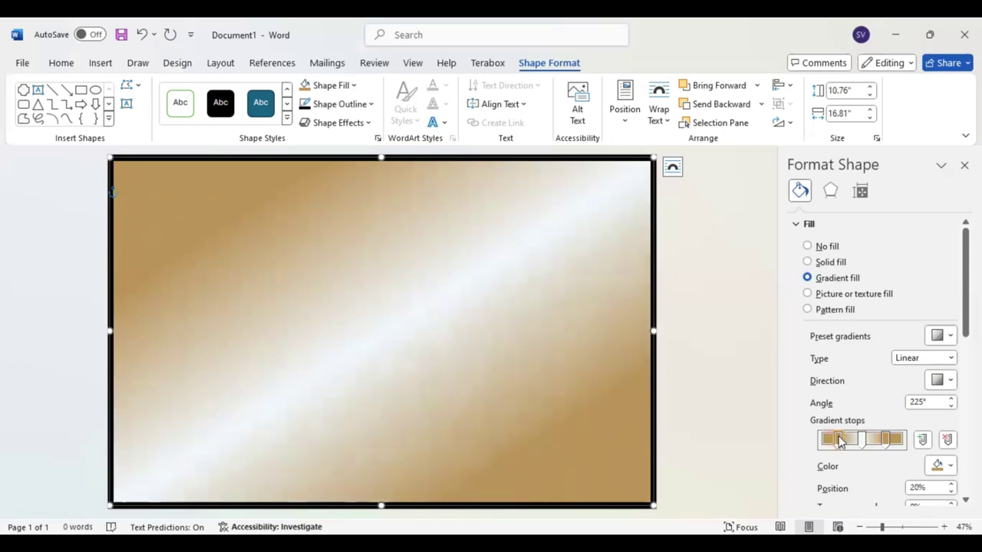
# Step: Set the middle gradient stop to a lightened tan #DECBAC and move the right stop to 84%
pyautogui.click(862, 440)
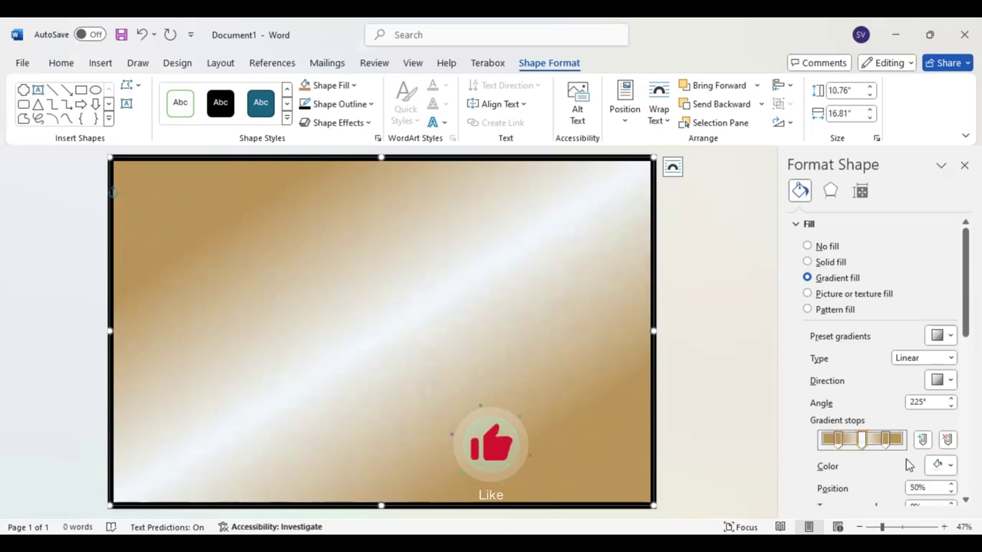
pyautogui.click(949, 466)
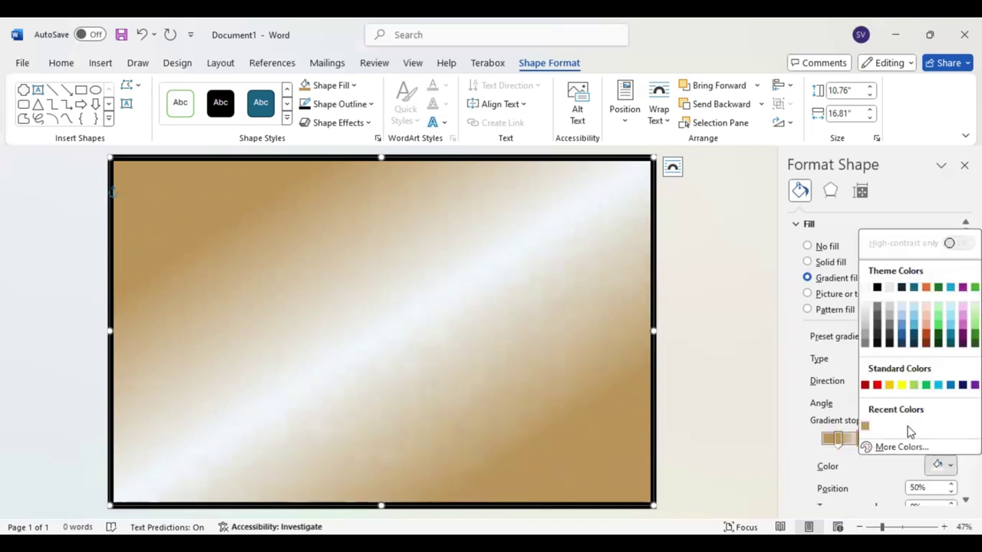
pyautogui.click(865, 427)
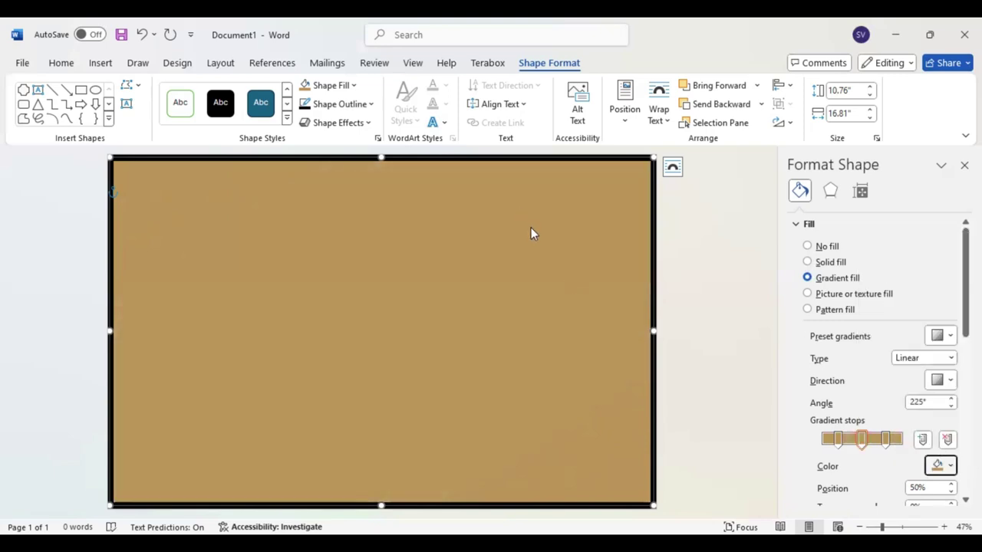
pyautogui.moveTo(531, 230); pyautogui.dragTo(531, 209)
pyautogui.click(575, 155)
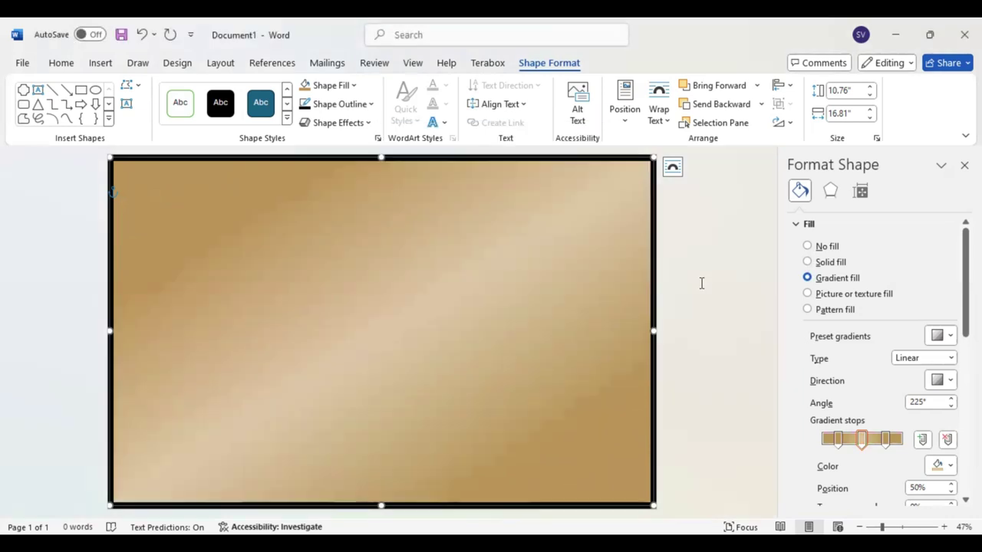
pyautogui.click(887, 439)
pyautogui.moveTo(888, 439); pyautogui.dragTo(891, 439)
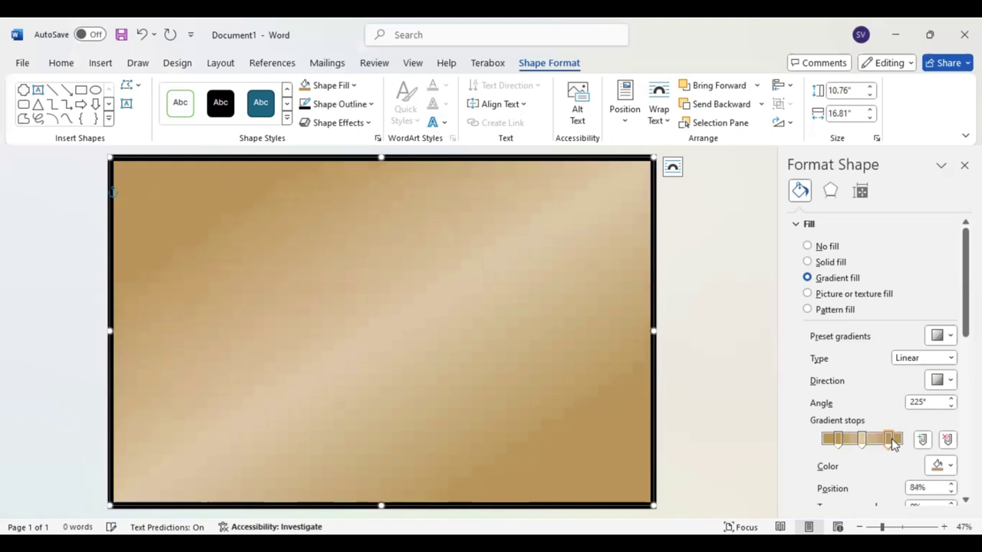
pyautogui.click(838, 439)
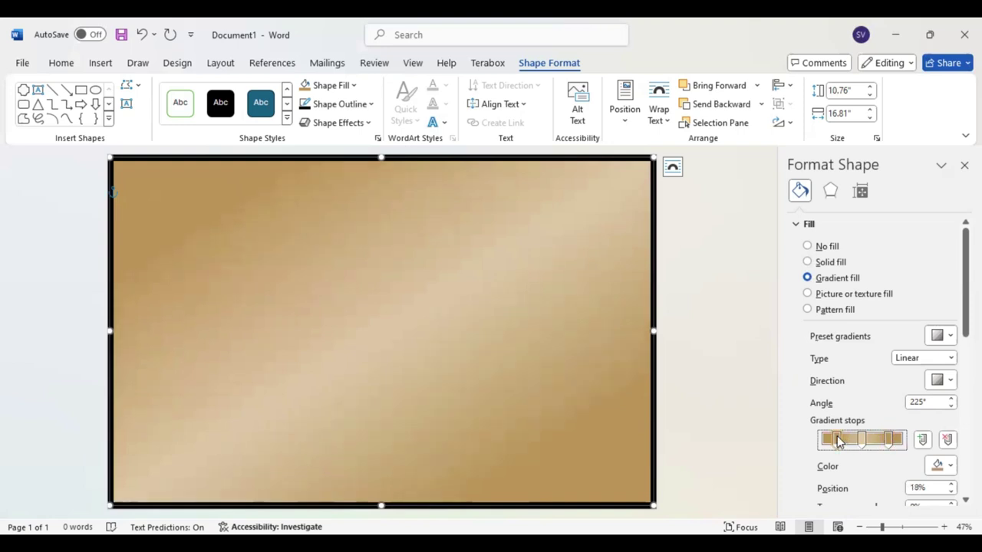
# Step: Give the right gradient stop a deeper, warmer gold through More Colors
pyautogui.click(862, 440)
pyautogui.press('Right')
pyautogui.press('Tab')
pyautogui.click(949, 467)
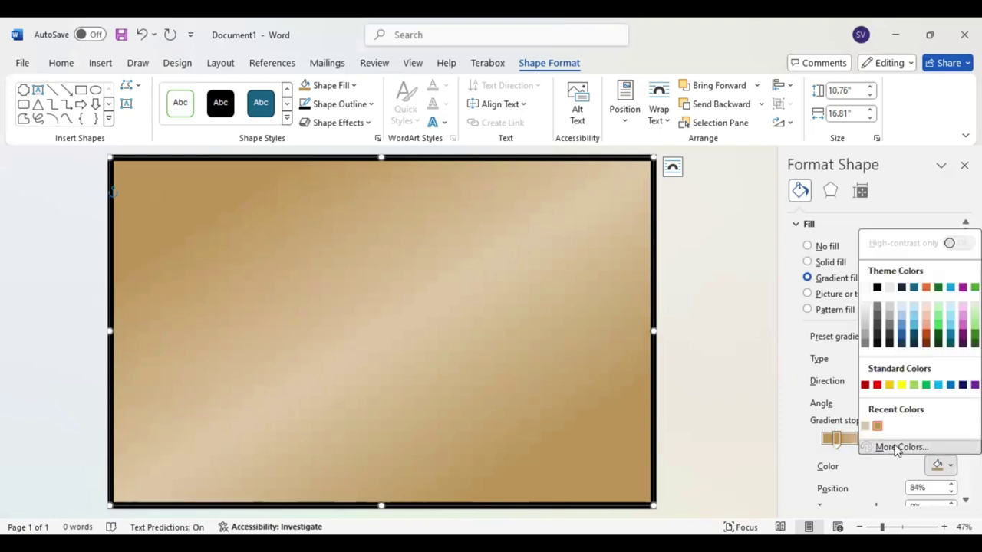
pyautogui.press('m')
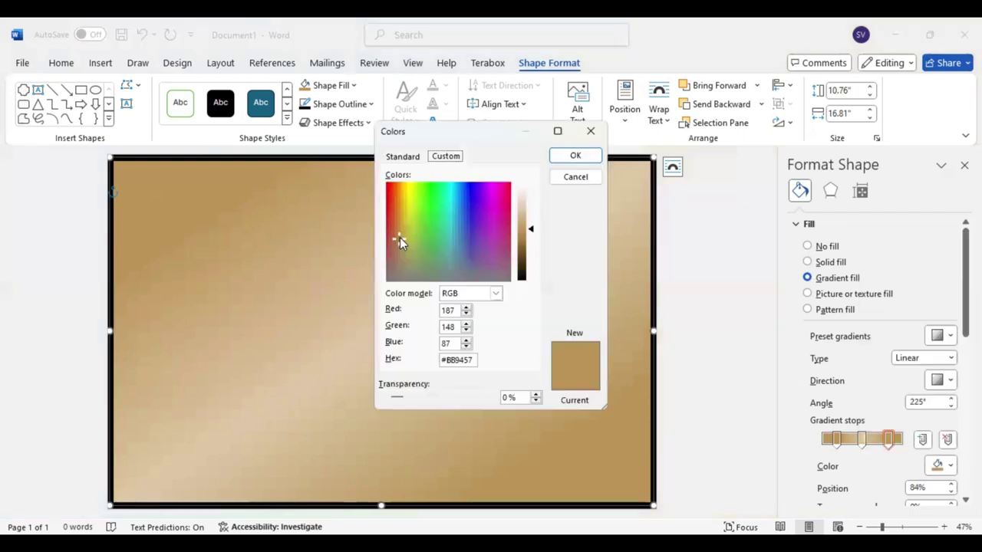
pyautogui.moveTo(399, 233); pyautogui.dragTo(398, 230)
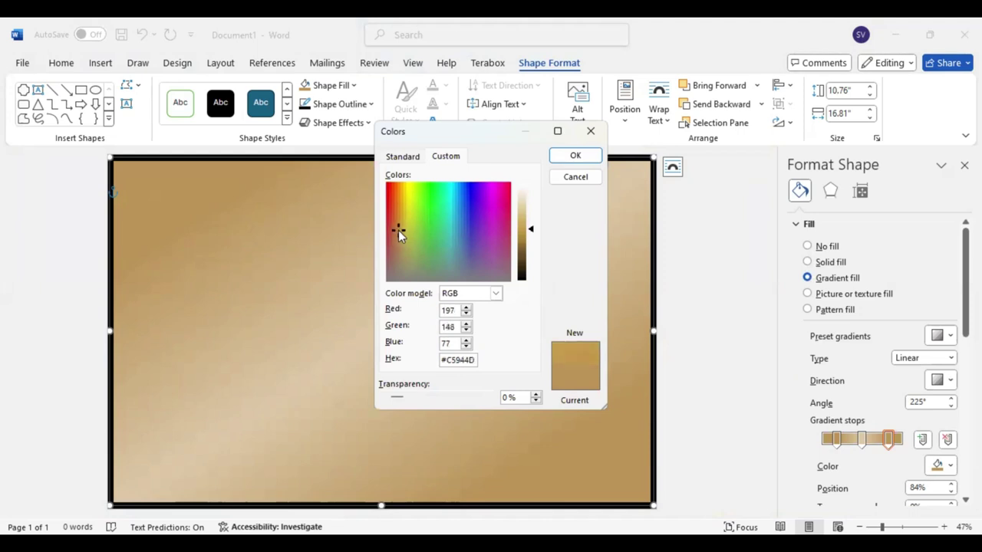
pyautogui.moveTo(398, 230); pyautogui.dragTo(397, 226)
pyautogui.click(574, 156)
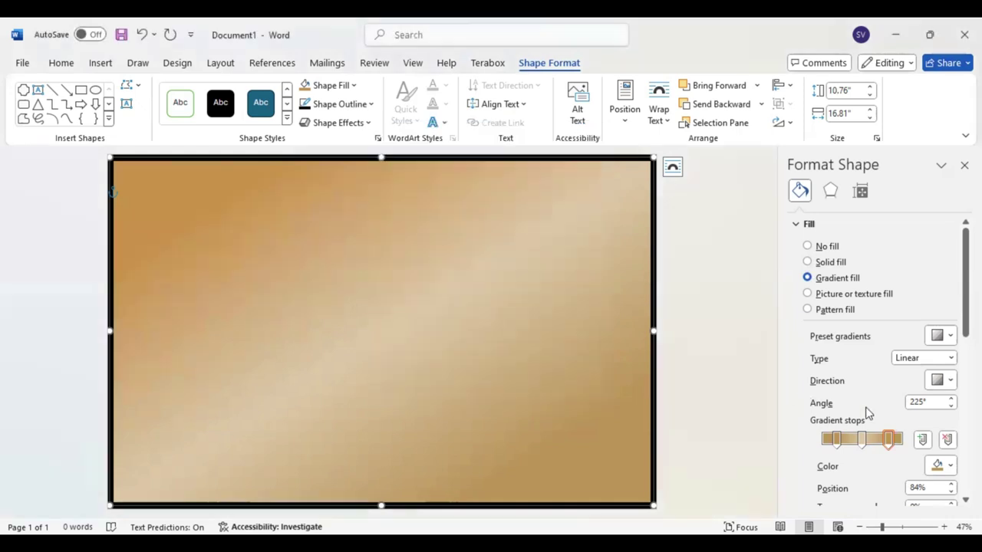
# Step: Apply the recent gold to the left stop and a pale tan #E5CAA5 to the middle stop
pyautogui.click(836, 438)
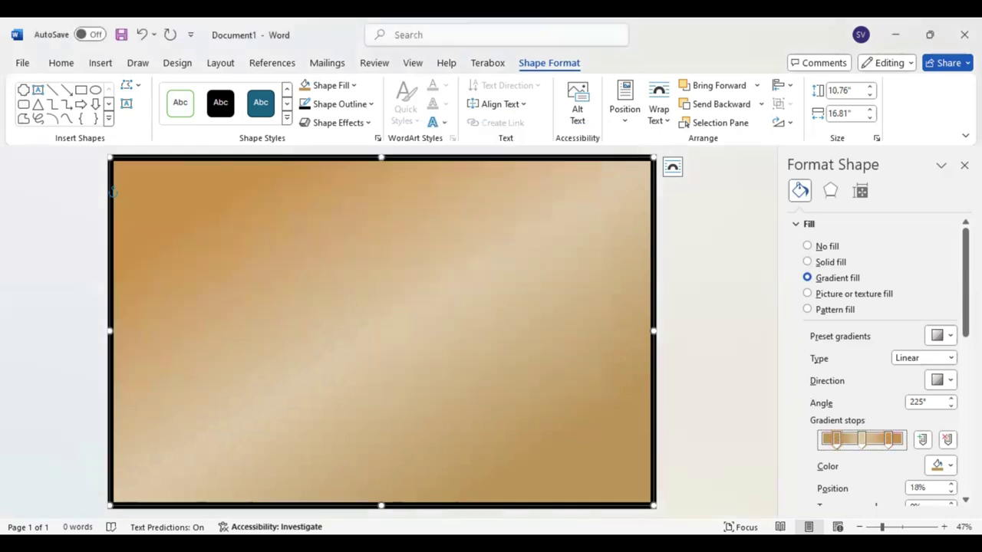
pyautogui.click(951, 466)
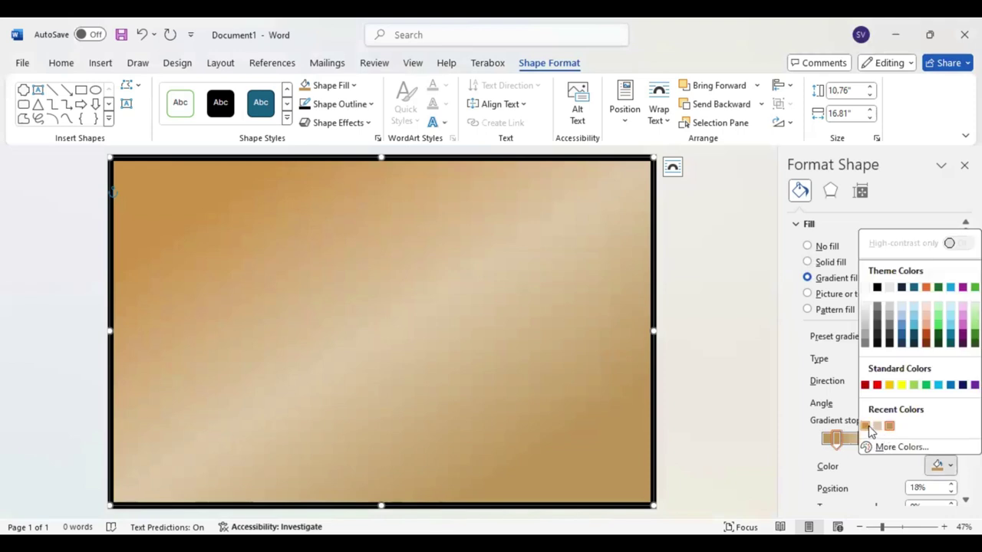
pyautogui.click(868, 427)
pyautogui.click(862, 440)
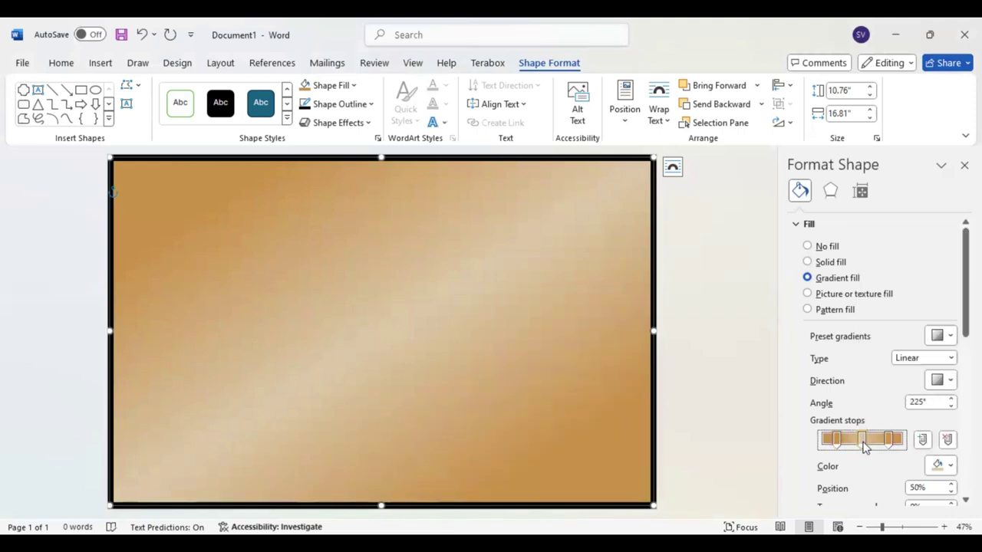
pyautogui.click(952, 467)
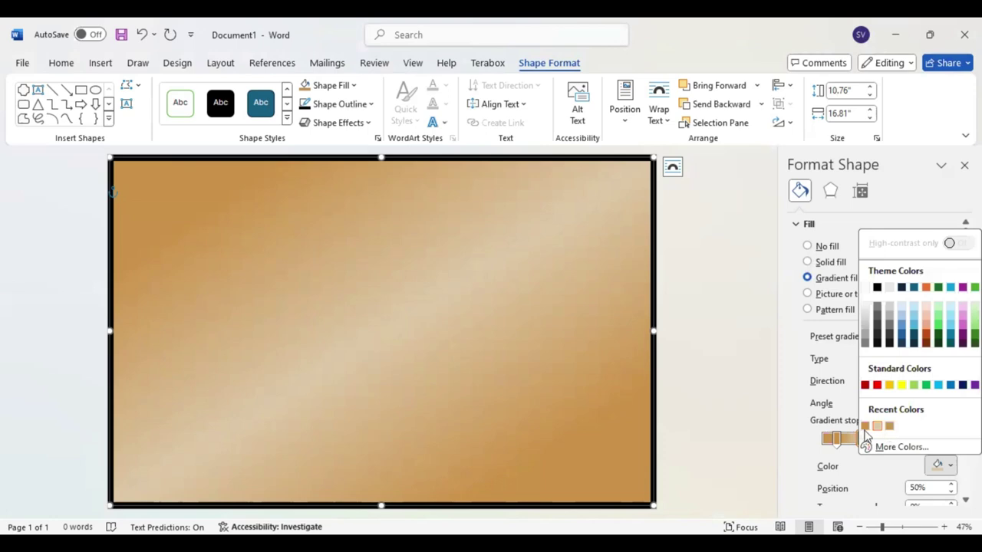
pyautogui.click(866, 427)
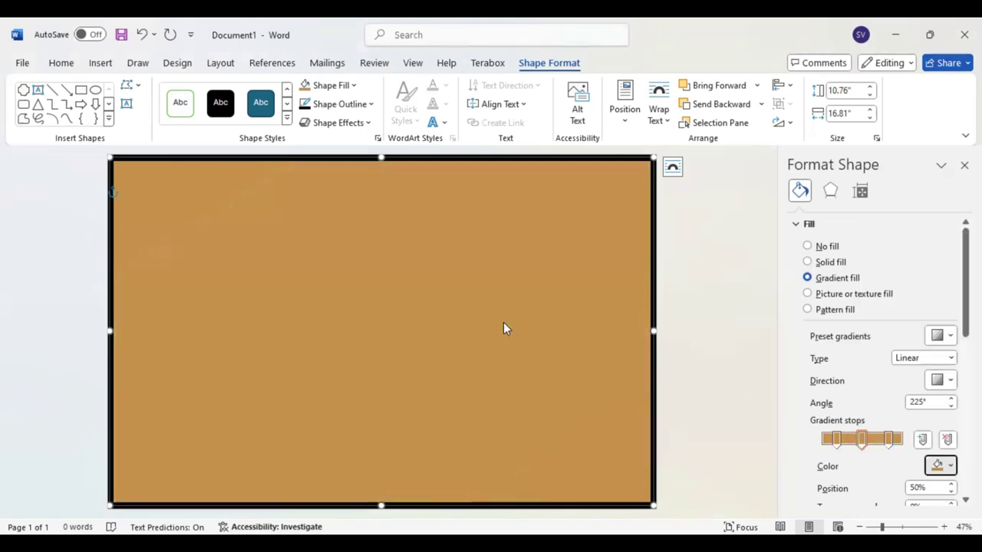
pyautogui.moveTo(527, 240); pyautogui.dragTo(531, 220)
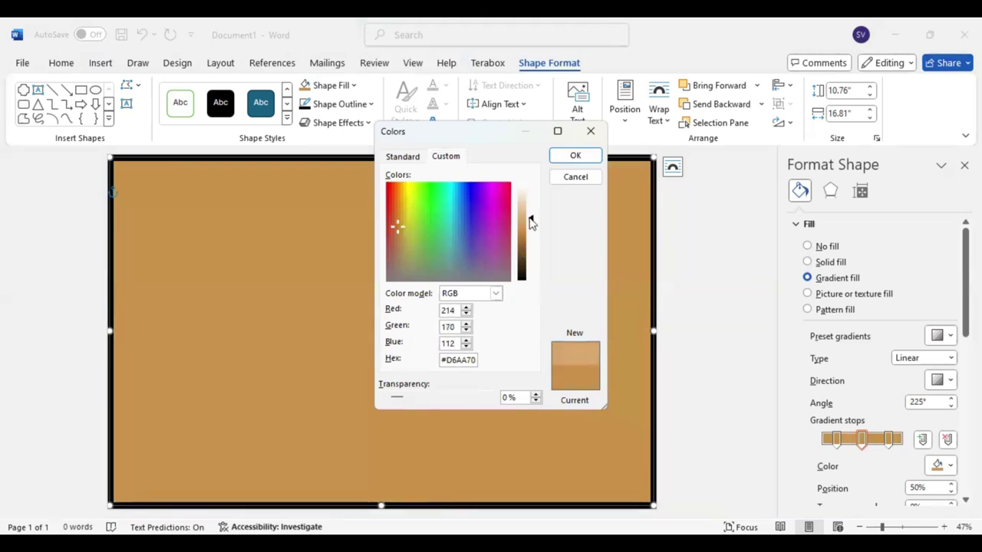
pyautogui.moveTo(531, 221); pyautogui.dragTo(535, 211)
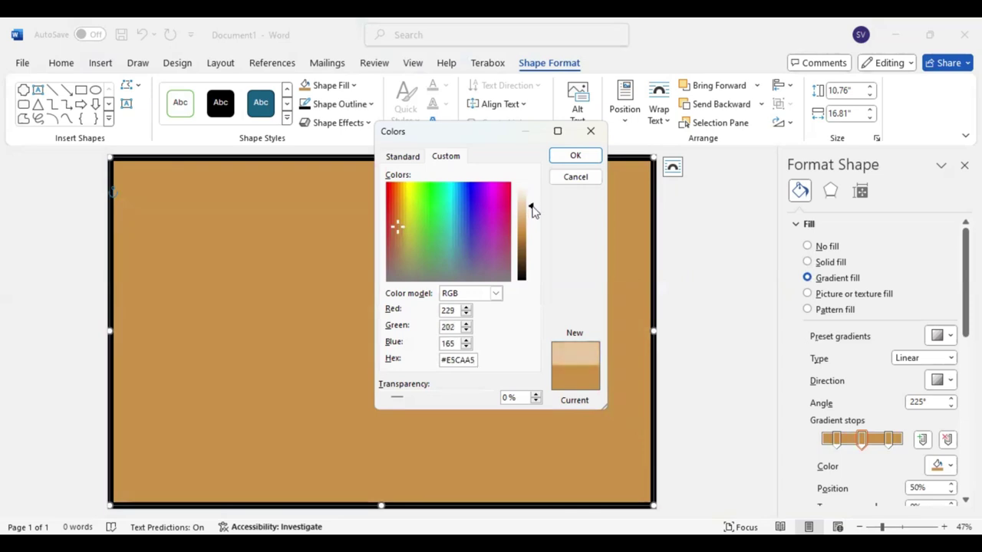
pyautogui.click(574, 156)
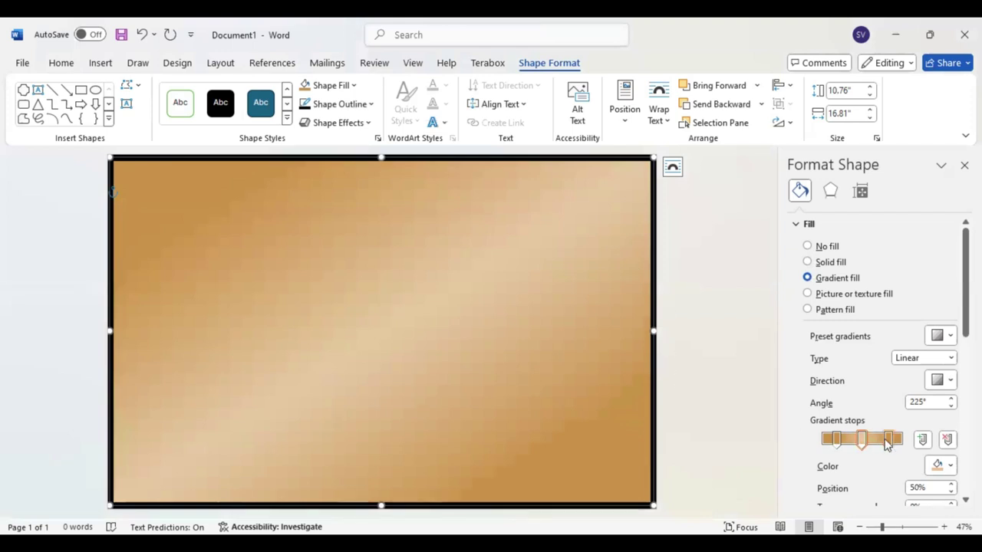
# Step: Set the right stop to 90% and the left stop to 10%, then close the formatting pane
pyautogui.moveTo(888, 441); pyautogui.dragTo(893, 442)
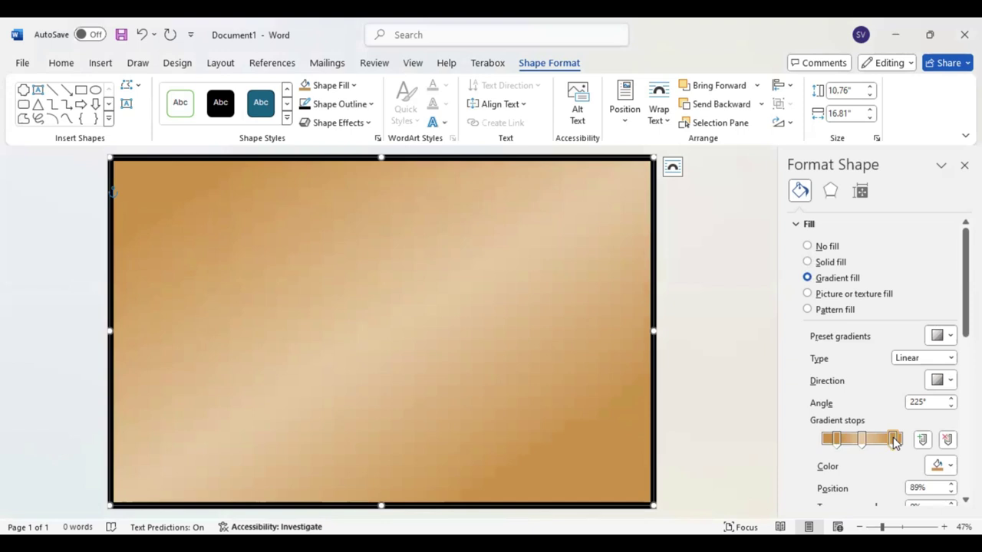
pyautogui.click(951, 485)
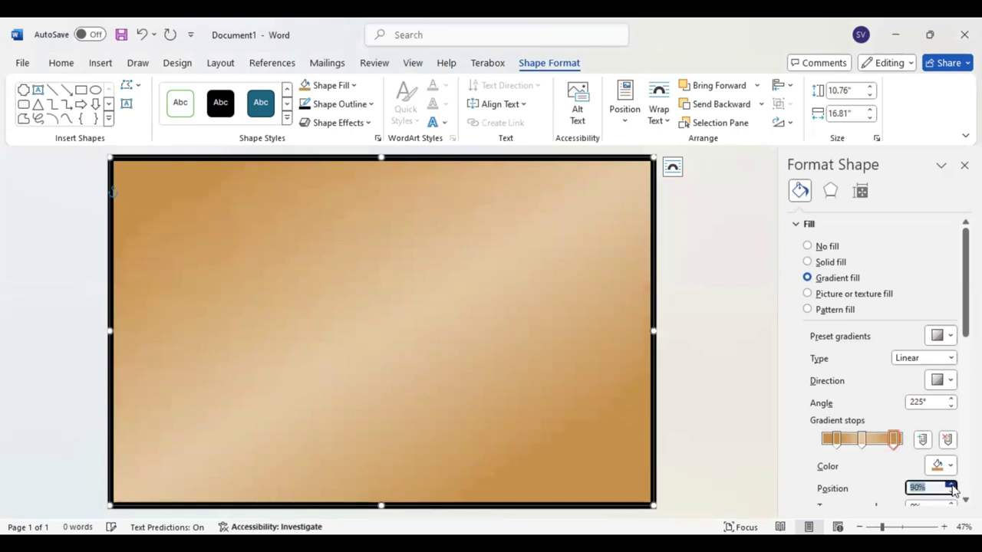
pyautogui.moveTo(830, 442); pyautogui.dragTo(836, 447)
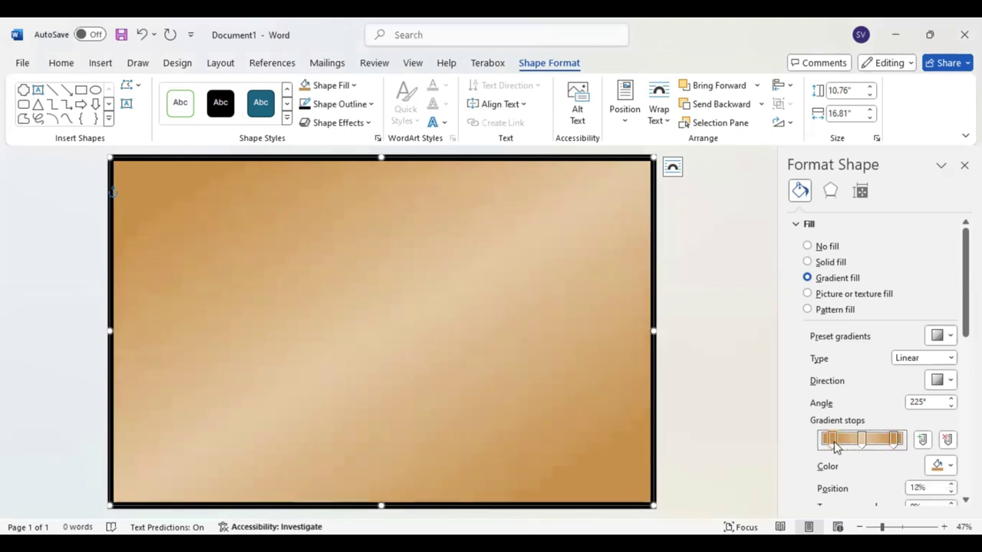
pyautogui.click(951, 491)
pyautogui.click(951, 492)
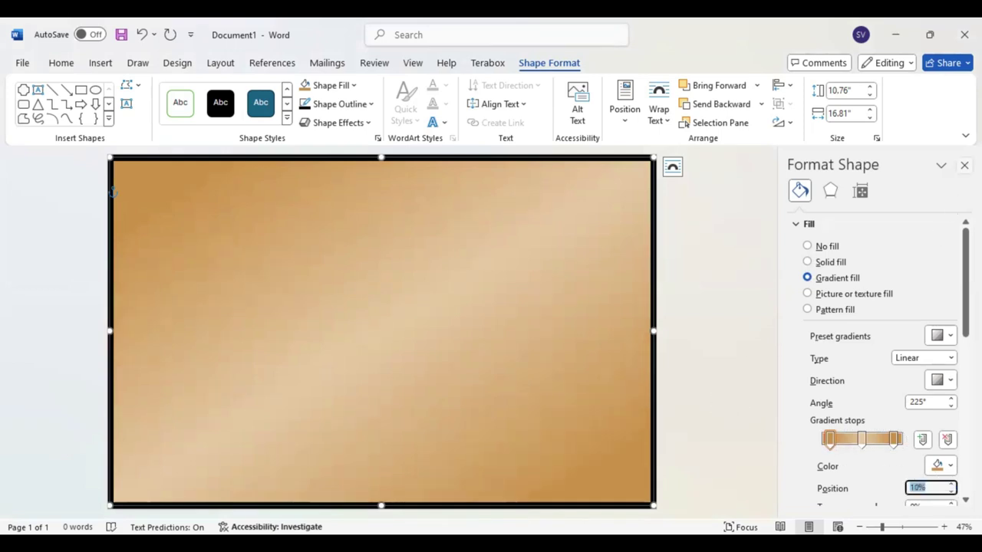
pyautogui.click(964, 165)
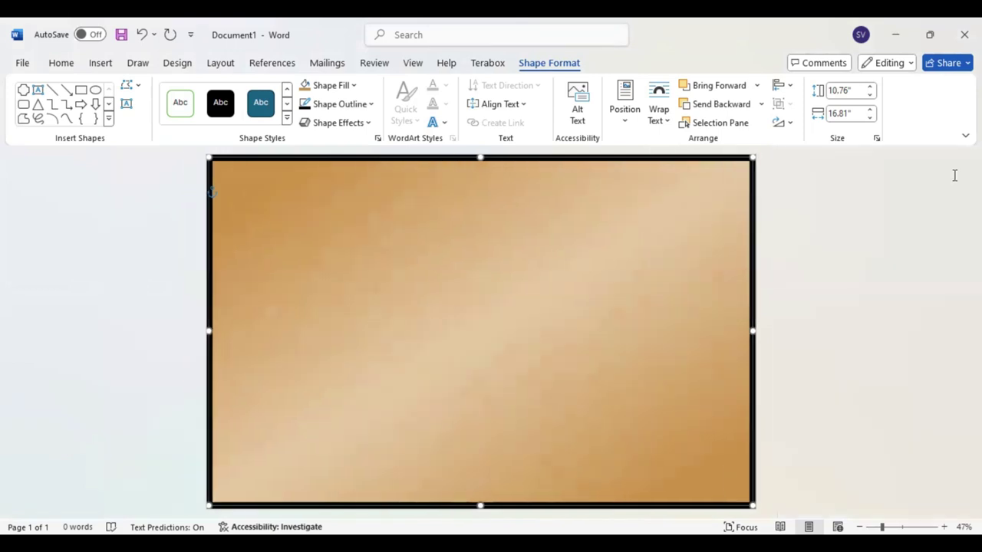
pyautogui.click(23, 90)
# Step: Draw a teal plaque, shrink its concave corners, and enlarge it rightward and downward
pyautogui.moveTo(241, 185)
pyautogui.mouseDown()
pyautogui.moveTo(556, 408)
pyautogui.moveTo(643, 451)
pyautogui.mouseUp()
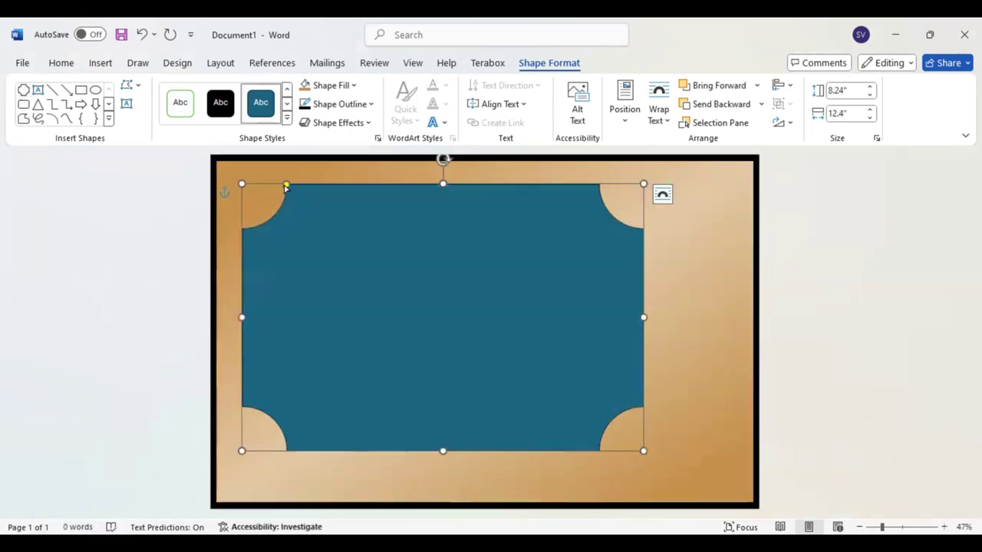
pyautogui.moveTo(285, 186)
pyautogui.mouseDown()
pyautogui.moveTo(260, 223)
pyautogui.moveTo(256, 215)
pyautogui.mouseUp()
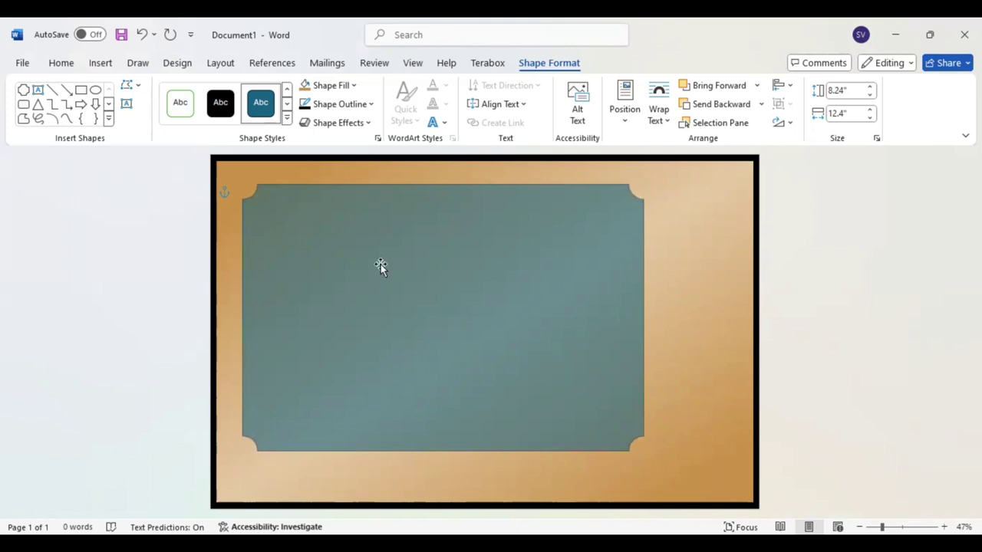
pyautogui.moveTo(642, 317); pyautogui.dragTo(727, 317)
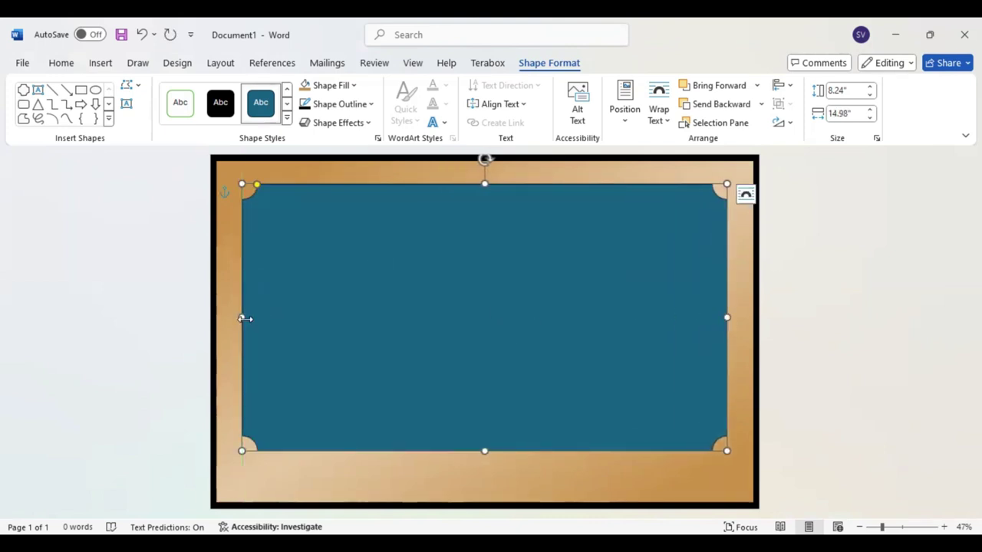
pyautogui.moveTo(485, 453); pyautogui.dragTo(485, 476)
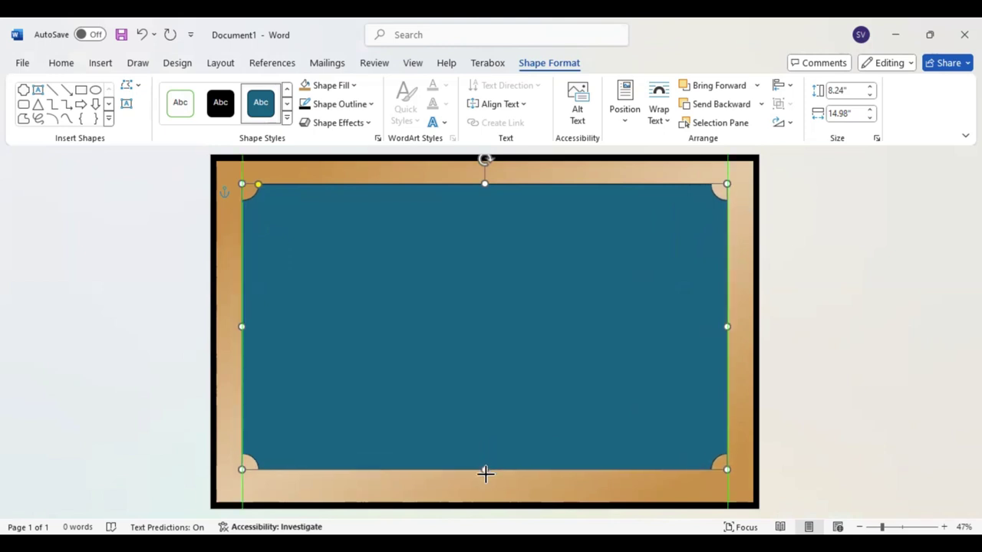
# Step: Centre the plaque at 8.58" by 14.98", leaving an even gold margin all round
pyautogui.moveTo(497, 387); pyautogui.dragTo(484, 374)
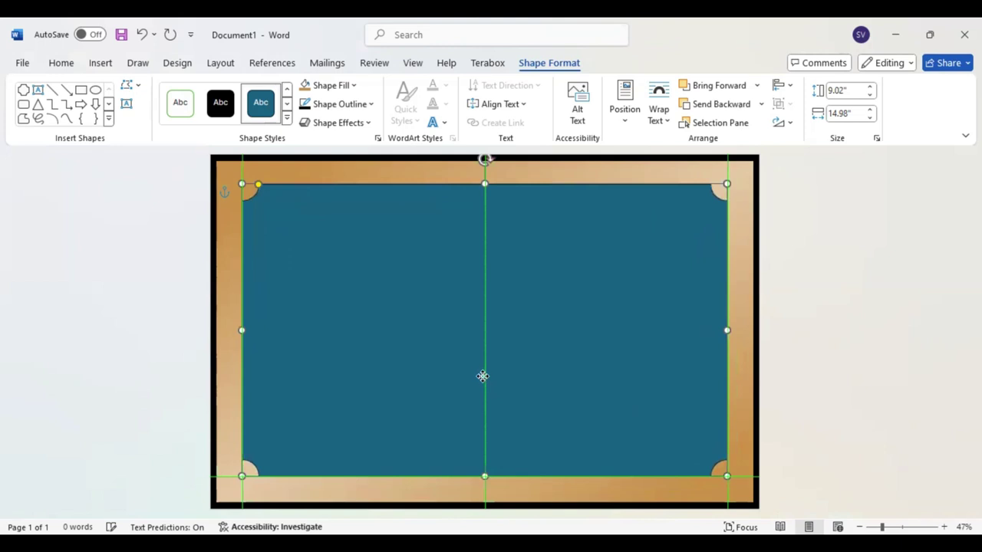
pyautogui.moveTo(484, 374); pyautogui.dragTo(483, 386)
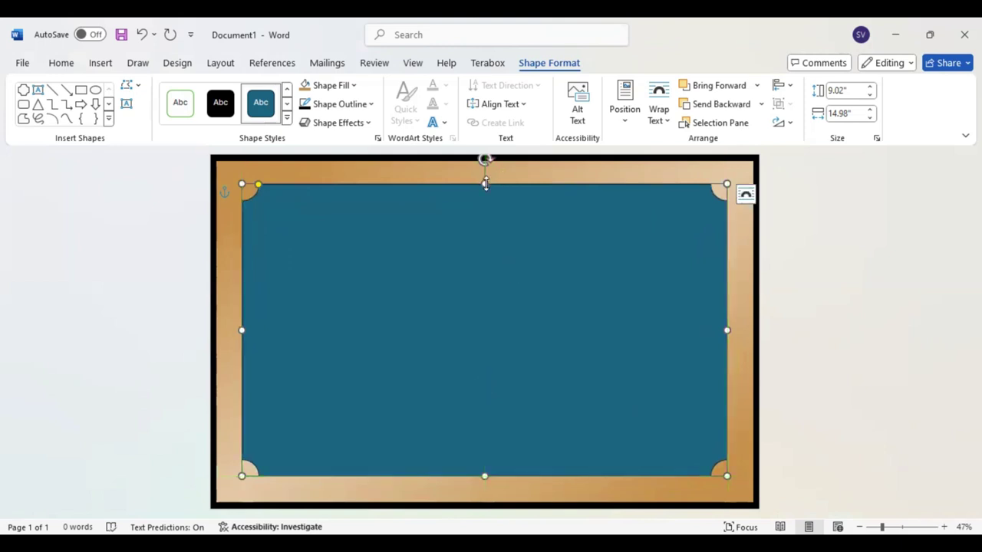
pyautogui.moveTo(484, 183); pyautogui.dragTo(484, 185)
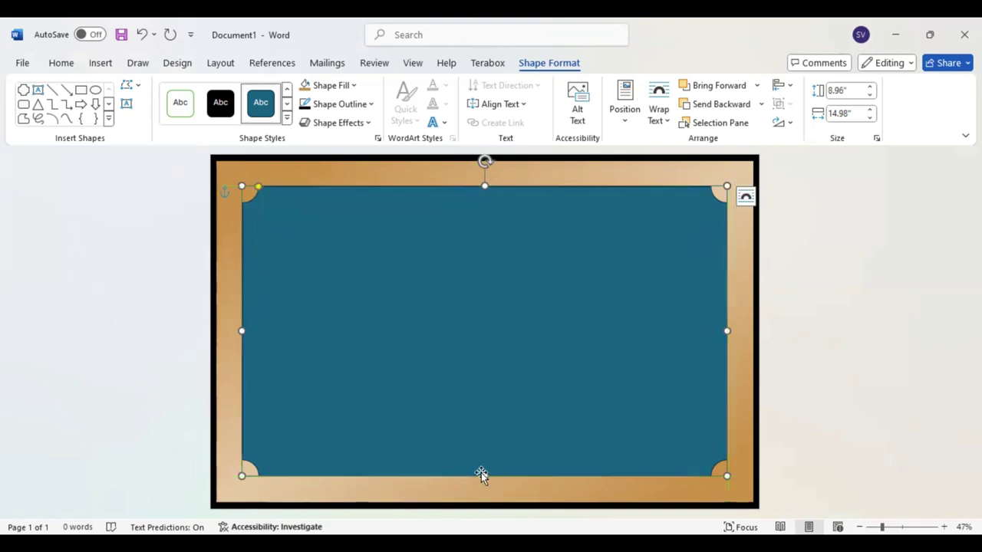
pyautogui.moveTo(484, 475); pyautogui.dragTo(485, 464)
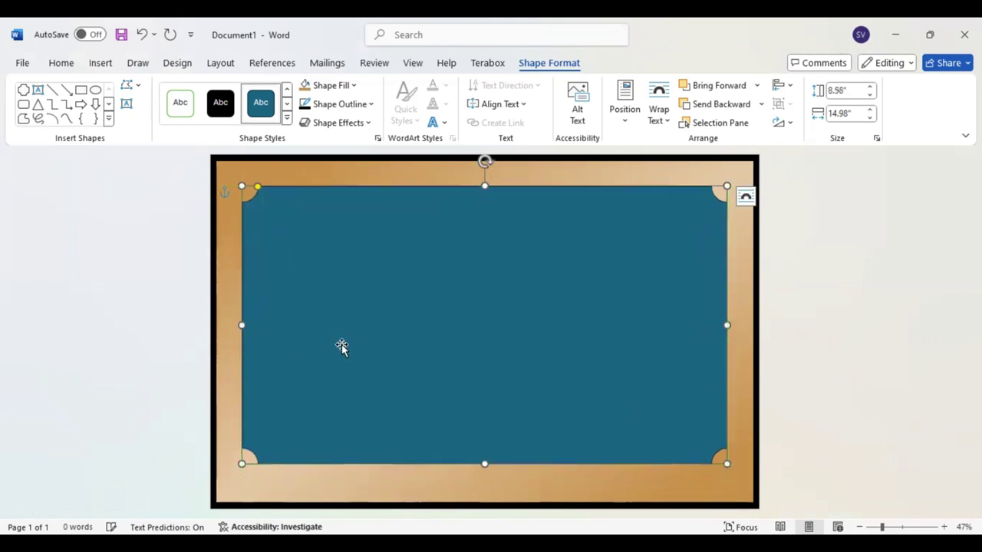
pyautogui.moveTo(341, 346); pyautogui.dragTo(339, 357)
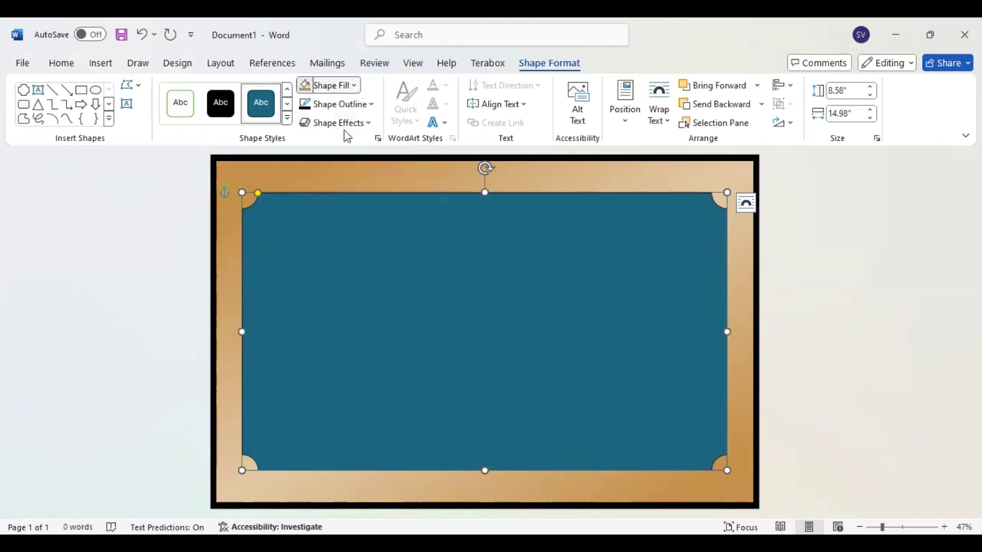
# Step: Remove the plaque's fill, give it a 4½ pt grey outline, and duplicate it with Ctrl+D
pyautogui.click(372, 105)
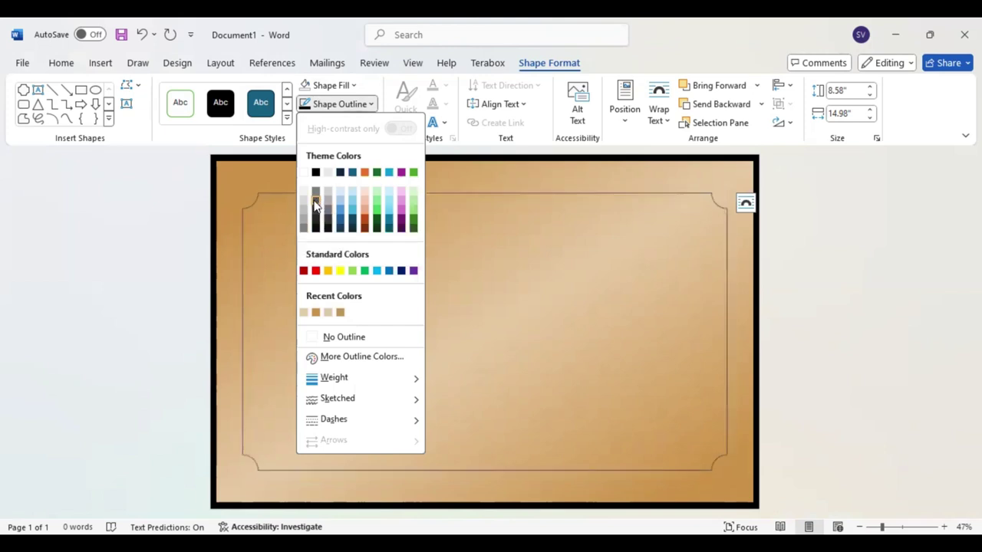
pyautogui.click(315, 201)
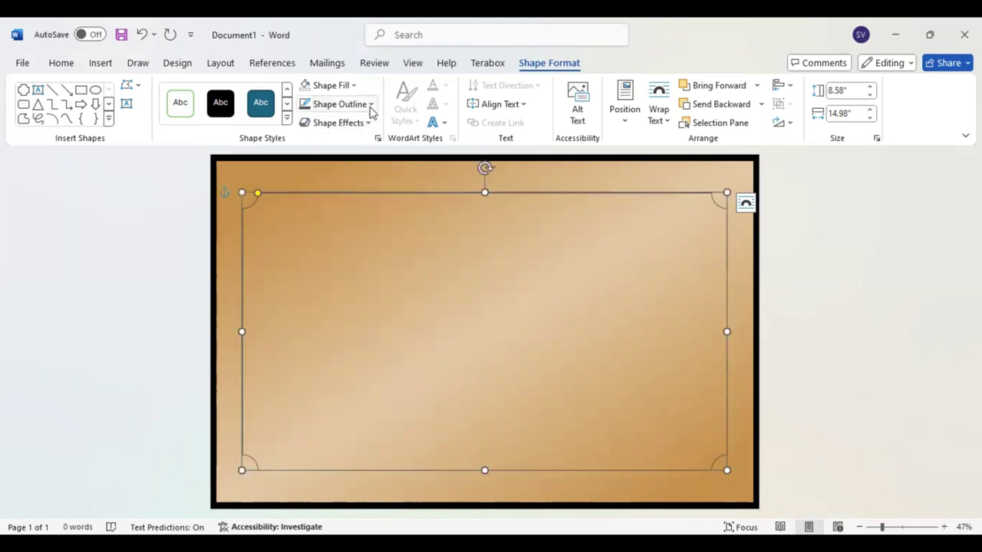
pyautogui.click(371, 104)
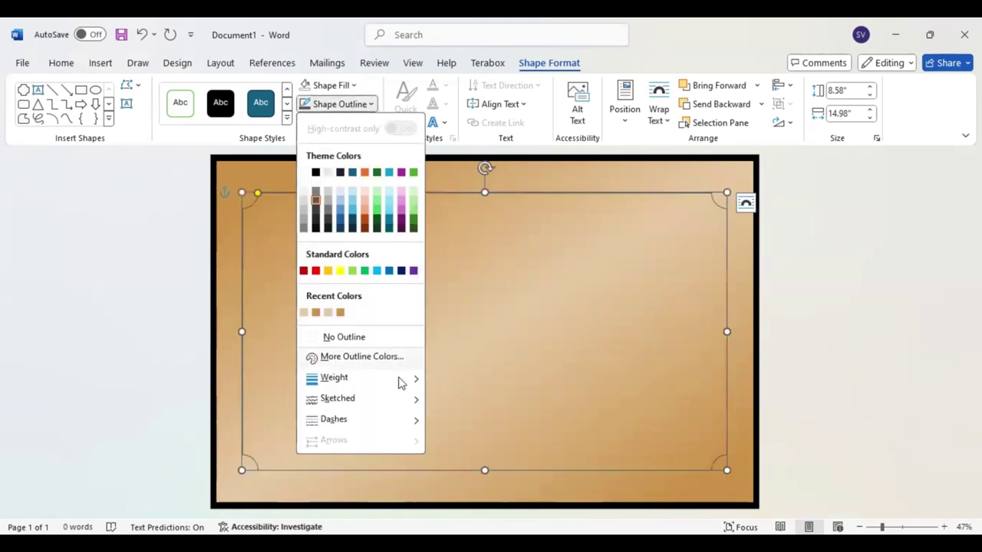
pyautogui.moveTo(334, 377)
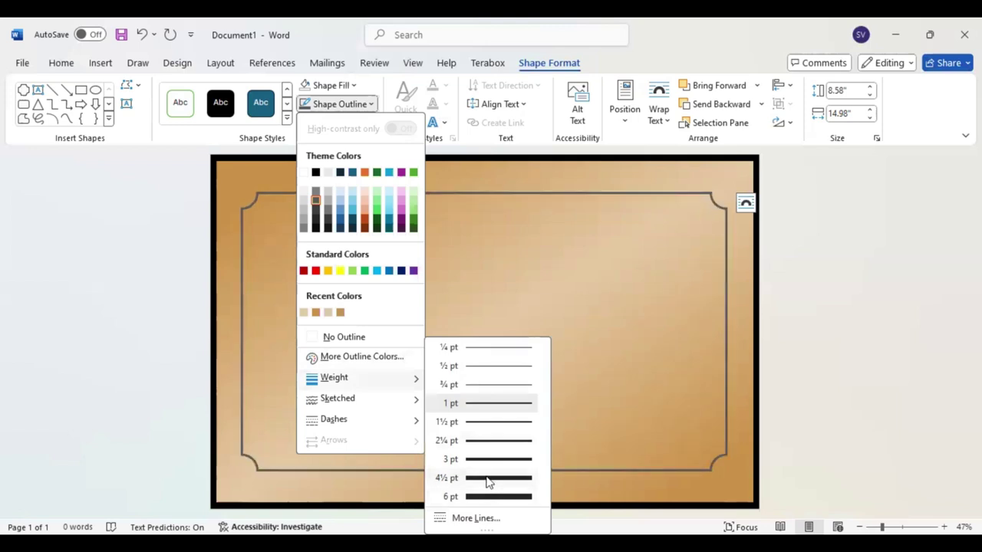
pyautogui.click(444, 432)
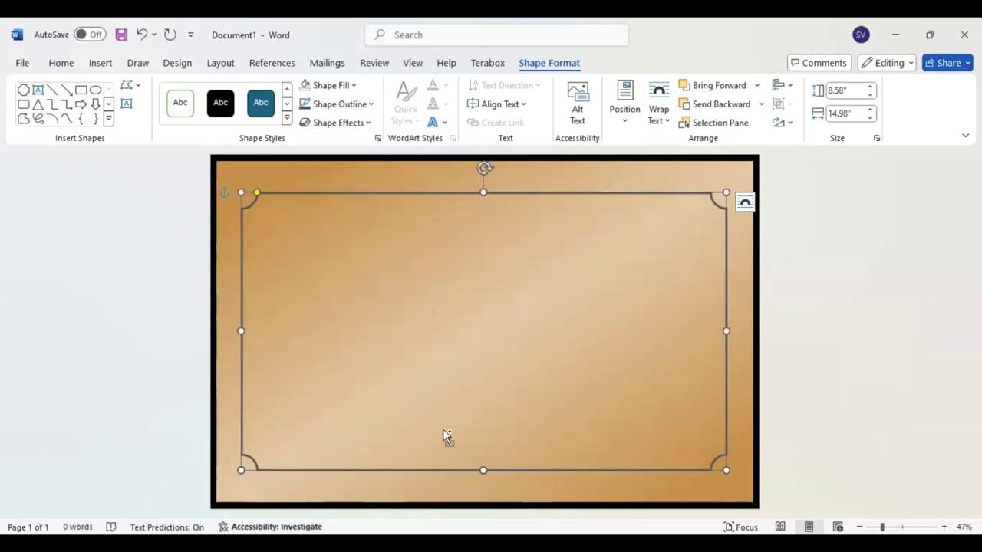
pyautogui.hotkey('ctrl', 'd')
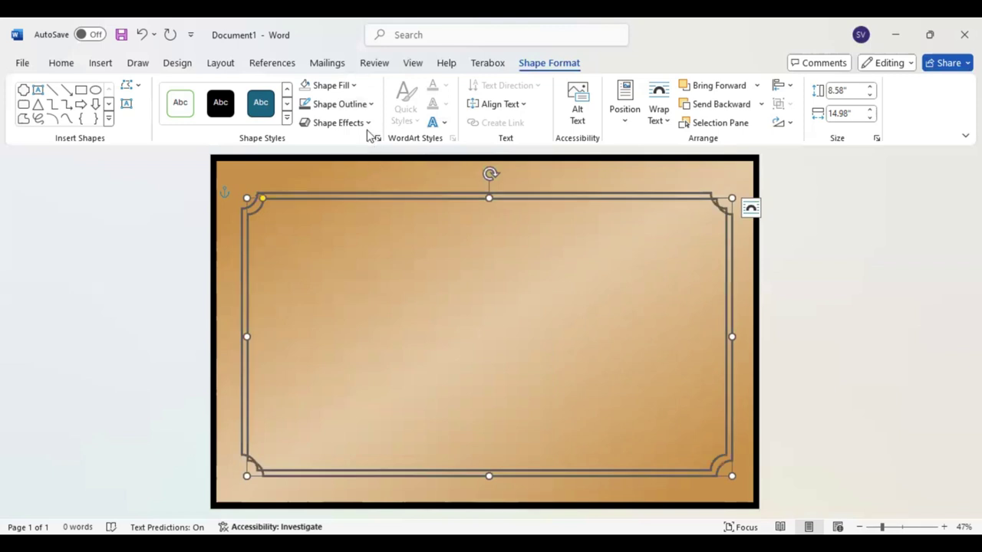
# Step: Give the frame copy a lighter grey (Black, Text 1, Lighter 50%) thinner outline
pyautogui.click(371, 104)
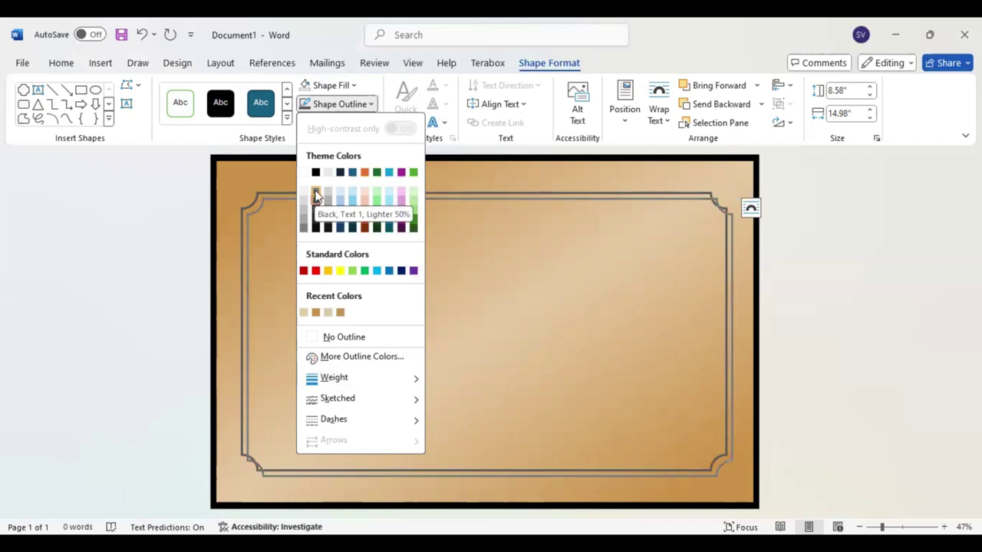
pyautogui.click(316, 196)
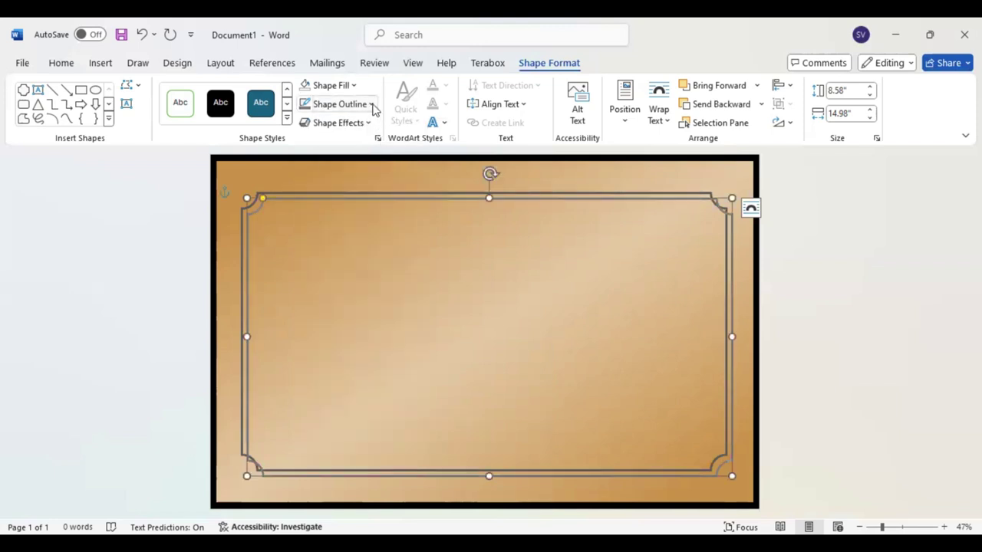
pyautogui.click(372, 105)
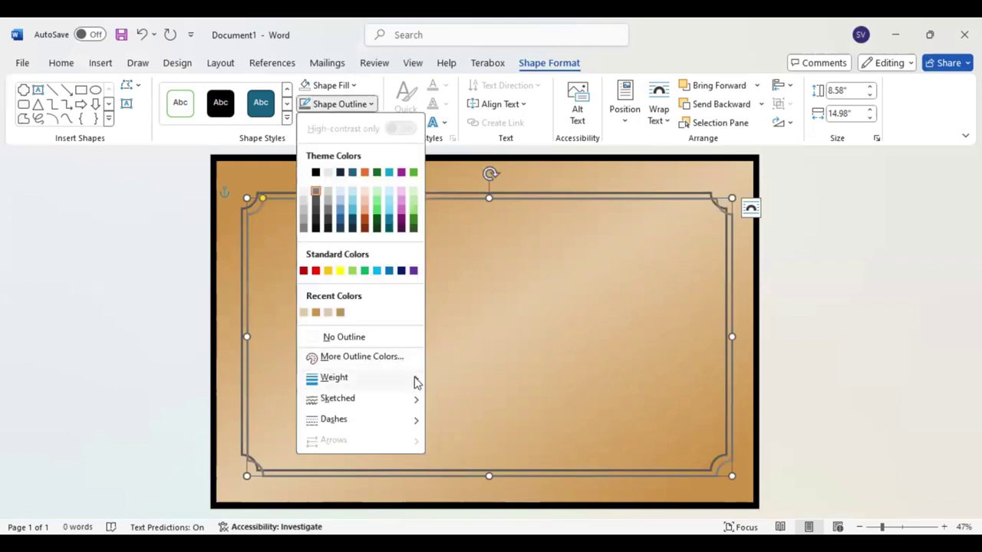
pyautogui.moveTo(334, 378)
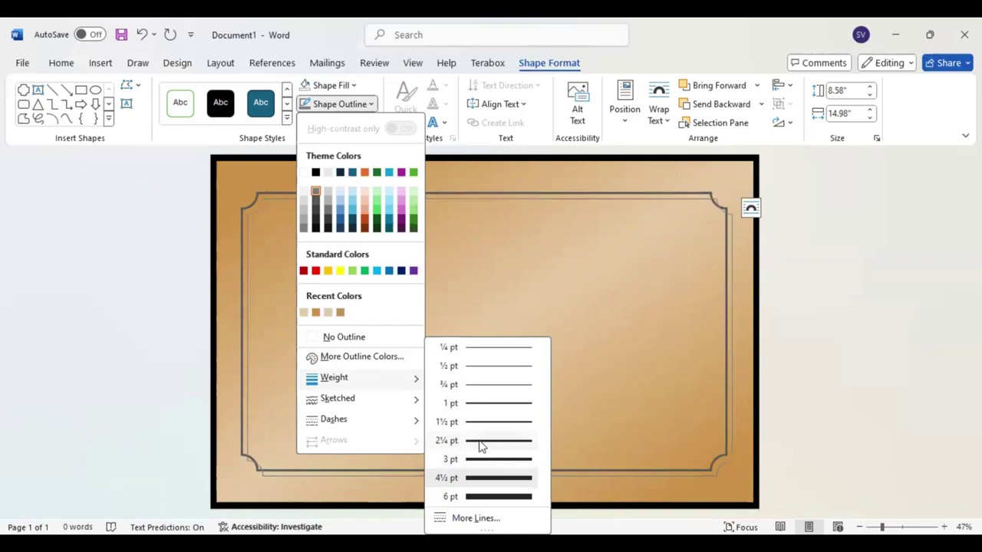
pyautogui.press('Escape')
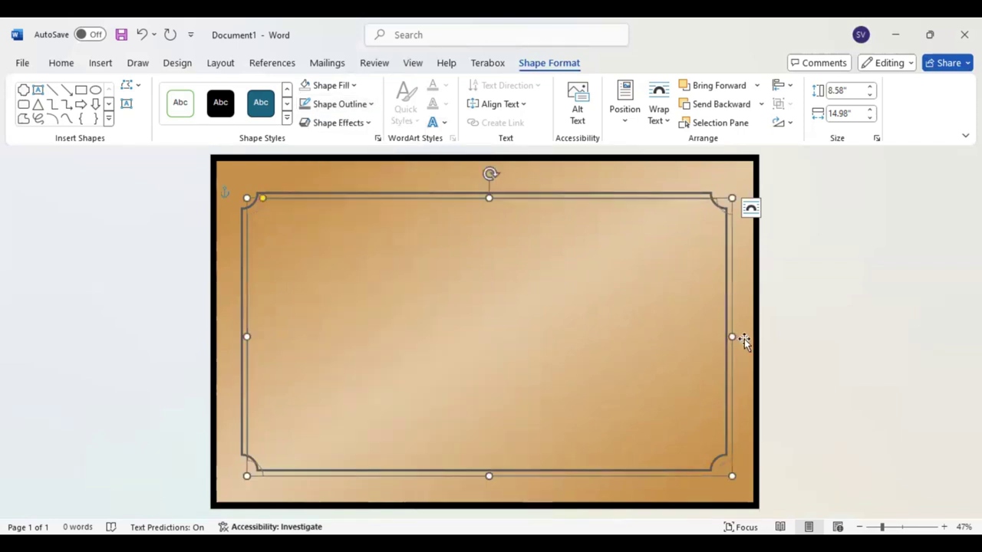
# Step: Shrink the copy and centre it just inside the original frame as a double border
pyautogui.moveTo(731, 336); pyautogui.dragTo(705, 331)
pyautogui.moveTo(472, 476)
pyautogui.mouseDown()
pyautogui.moveTo(472, 451)
pyautogui.moveTo(472, 464)
pyautogui.mouseUp()
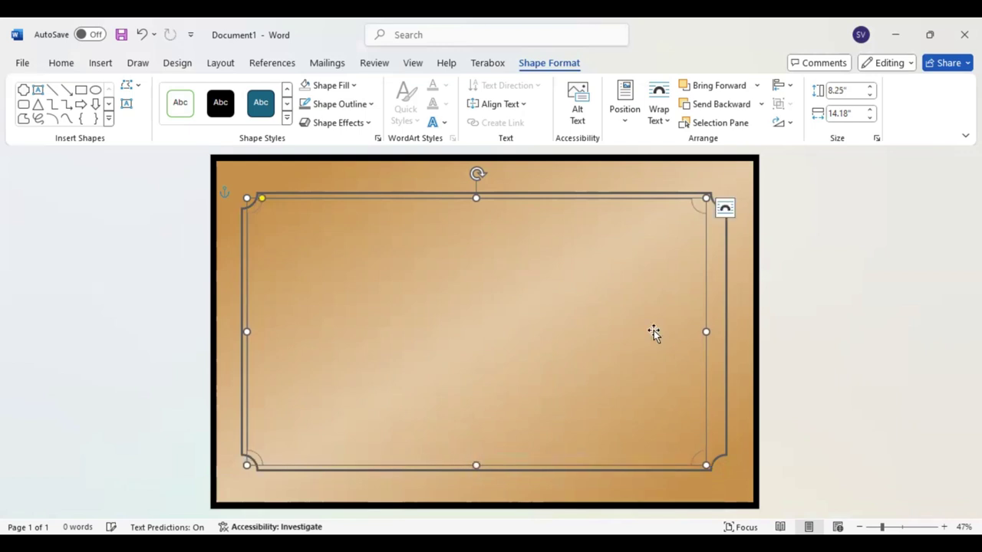
pyautogui.moveTo(706, 331); pyautogui.dragTo(718, 331)
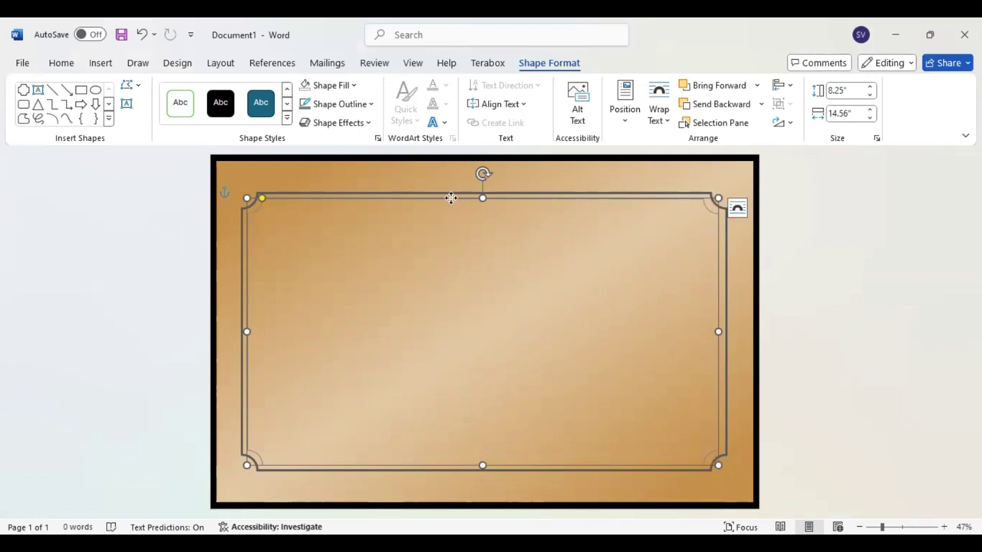
pyautogui.moveTo(451, 201); pyautogui.dragTo(457, 203)
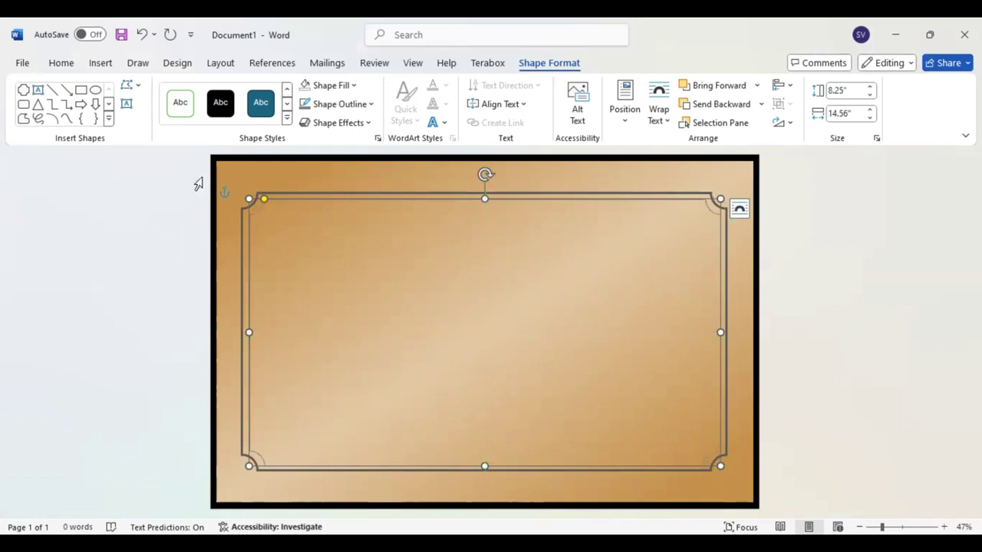
pyautogui.click(127, 104)
# Step: Add a text box near the frame's top with the title 'Certificate' and no outline
pyautogui.moveTo(329, 217); pyautogui.dragTo(631, 269)
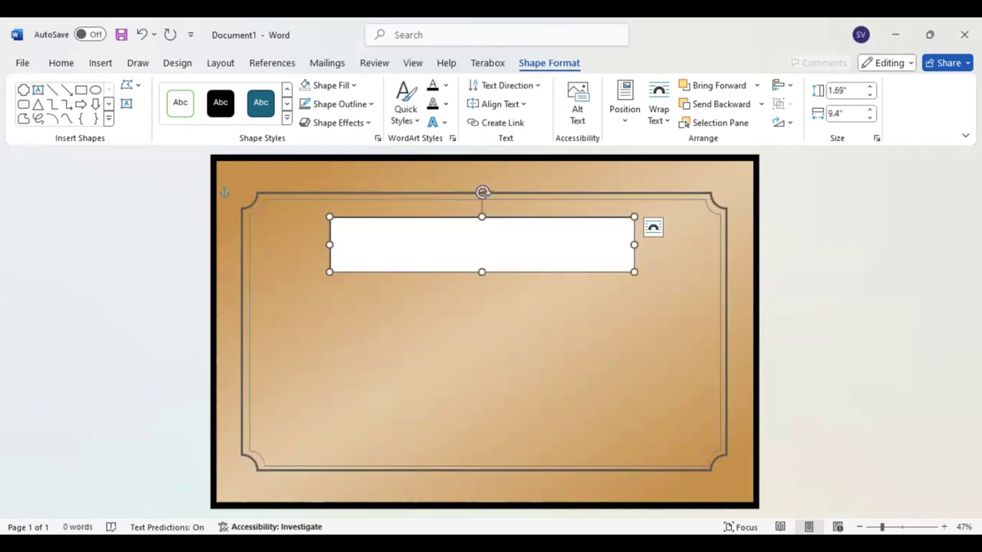
pyautogui.write('Gam')
pyautogui.doubleClick(330, 224)
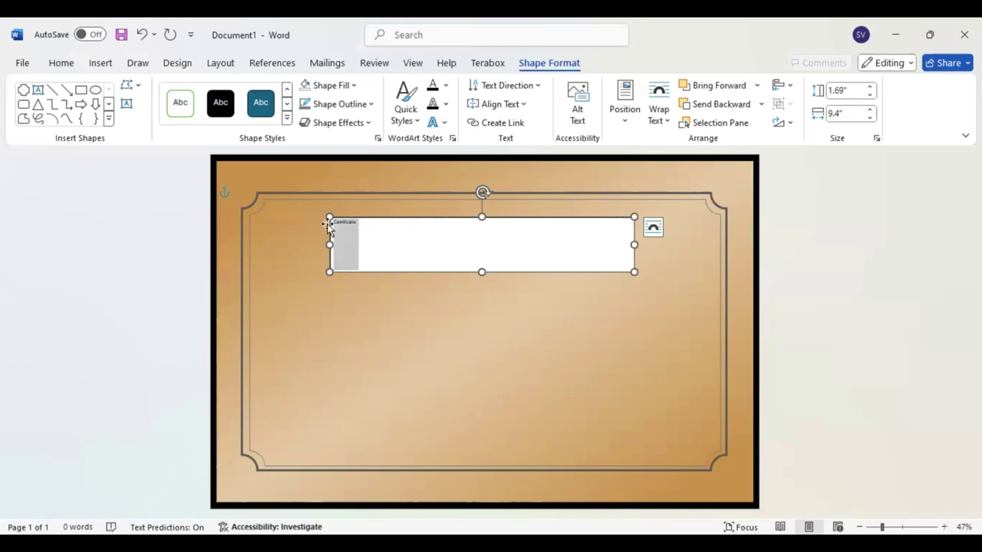
pyautogui.click(370, 104)
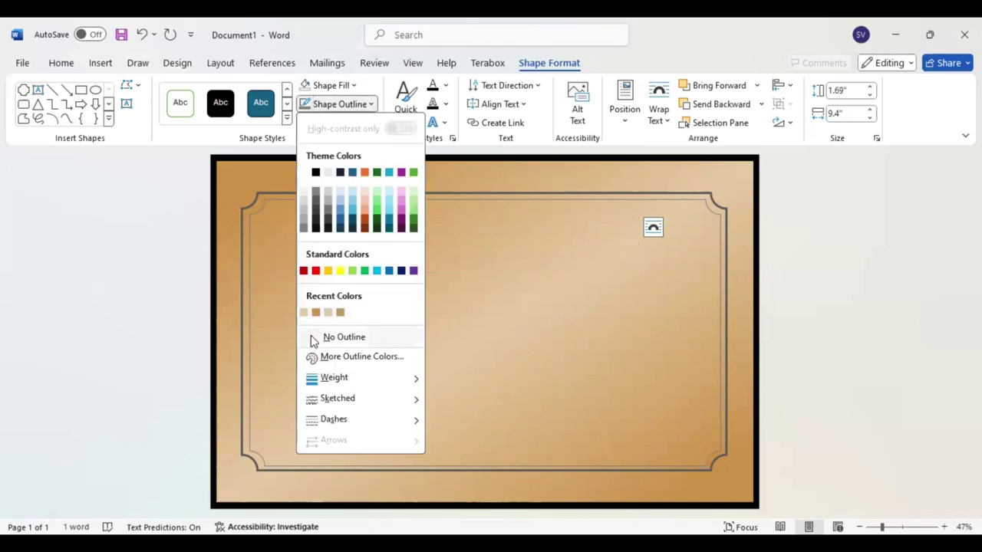
pyautogui.click(313, 338)
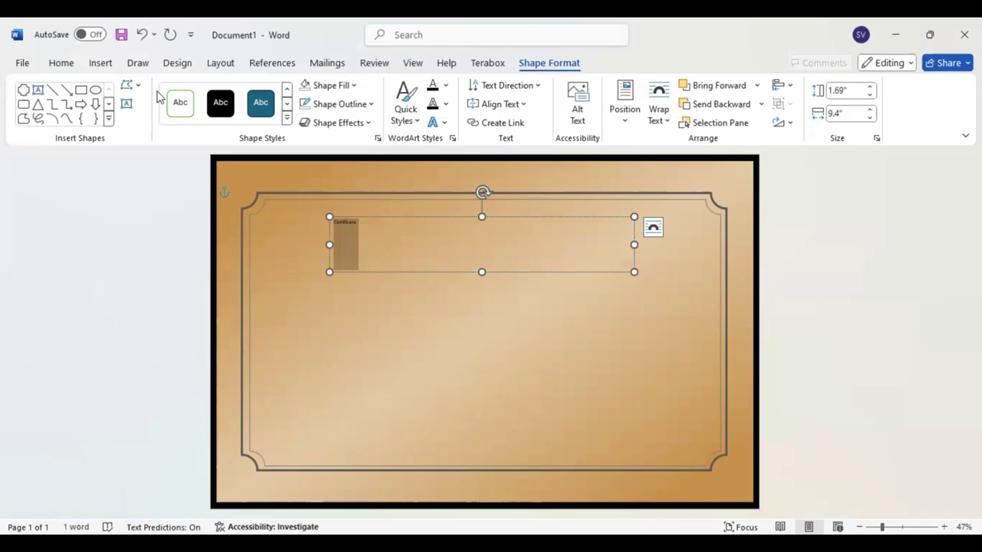
# Step: Format the title in 100 pt Algerian and nudge it to the horizontal centre
pyautogui.click(61, 62)
pyautogui.click(159, 91)
pyautogui.scroll(-2, 128, 359)
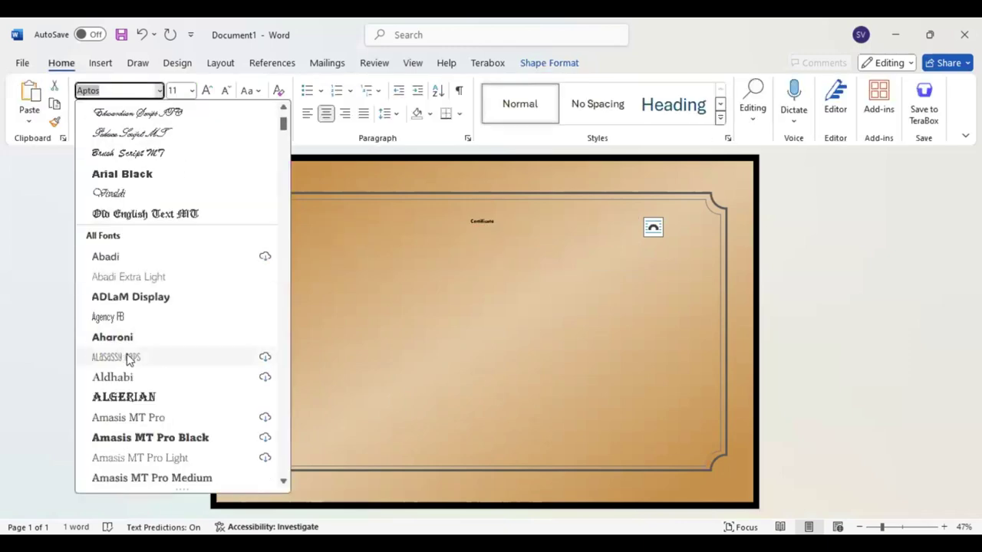
pyautogui.click(126, 397)
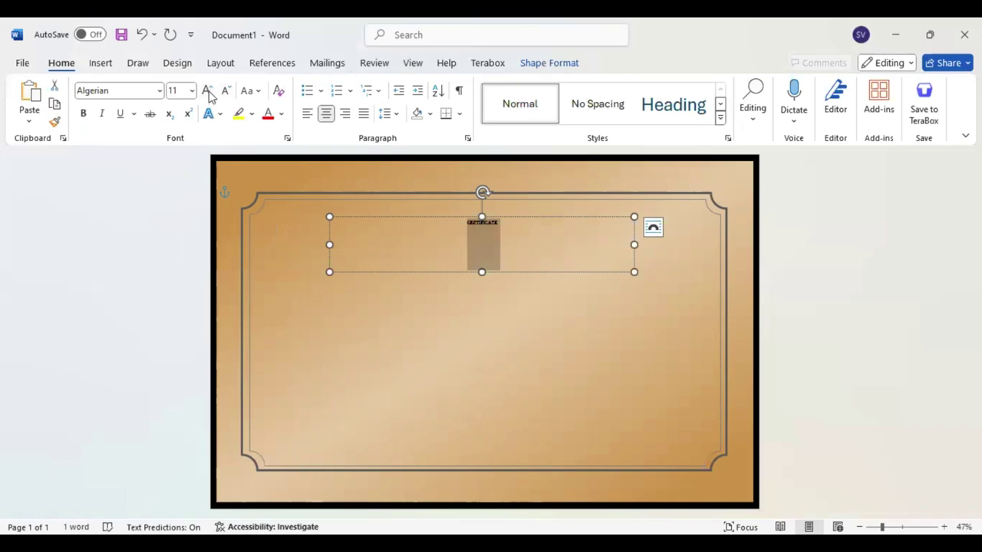
pyautogui.click(207, 90)
pyautogui.click(207, 90)
pyautogui.click(207, 90)
pyautogui.click(208, 90)
pyautogui.click(207, 90)
pyautogui.click(207, 91)
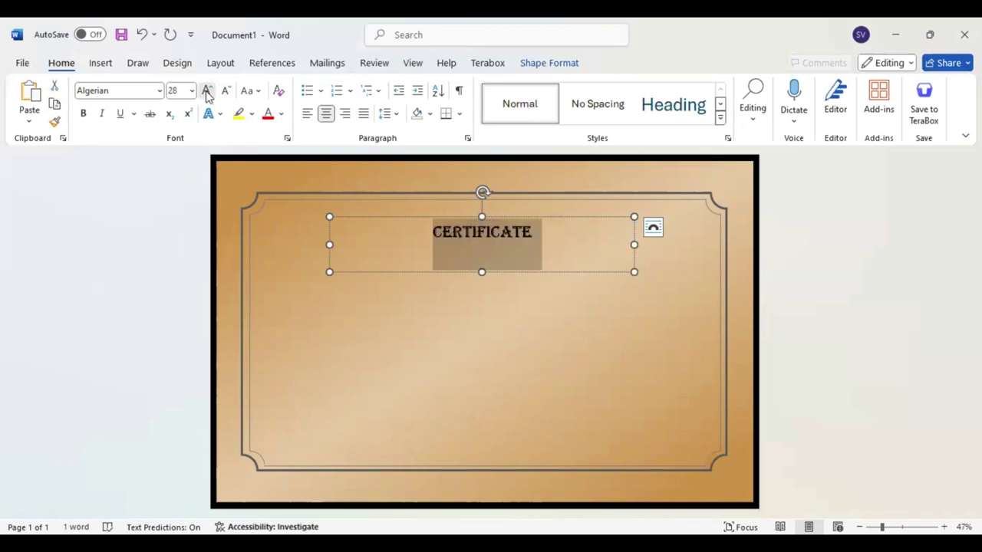
pyautogui.click(208, 91)
pyautogui.click(207, 91)
pyautogui.click(207, 90)
pyautogui.click(207, 91)
pyautogui.click(205, 91)
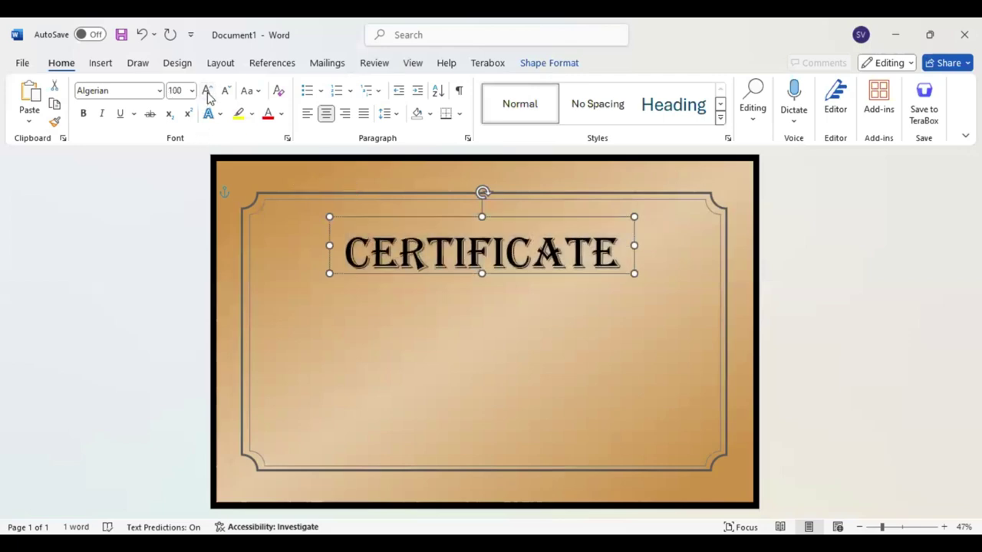
pyautogui.press('Up')
pyautogui.press('Up')
pyautogui.press('Up')
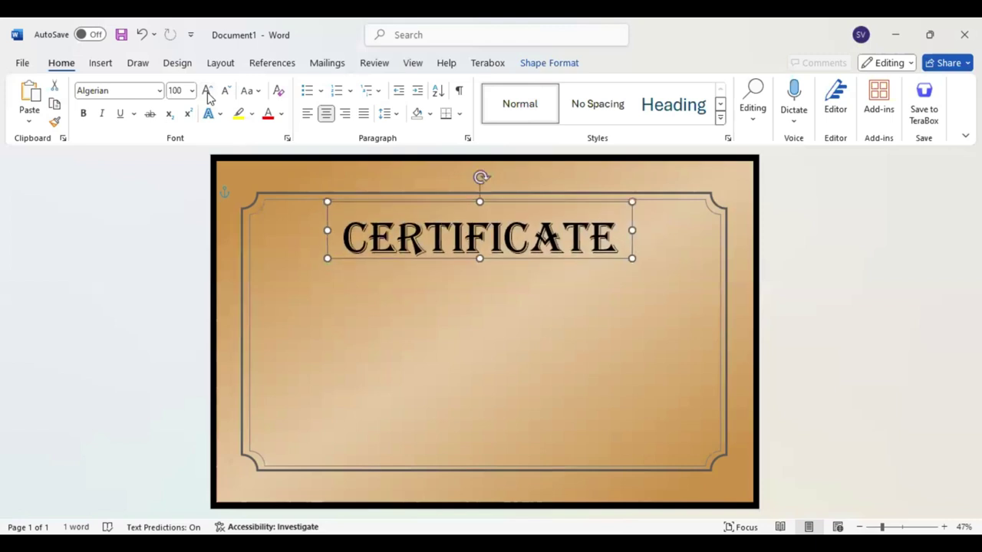
pyautogui.press('Right')
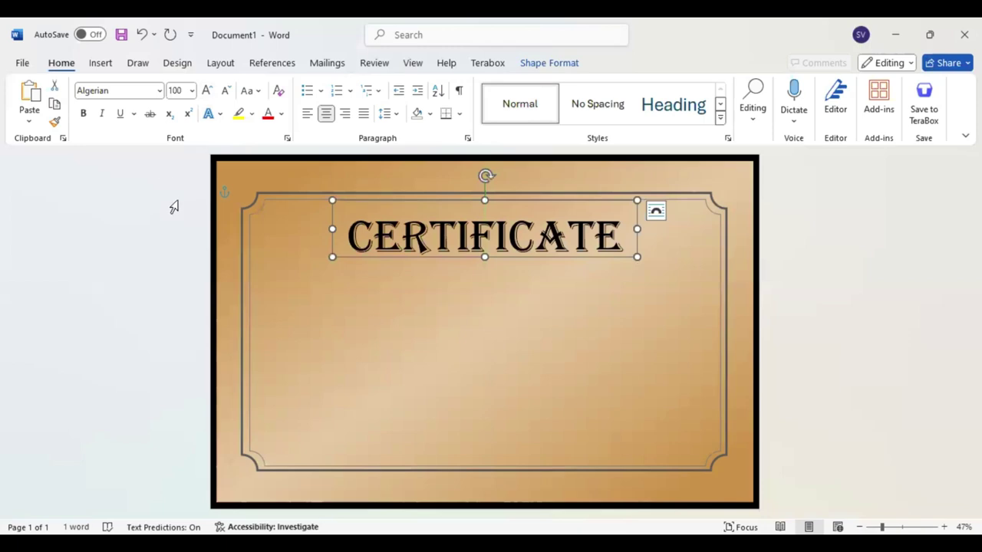
pyautogui.click(100, 64)
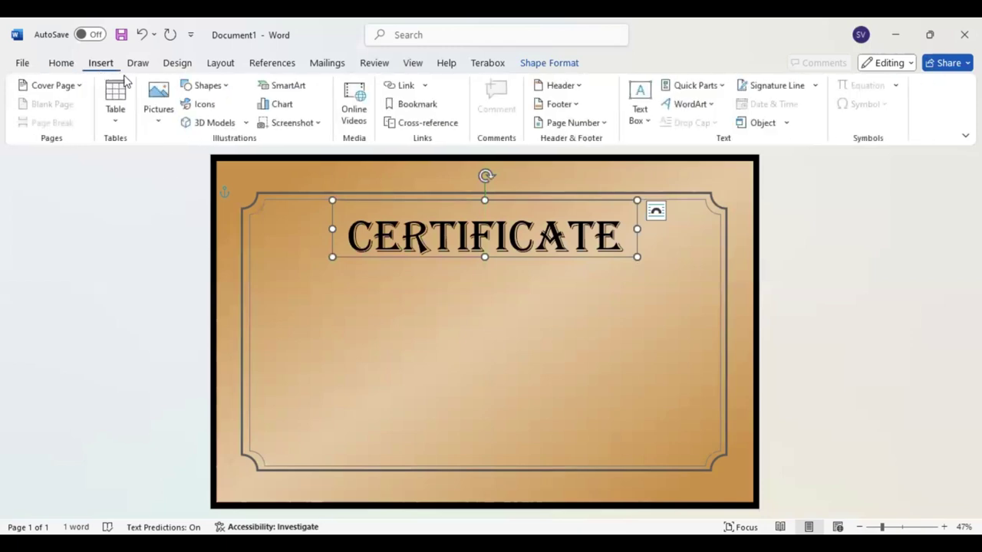
# Step: Draw a text box below the title and type 'Of Appreciation' in it
pyautogui.click(207, 86)
pyautogui.click(189, 222)
pyautogui.moveTo(395, 268)
pyautogui.mouseDown()
pyautogui.moveTo(543, 303)
pyautogui.moveTo(587, 300)
pyautogui.mouseUp()
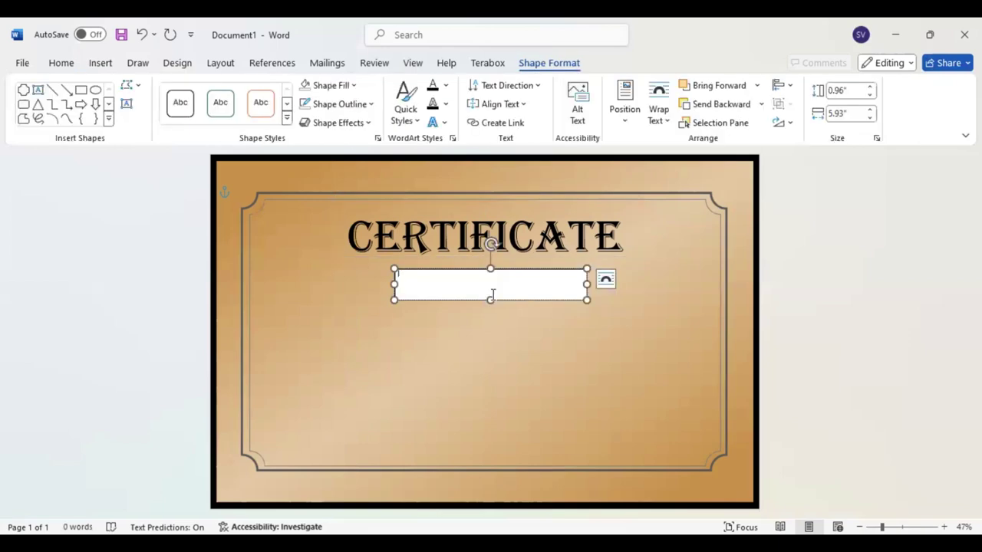
pyautogui.write('on')
pyautogui.moveTo(441, 275); pyautogui.dragTo(397, 276)
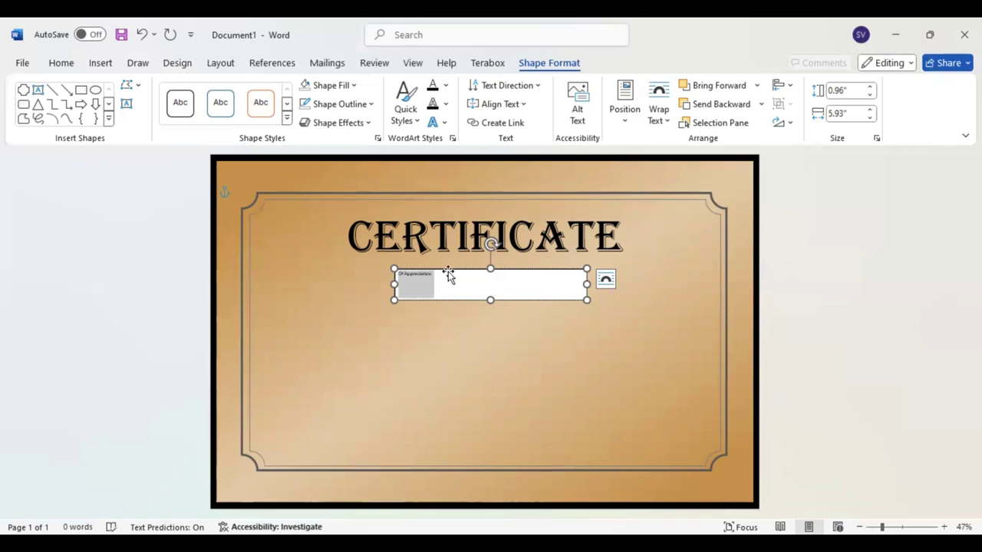
# Step: Give the subtitle box no fill, centre its text, and set Baskerville Old Face
pyautogui.click(307, 85)
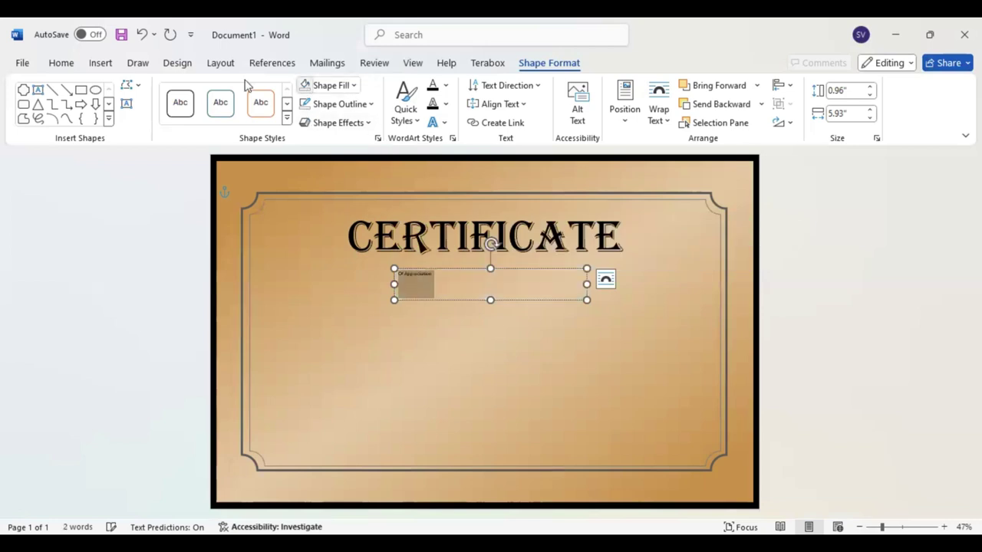
pyautogui.click(64, 64)
pyautogui.click(326, 113)
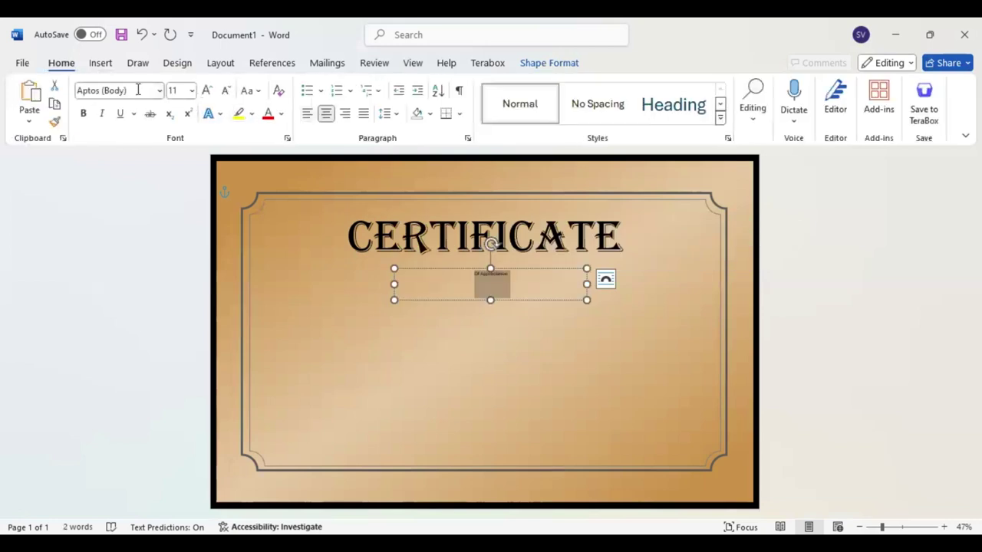
pyautogui.click(139, 90)
pyautogui.write('Baskerville Old Face')
pyautogui.press('Return')
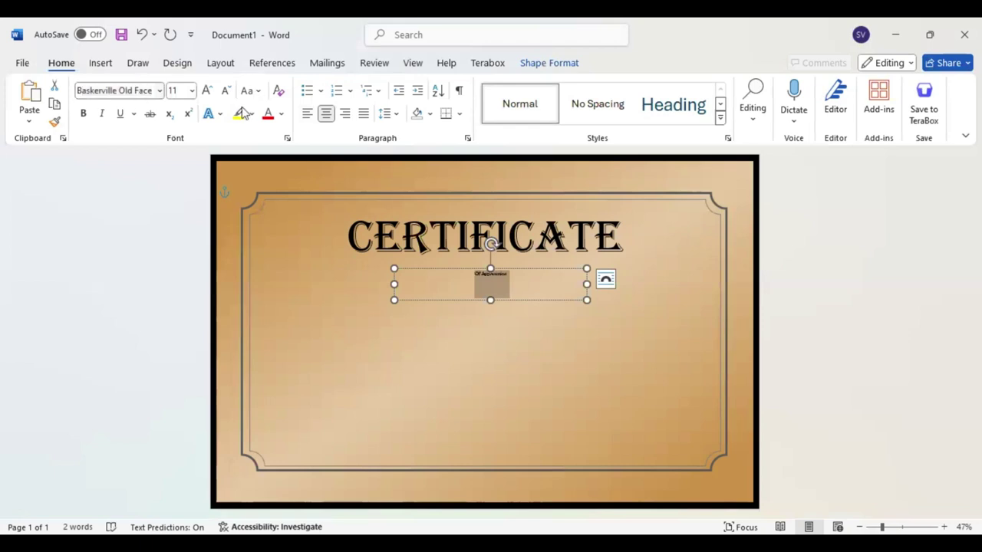
# Step: Set the subtitle text size to 18 pt
pyautogui.click(208, 90)
pyautogui.click(208, 90)
pyautogui.click(209, 90)
pyautogui.click(209, 91)
pyautogui.click(209, 91)
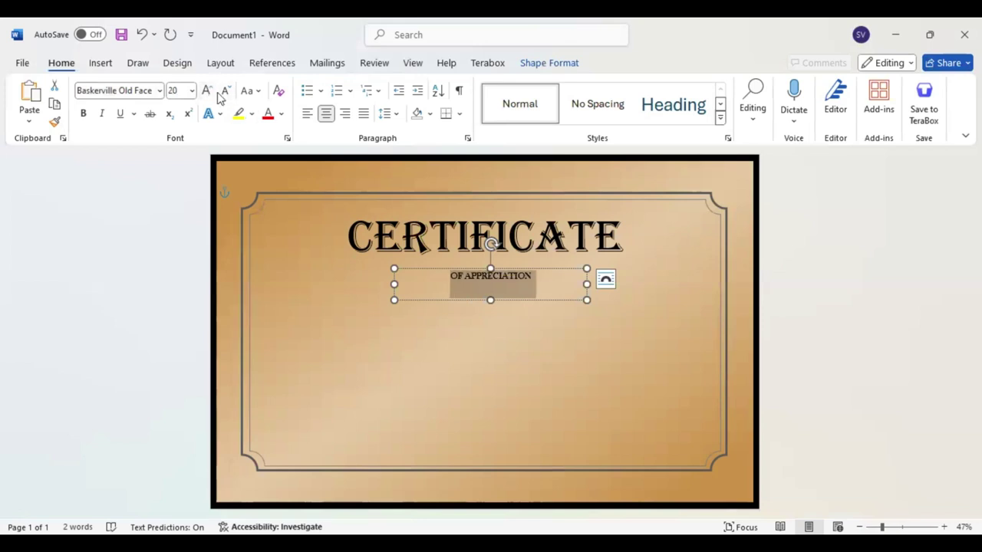
pyautogui.click(225, 90)
pyautogui.click(286, 138)
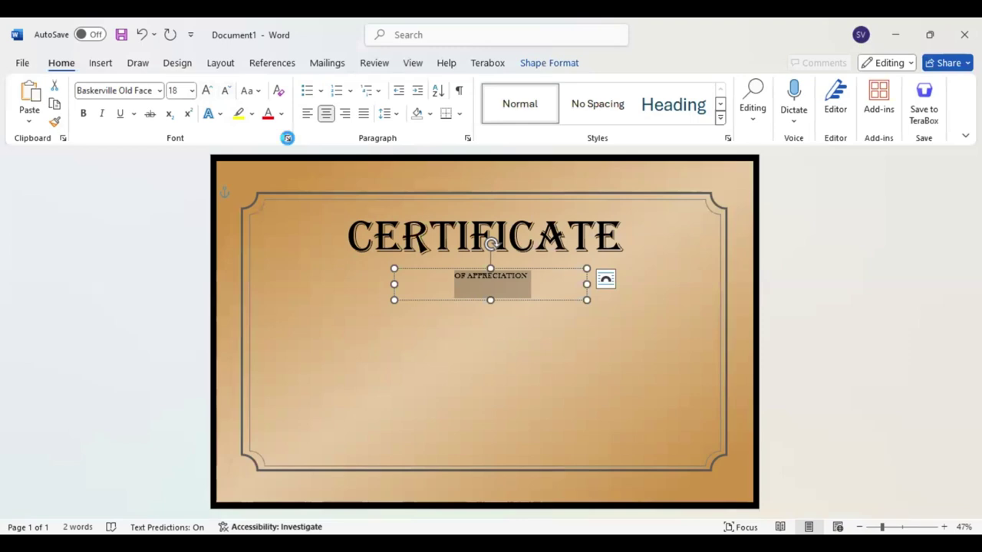
# Step: Expand the OF APPRECIATION character spacing by 7 pt
pyautogui.click(406, 118)
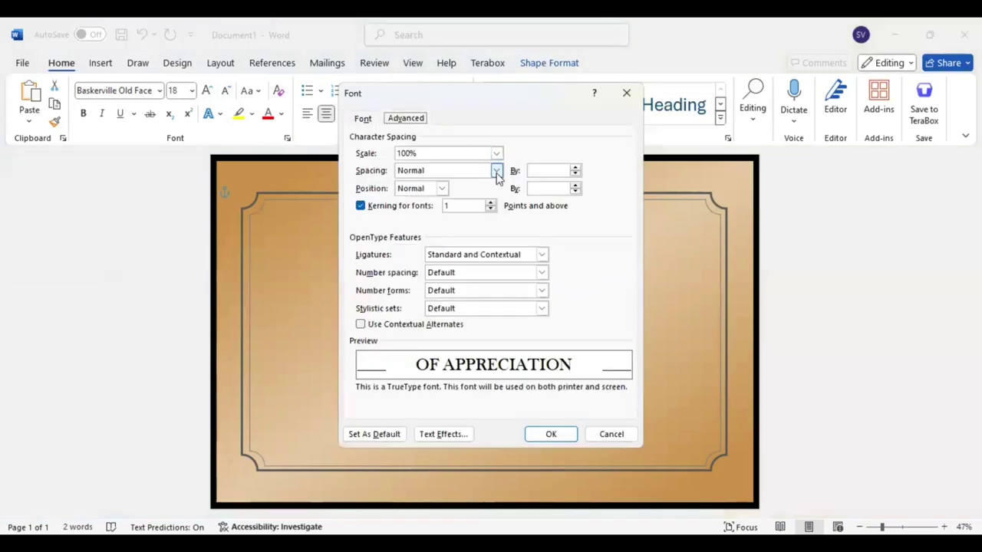
pyautogui.click(497, 170)
pyautogui.click(431, 193)
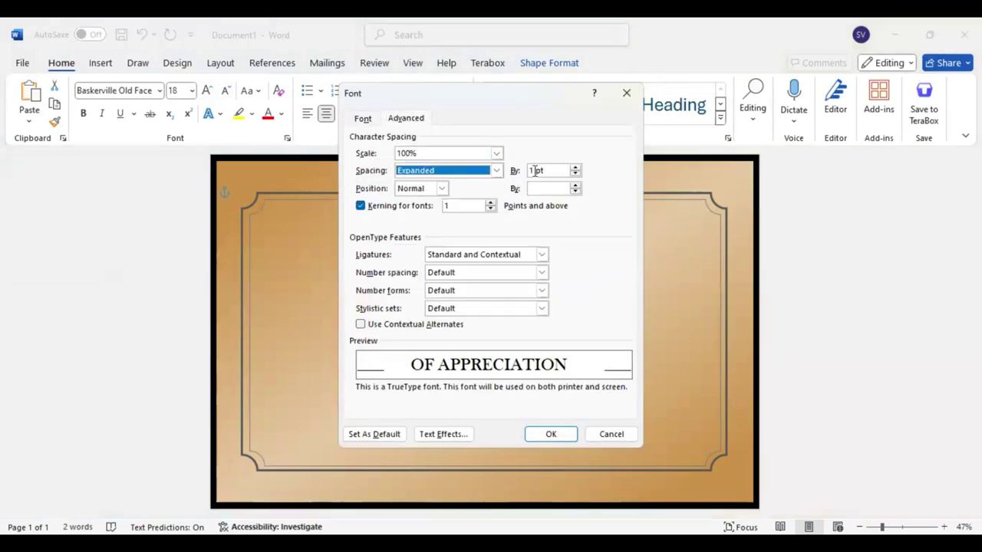
pyautogui.click(532, 170)
pyautogui.press('BackSpace')
pyautogui.write('7')
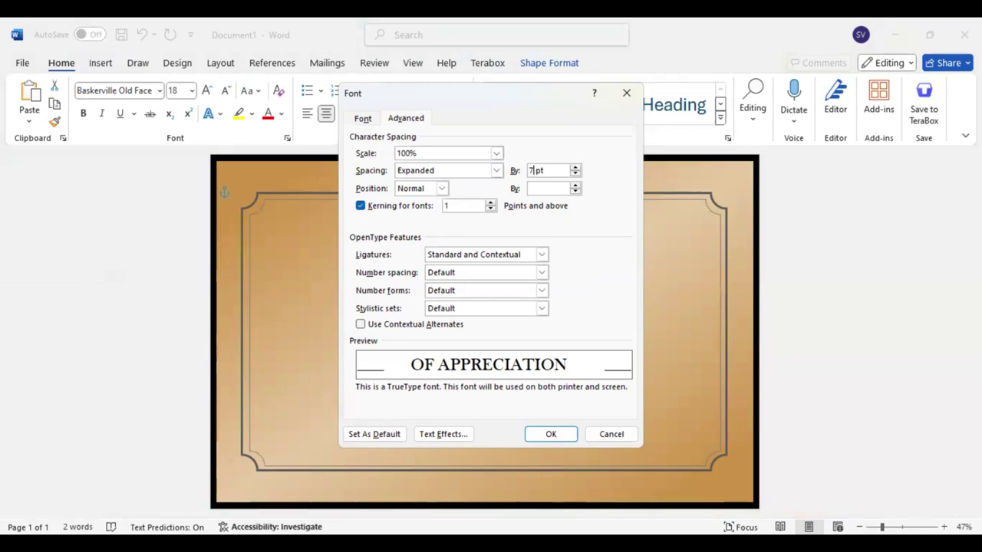
pyautogui.press('Return')
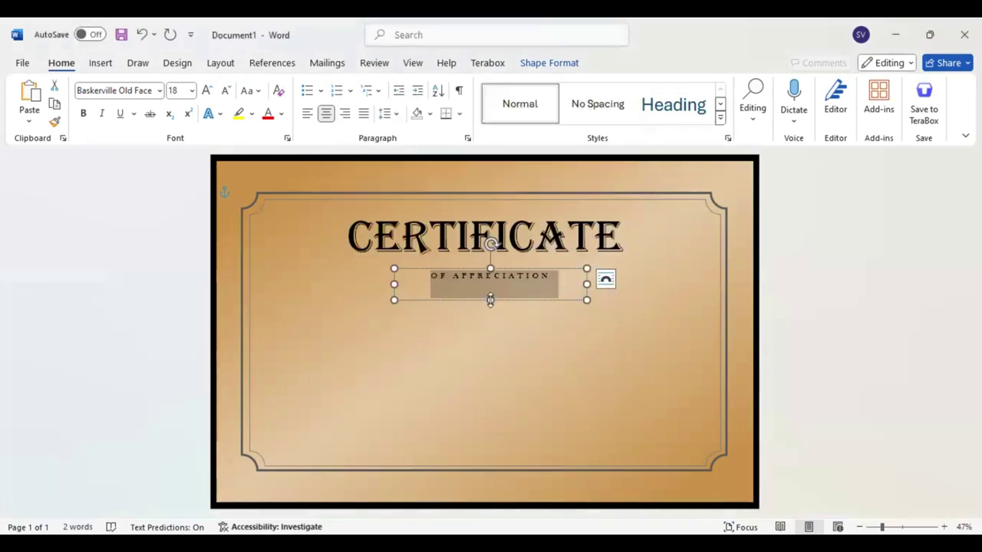
# Step: Nudge the subtitle box up so it sits just beneath CERTIFICATE
pyautogui.click(490, 300)
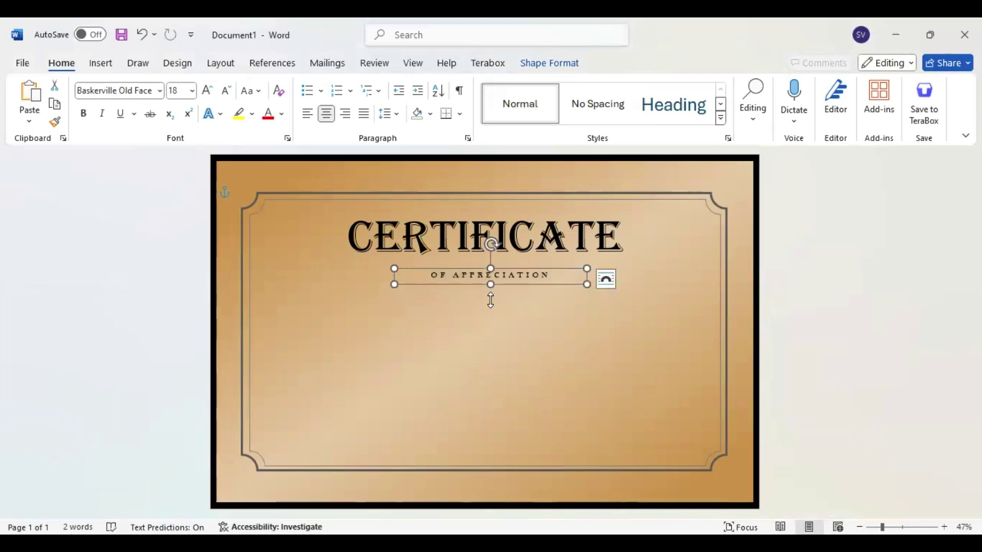
pyautogui.press('Up')
pyautogui.press('Up')
pyautogui.press('Up')
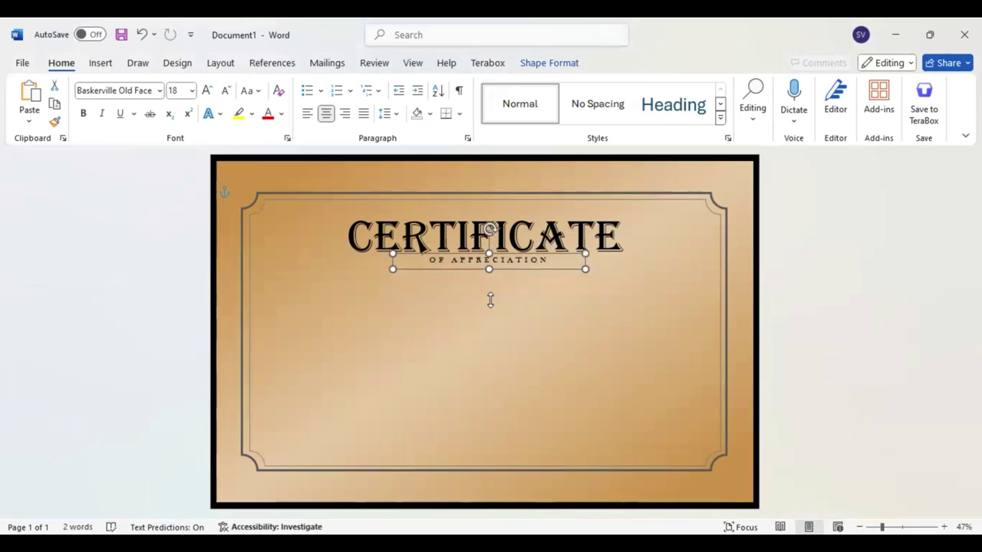
pyautogui.press('Right')
pyautogui.press('Right')
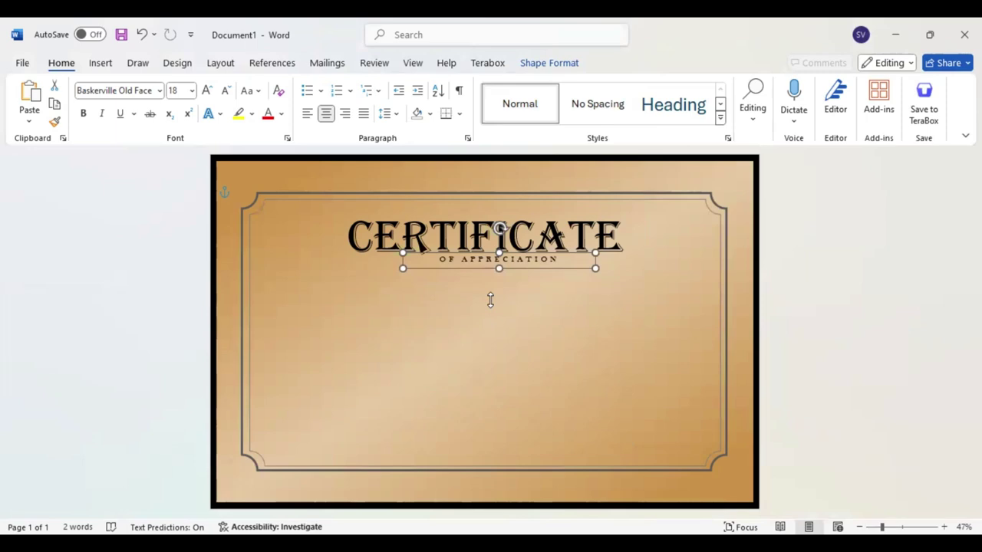
pyautogui.press('Left')
pyautogui.press('Left')
pyautogui.press('Left')
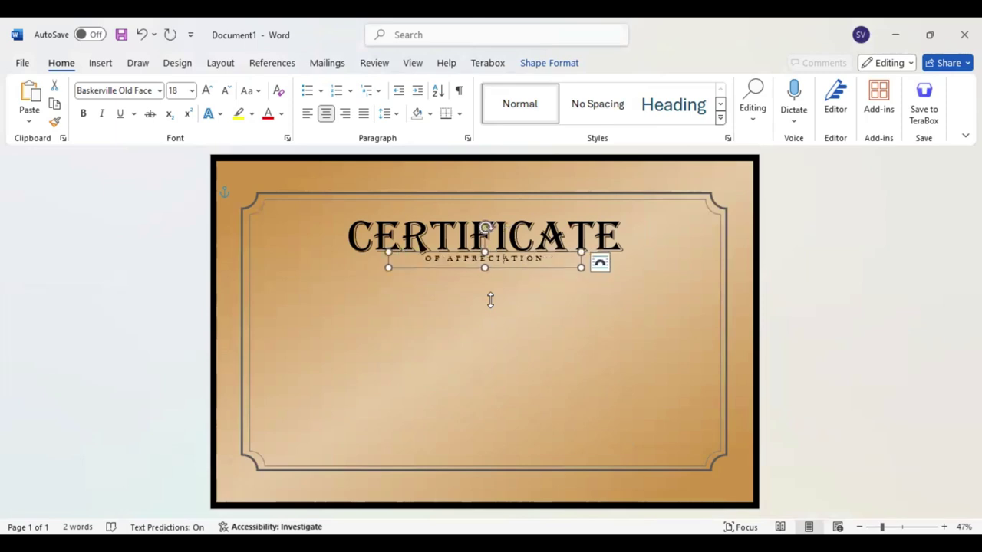
pyautogui.hotkey('ctrl', 'a')
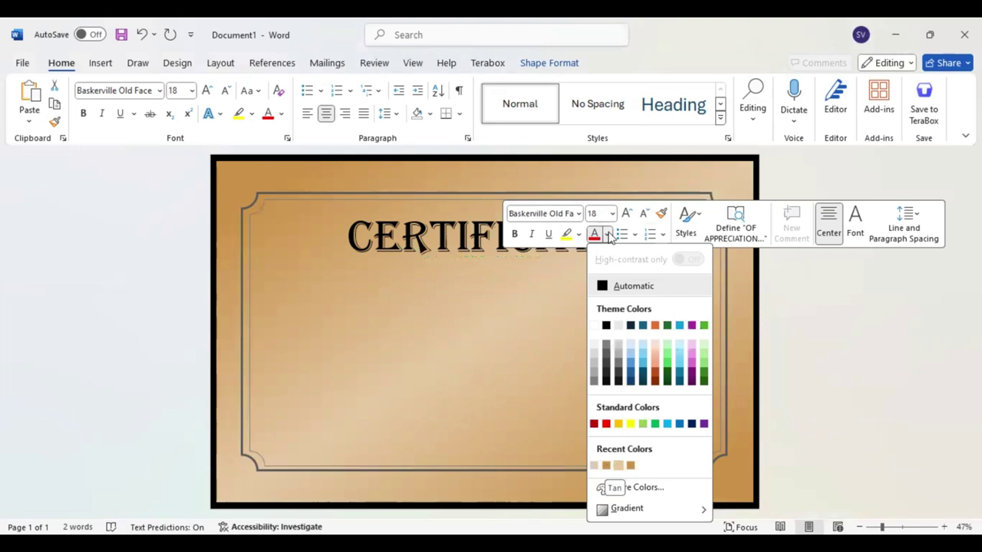
# Step: Colour the OF APPRECIATION text dark brown #95682B and enlarge it to 20 pt
pyautogui.click(650, 491)
pyautogui.moveTo(533, 251); pyautogui.dragTo(533, 265)
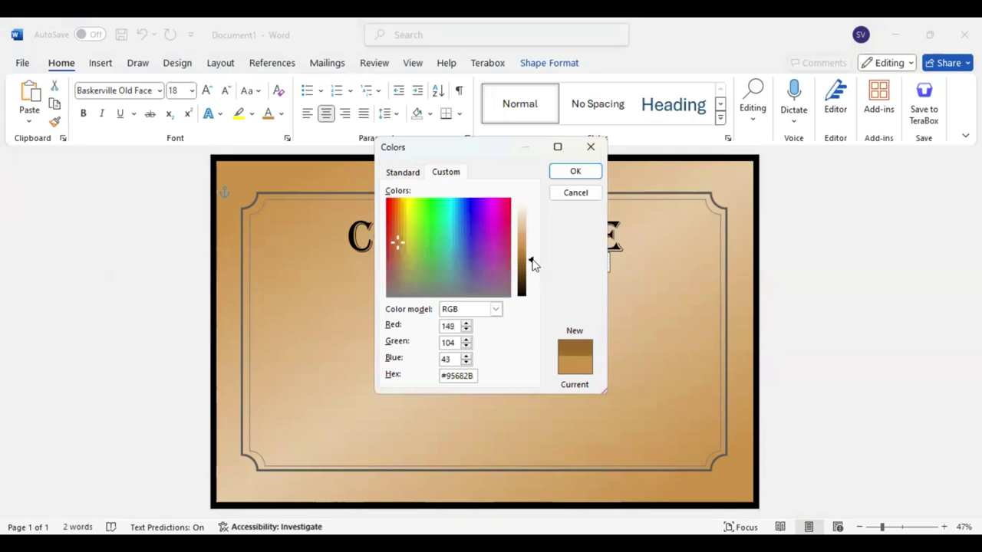
pyautogui.click(576, 174)
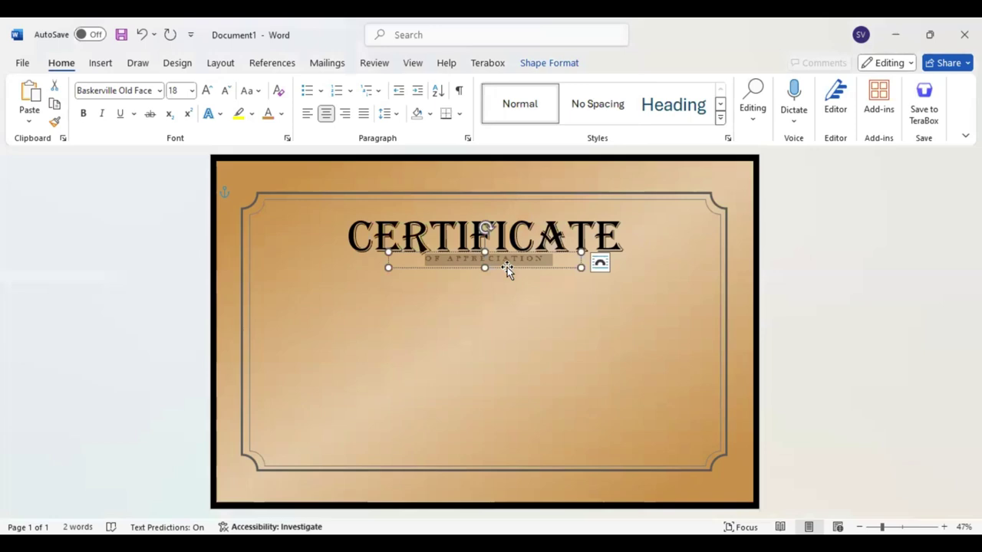
pyautogui.click(506, 268)
pyautogui.rightClick(506, 268)
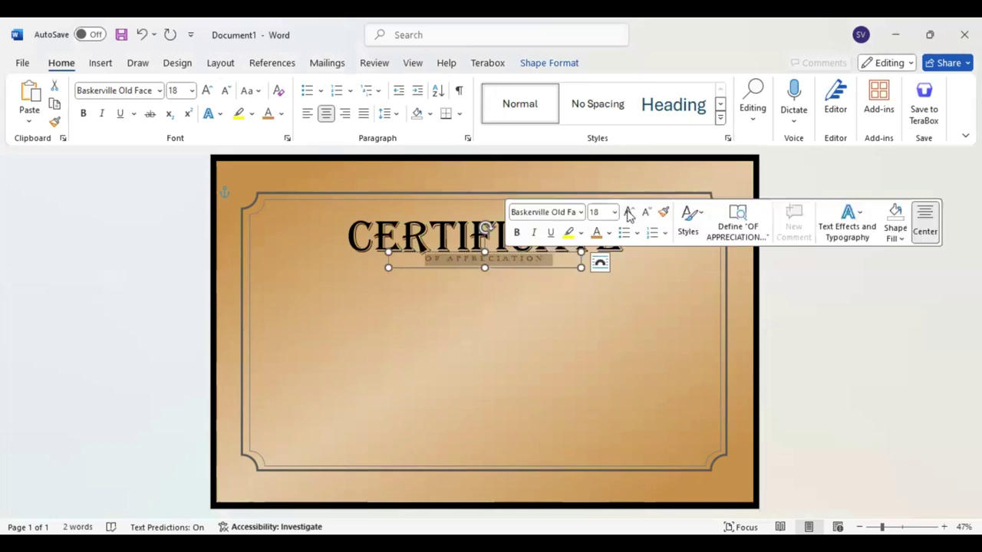
pyautogui.click(629, 212)
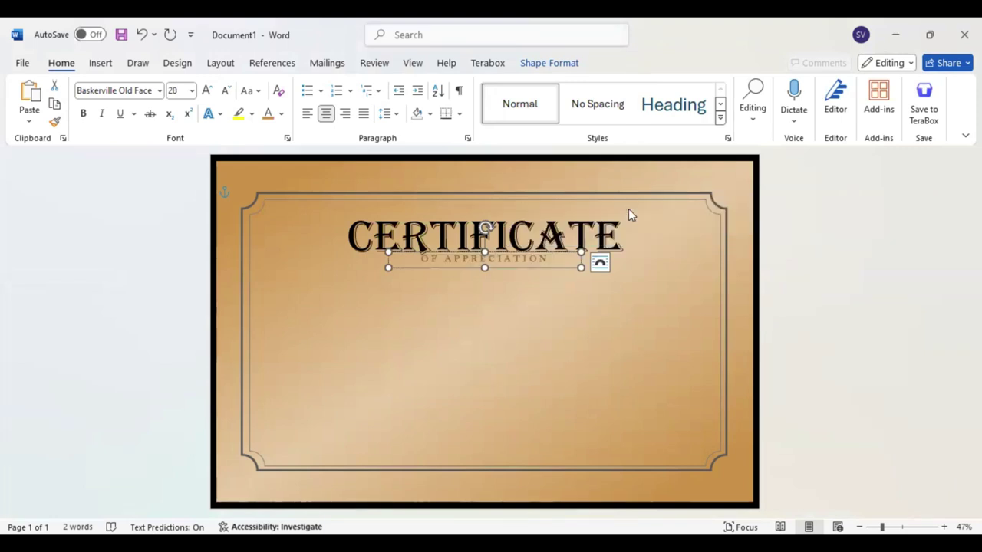
# Step: Duplicate the subtitle box lower down and replace its text with 'The Following Awards Are Given To'
pyautogui.moveTo(501, 268); pyautogui.dragTo(502, 288)
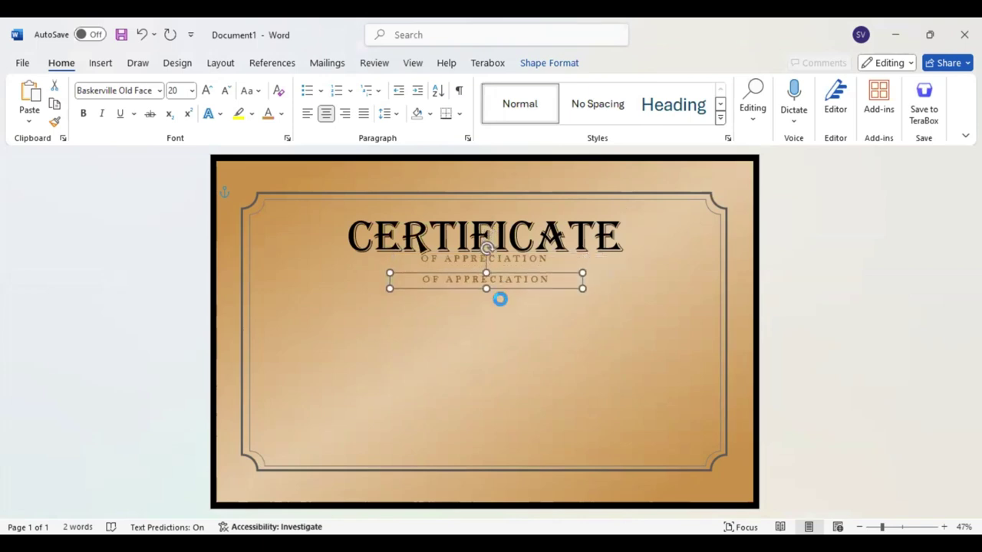
pyautogui.moveTo(500, 298); pyautogui.dragTo(500, 299)
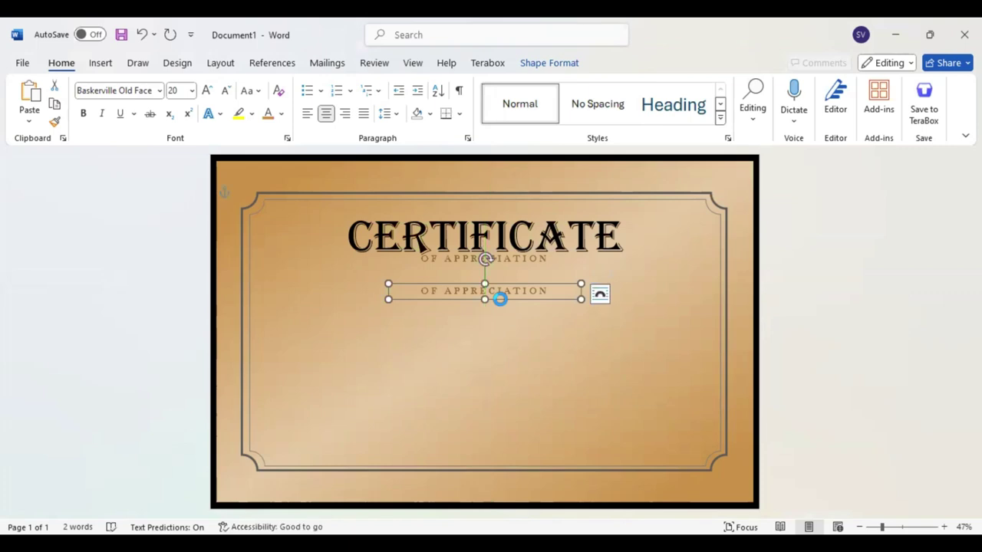
pyautogui.hotkey('ctrl', 'a')
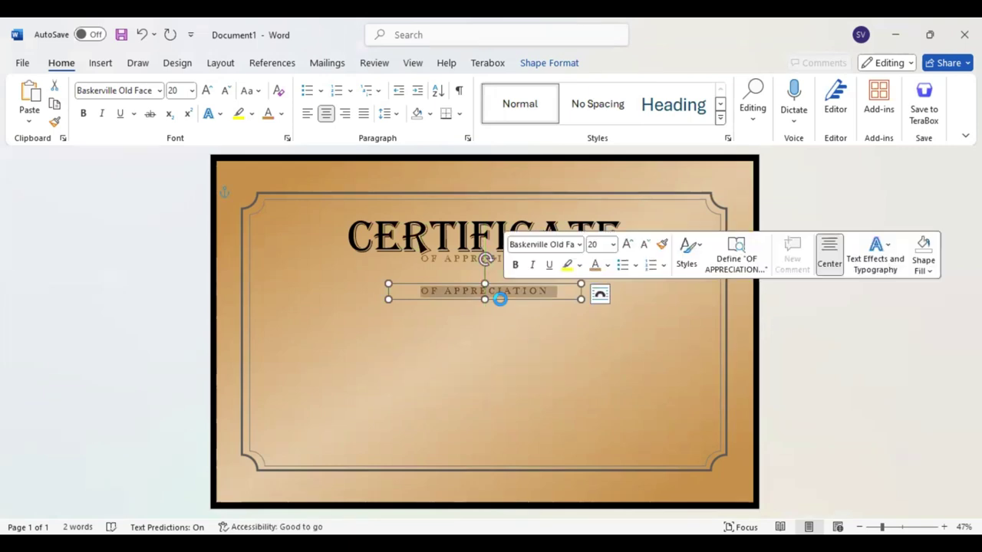
pyautogui.write('THe')
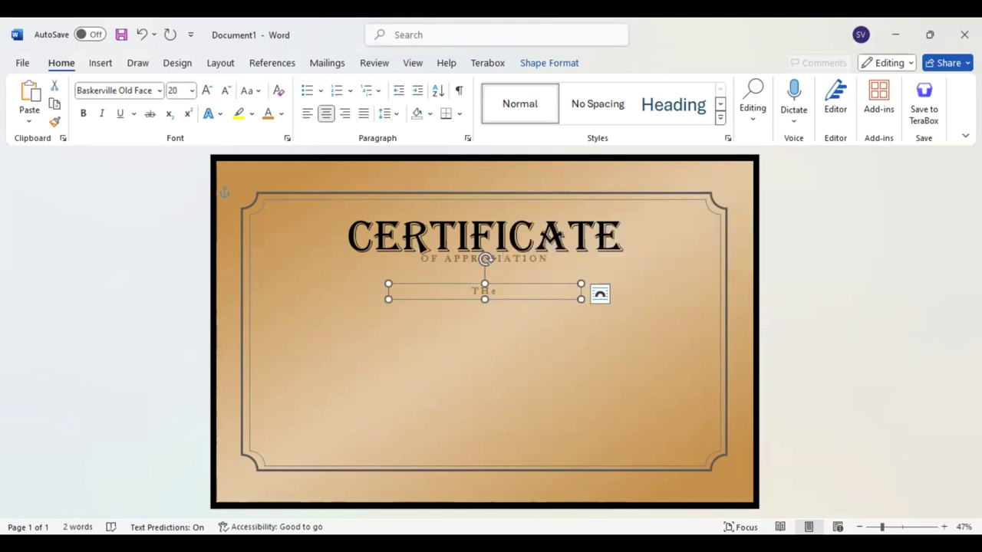
pyautogui.press('BackSpace')
pyautogui.write('e Fi')
pyautogui.press('BackSpace')
pyautogui.write('ollowing A')
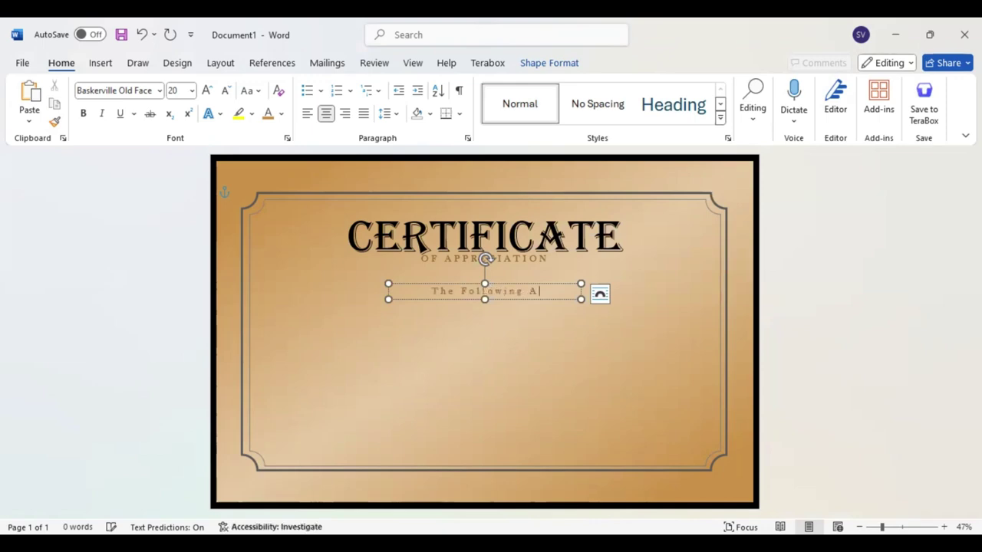
pyautogui.write('wards')
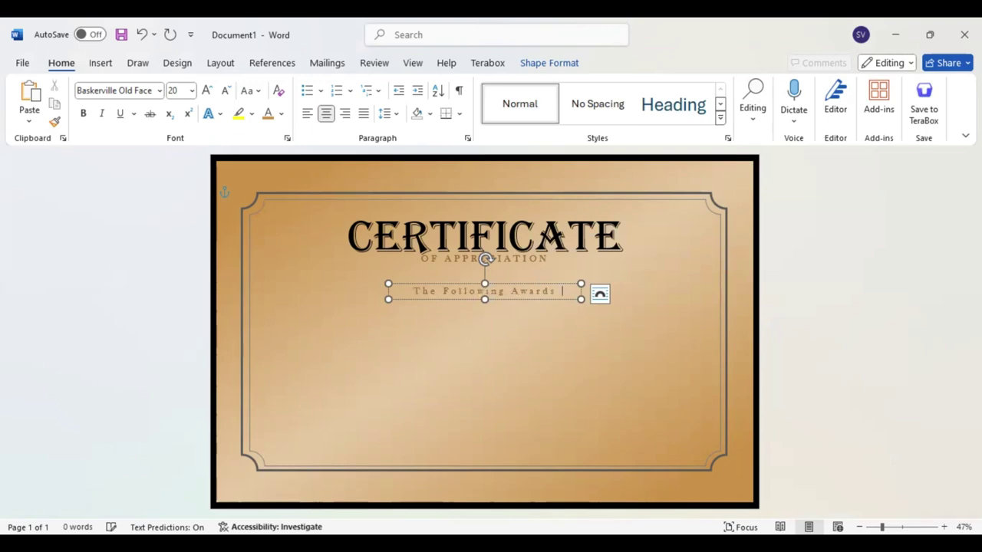
pyautogui.write(' Are')
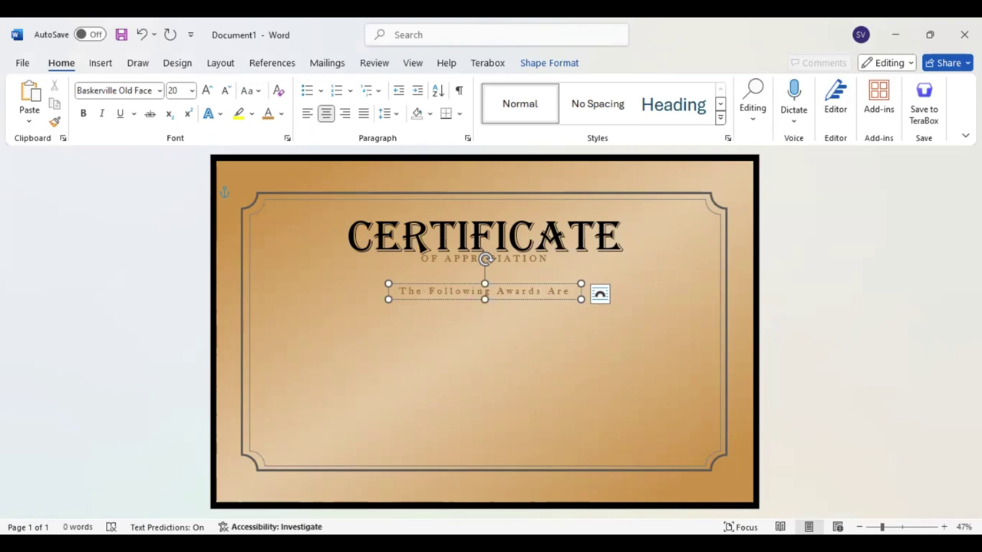
pyautogui.write('Given To')
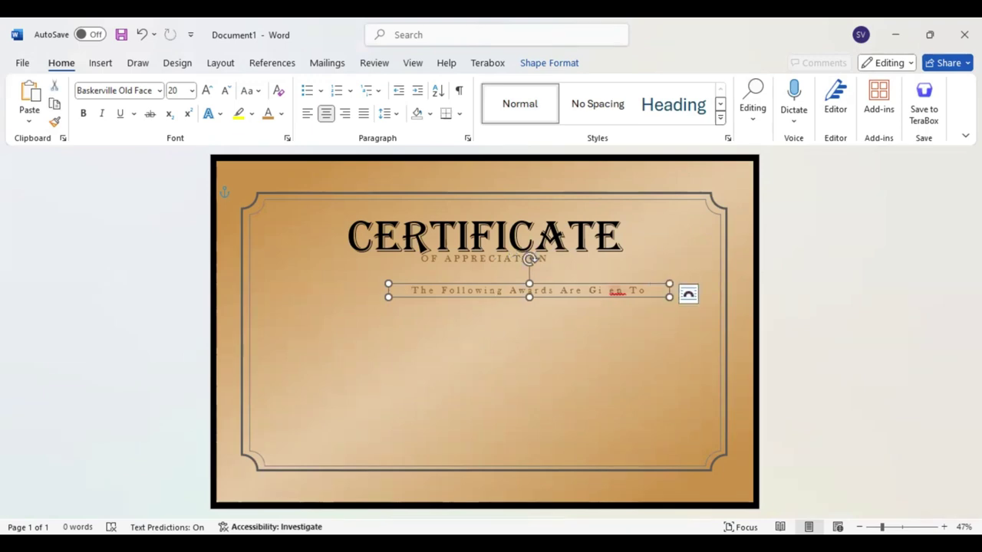
# Step: Correct the misspelled word to 'Given' from the spelling suggestions
pyautogui.click(617, 290)
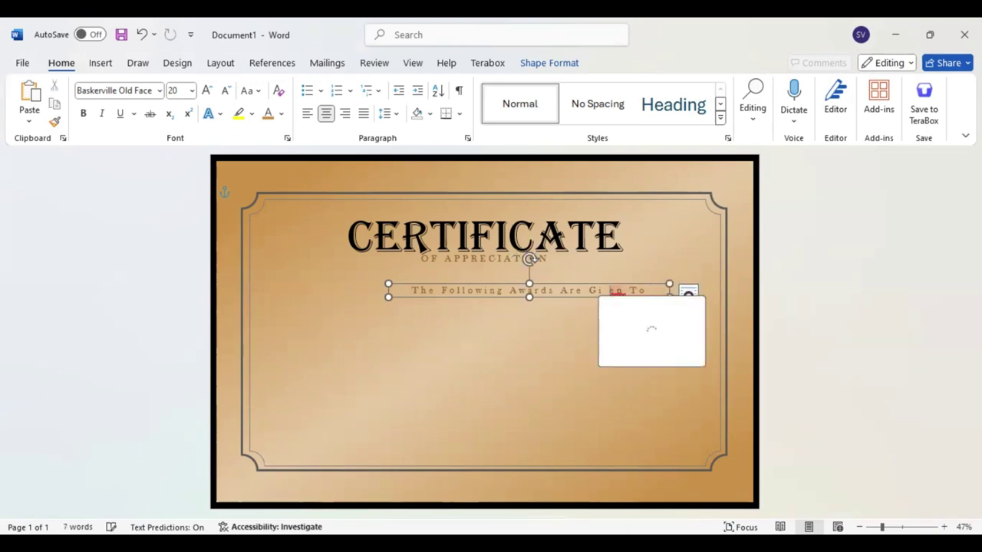
pyautogui.click(637, 311)
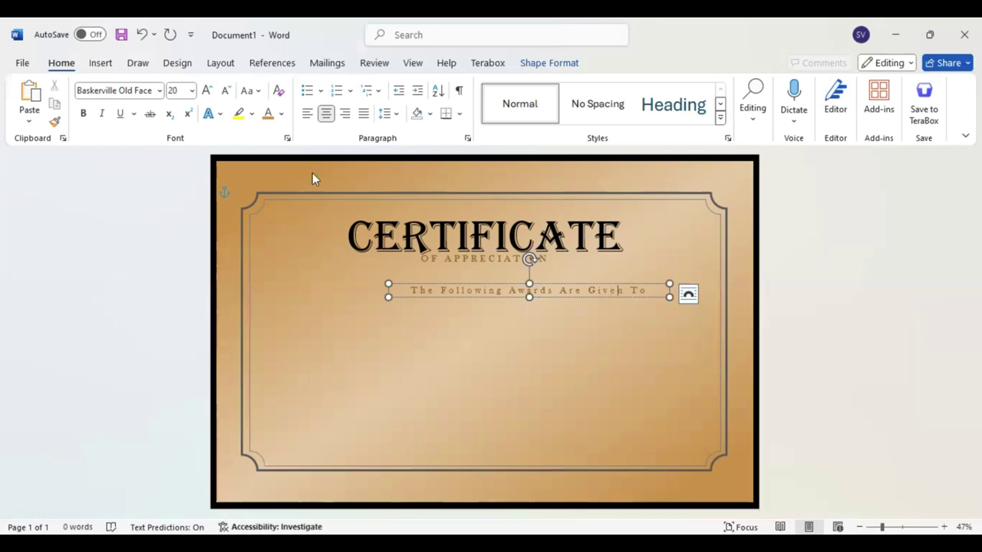
pyautogui.hotkey('ctrl', 'a')
pyautogui.click(249, 90)
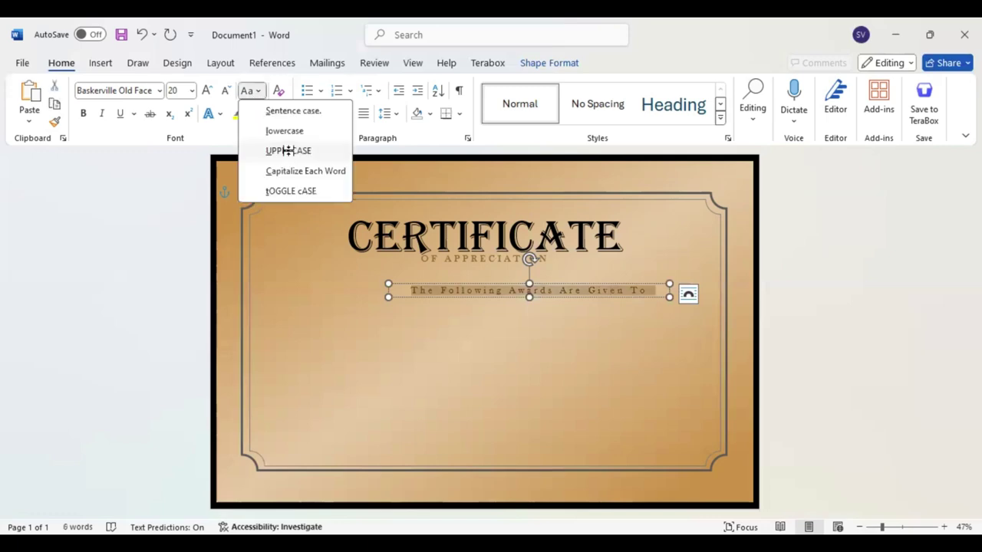
# Step: Make the awards line UPPERCASE at 14 pt and narrow its box to fit
pyautogui.click(285, 150)
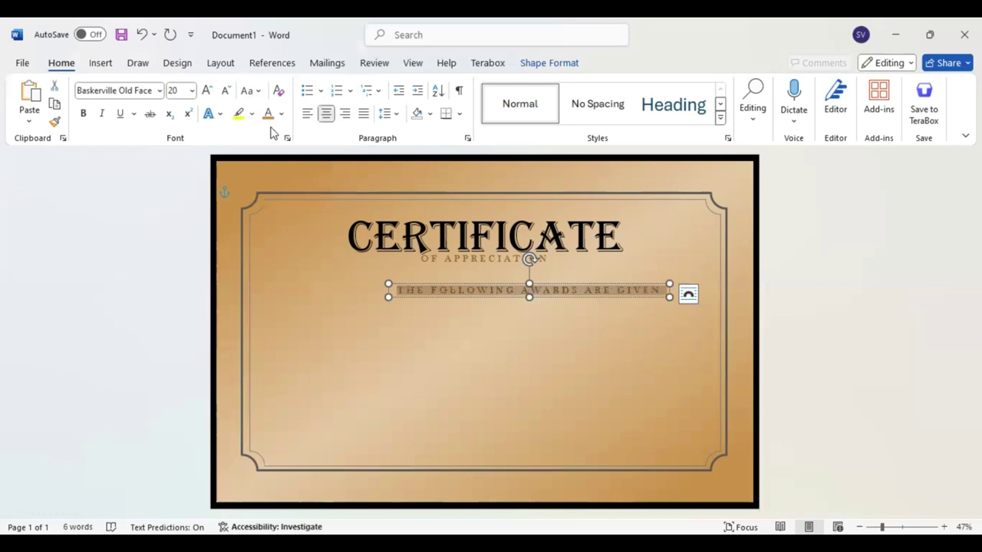
pyautogui.click(226, 90)
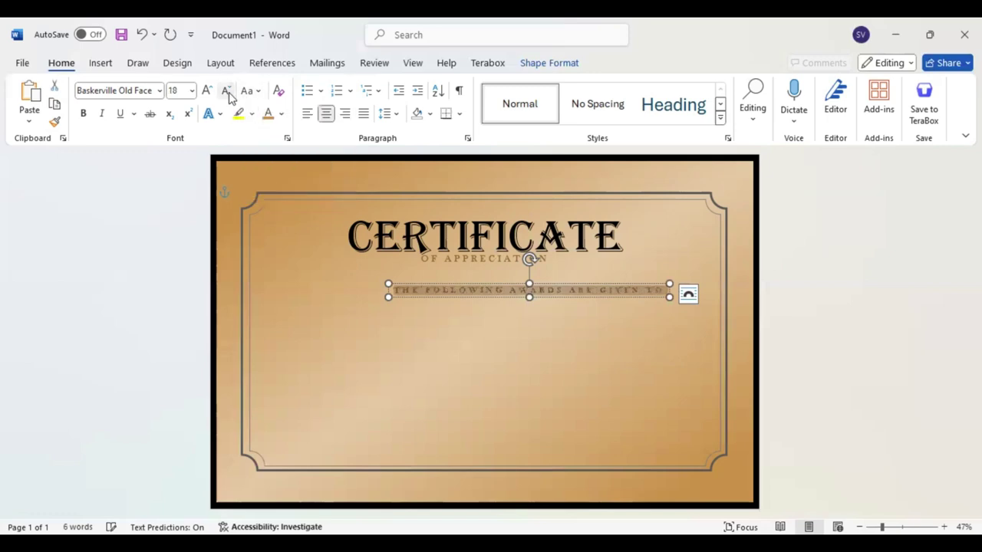
pyautogui.click(226, 90)
pyautogui.click(226, 91)
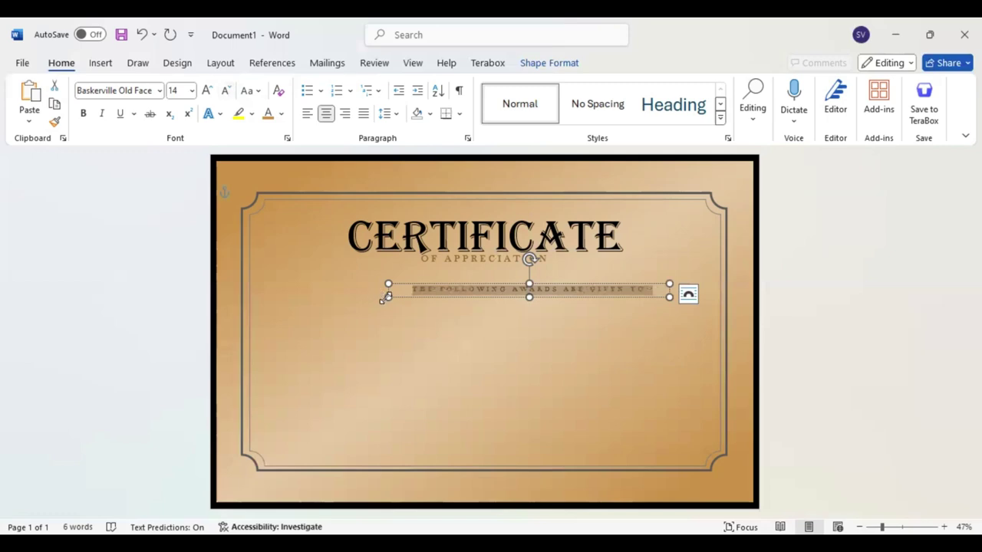
pyautogui.moveTo(384, 298); pyautogui.dragTo(408, 295)
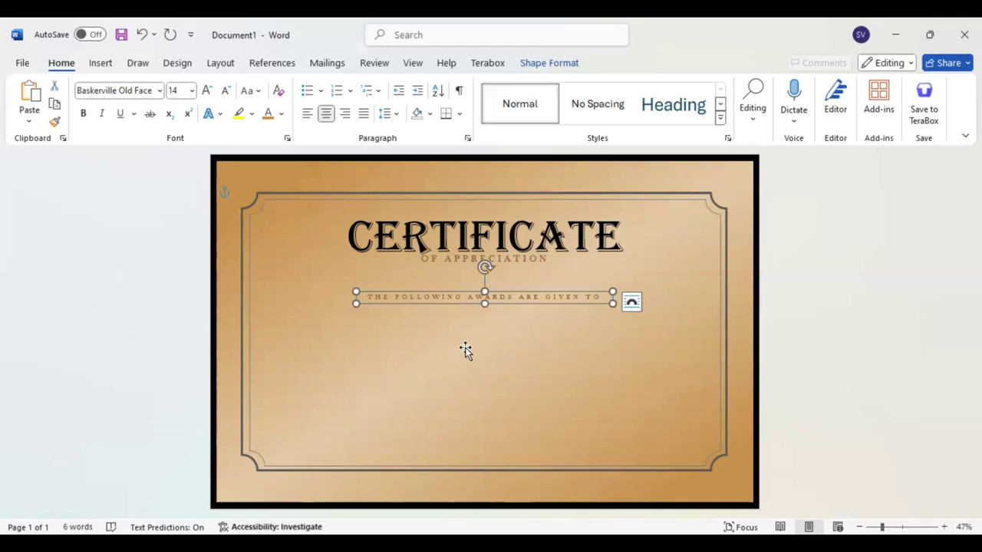
pyautogui.hotkey('shift', 'Tab')
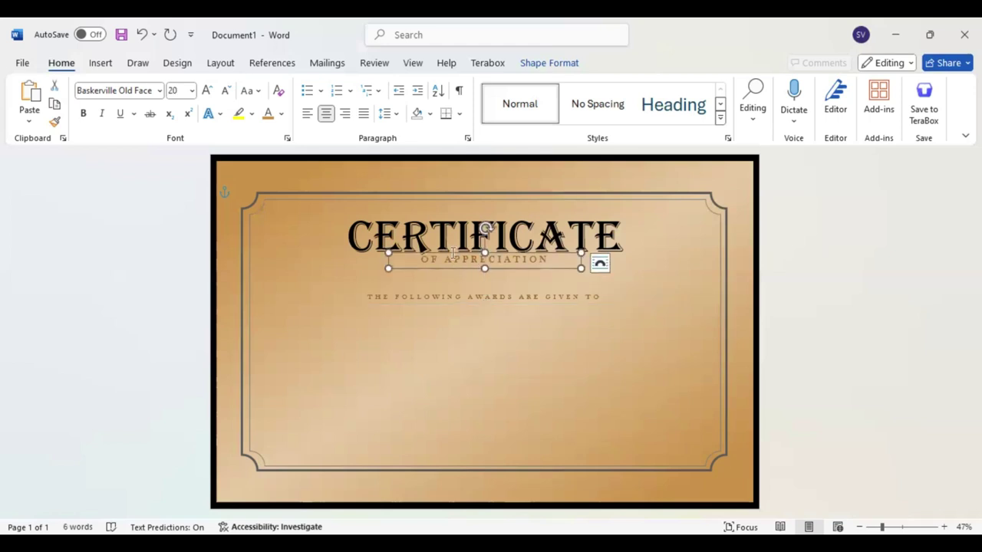
# Step: Copy the CERTIFICATE box lower on the page and change its text to NAME SURNAME
pyautogui.click(447, 200)
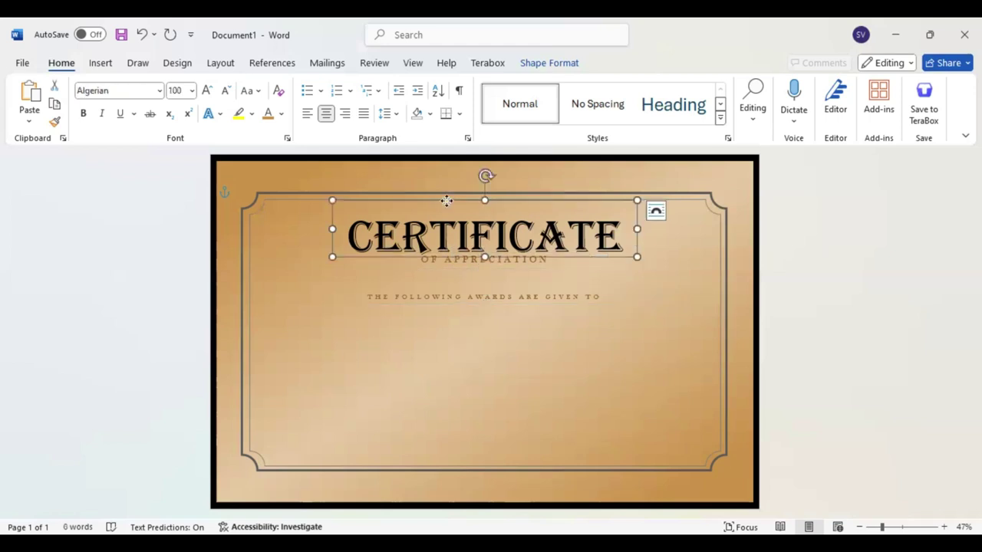
pyautogui.moveTo(447, 200); pyautogui.dragTo(452, 205)
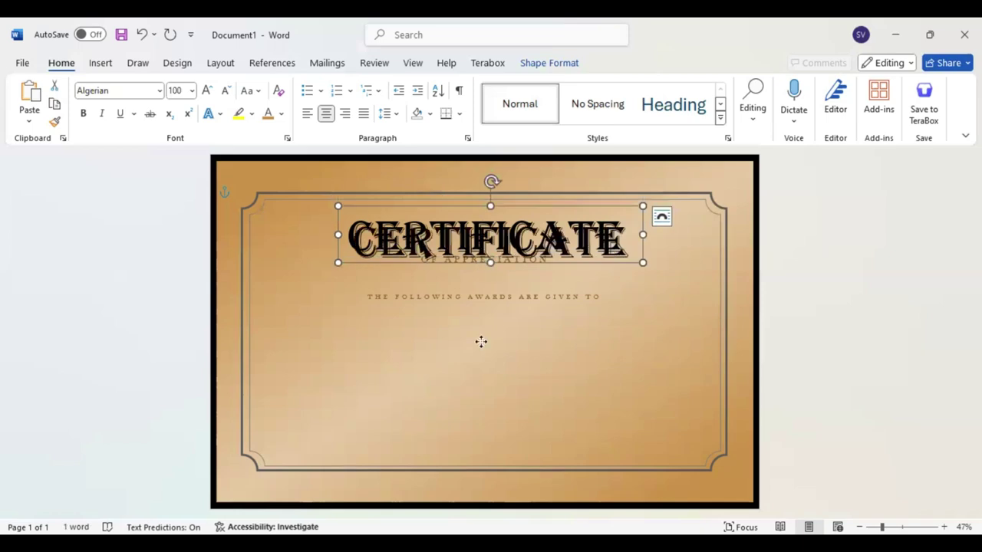
pyautogui.moveTo(481, 264); pyautogui.dragTo(480, 350)
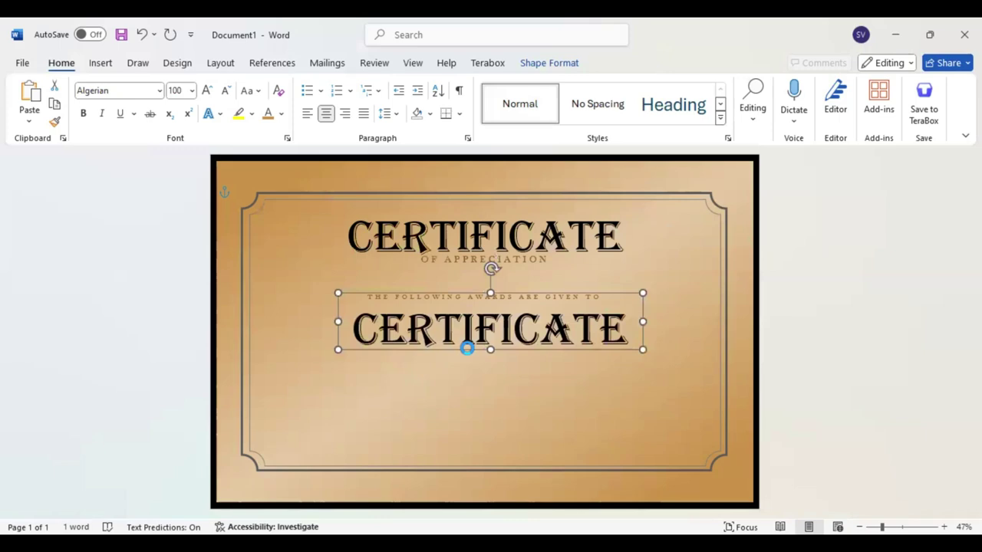
pyautogui.doubleClick(467, 348)
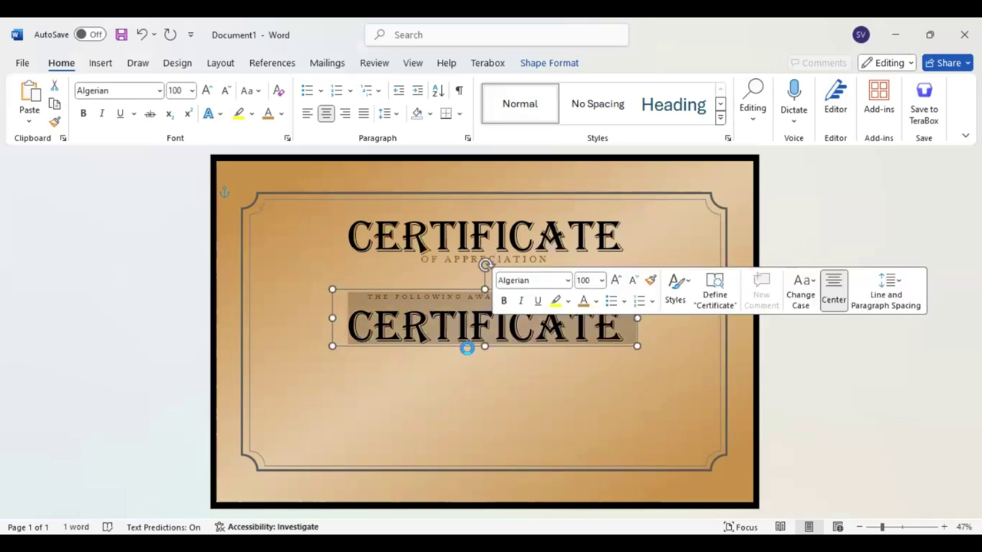
pyautogui.write('NAME')
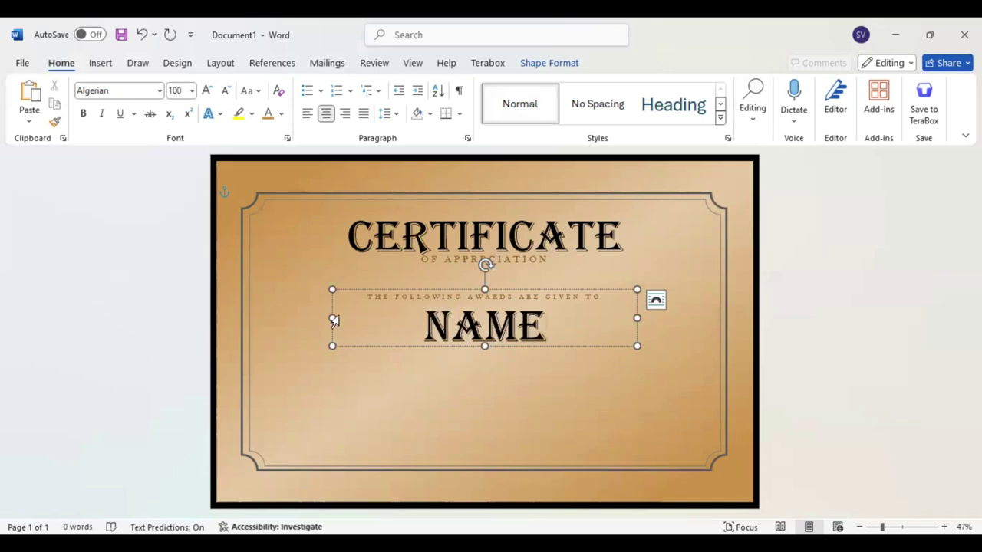
pyautogui.write(' SURNAME')
pyautogui.press('Escape')
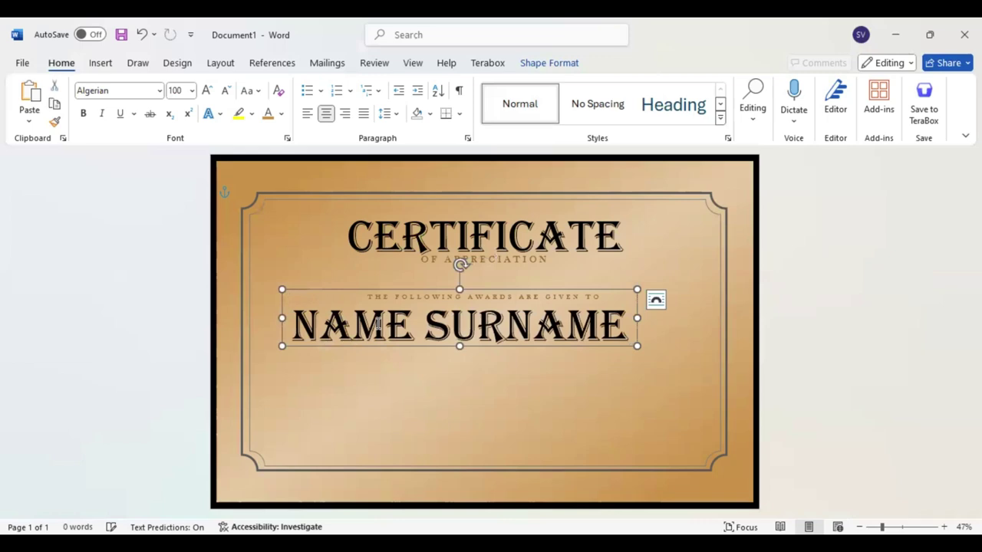
# Step: Set the name text to Edwardian Script ITC at size 130
pyautogui.tripleClick(377, 323)
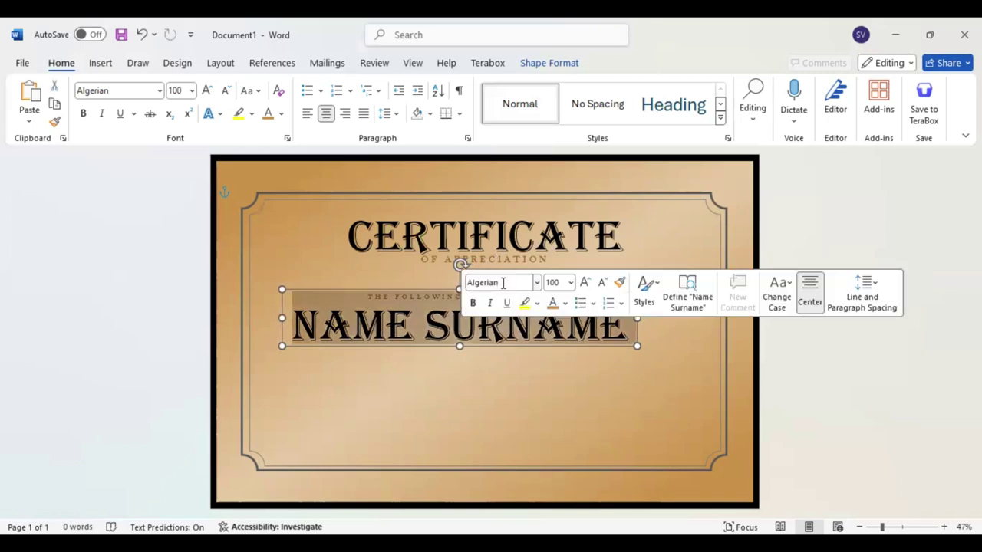
pyautogui.click(503, 282)
pyautogui.write('Edward')
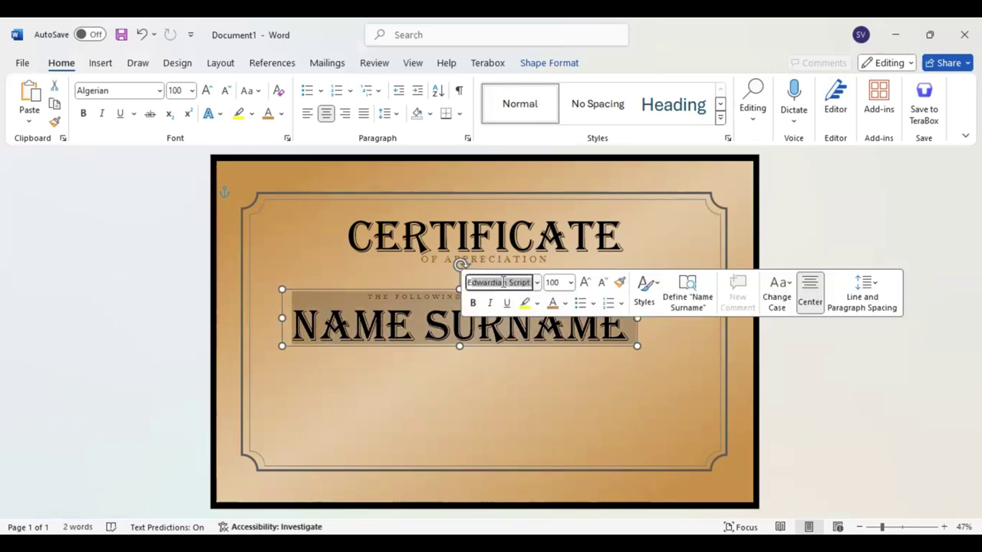
pyautogui.press('Return')
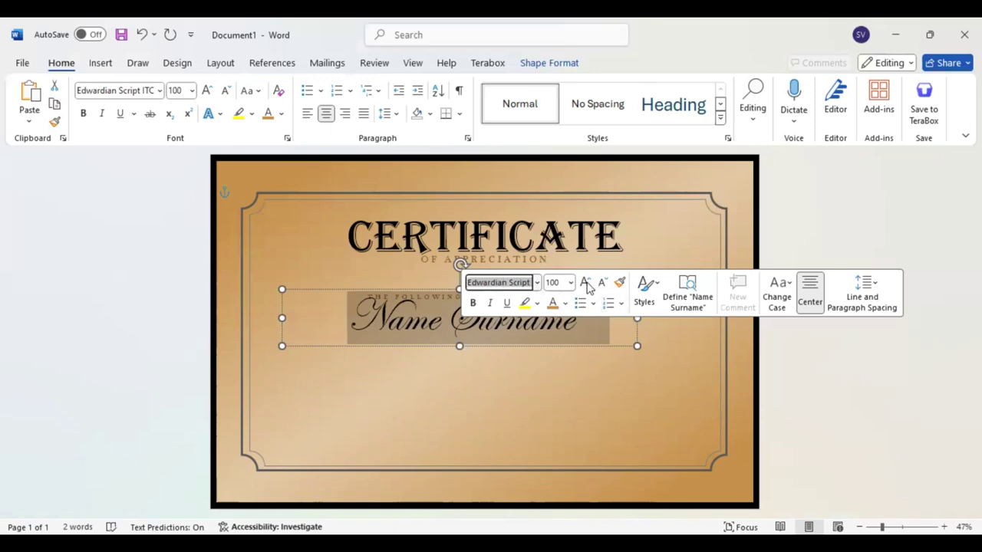
pyautogui.click(585, 283)
pyautogui.click(586, 283)
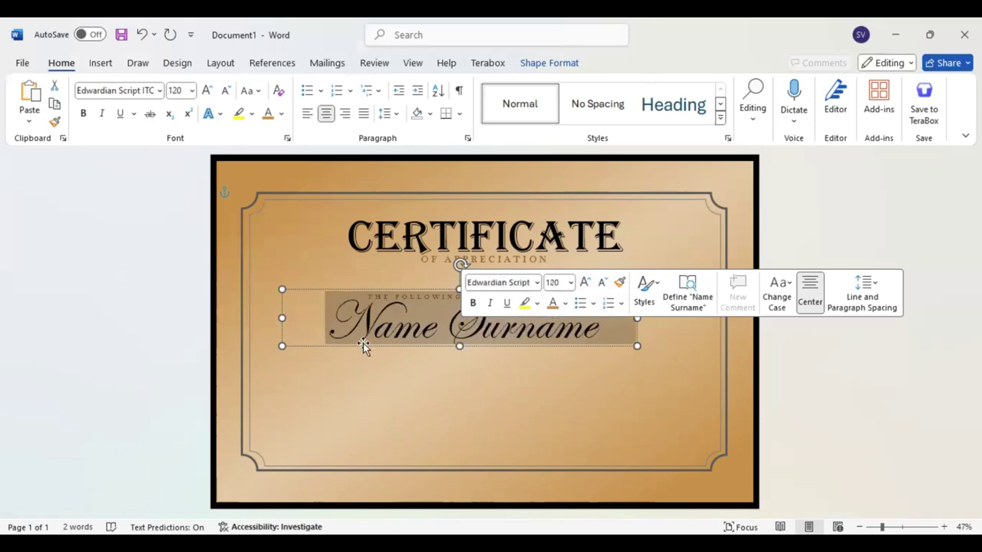
pyautogui.hotkey('ctrl', ']')
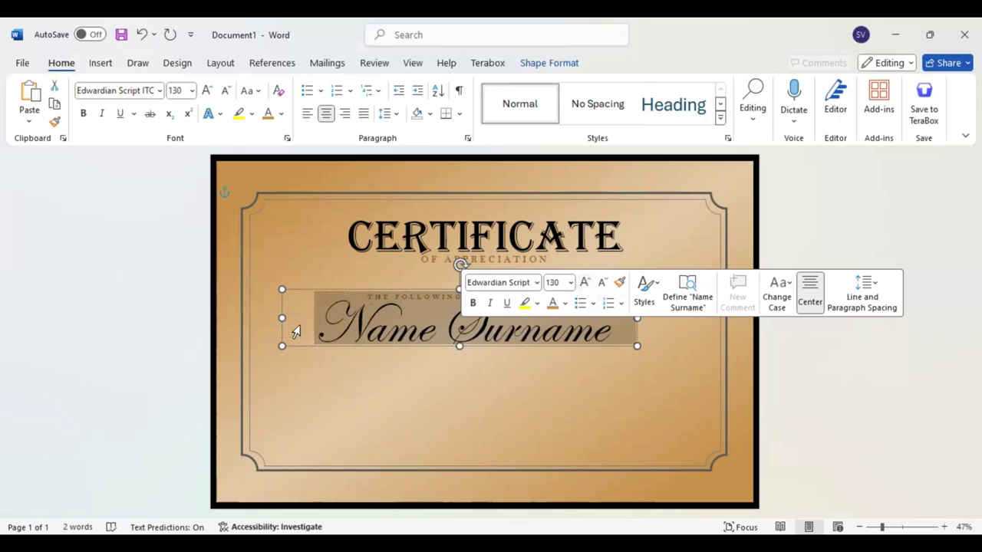
# Step: Nudge and narrow the name box, then centre the awards line on the page
pyautogui.click(296, 332)
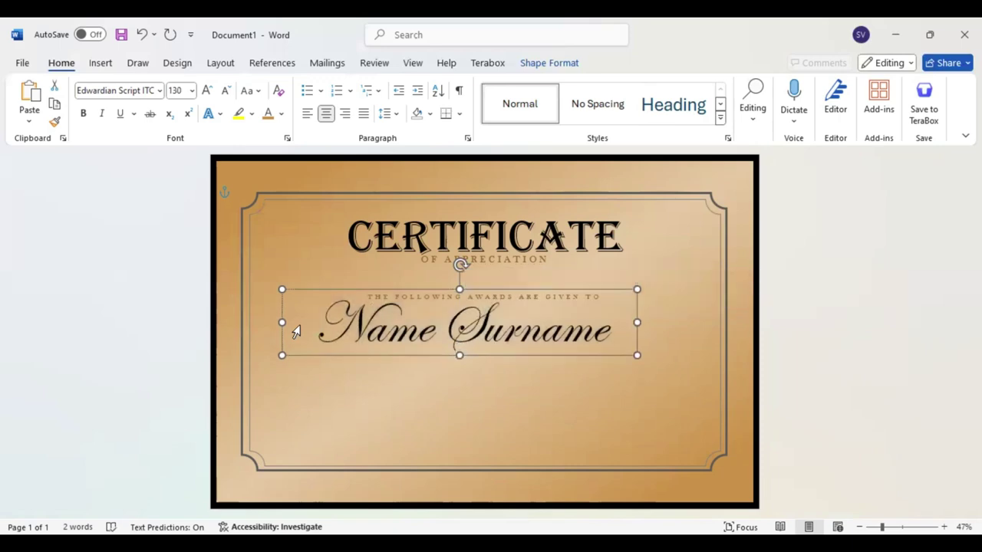
pyautogui.press('Right')
pyautogui.press('Right')
pyautogui.press('Right')
pyautogui.press('Down')
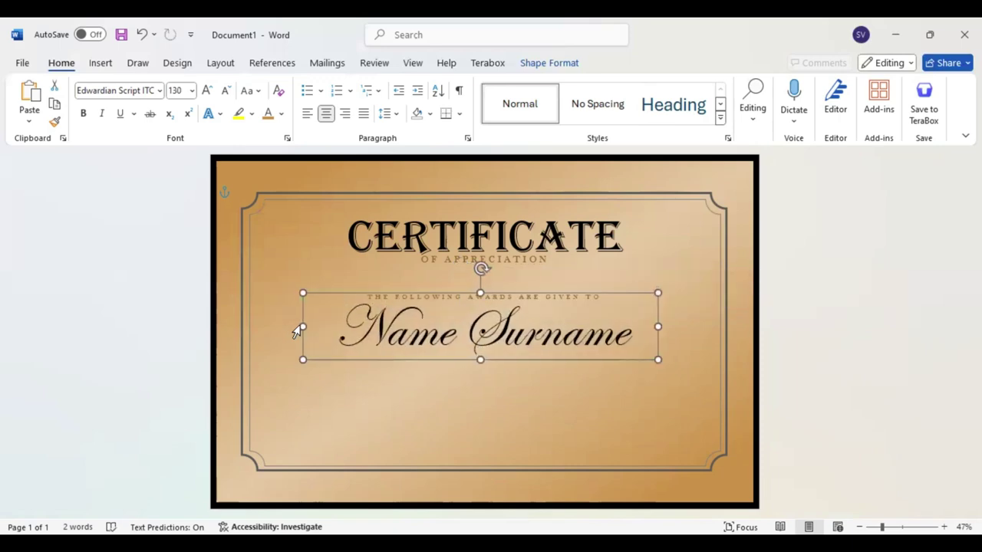
pyautogui.moveTo(309, 328)
pyautogui.mouseDown()
pyautogui.moveTo(350, 330)
pyautogui.moveTo(361, 341)
pyautogui.mouseUp()
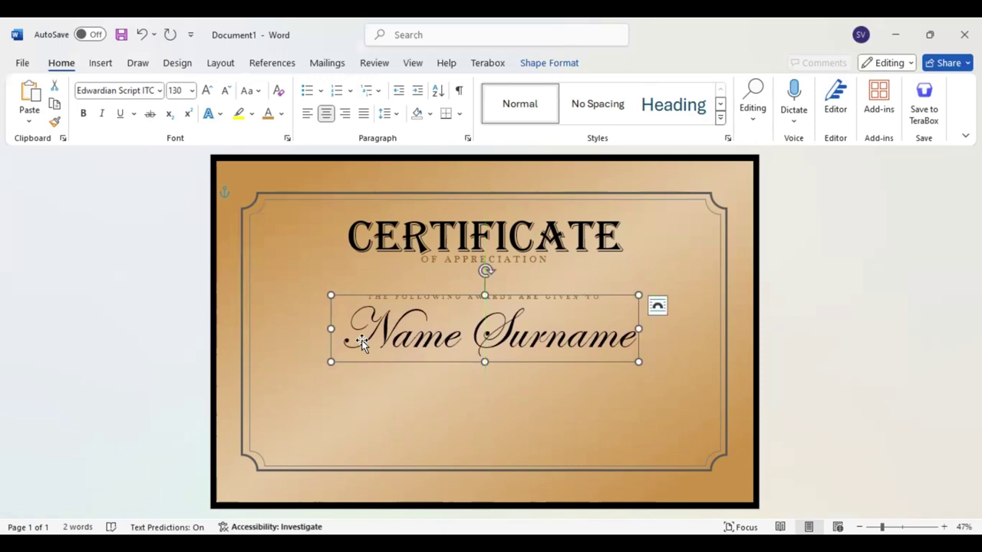
pyautogui.click(550, 296)
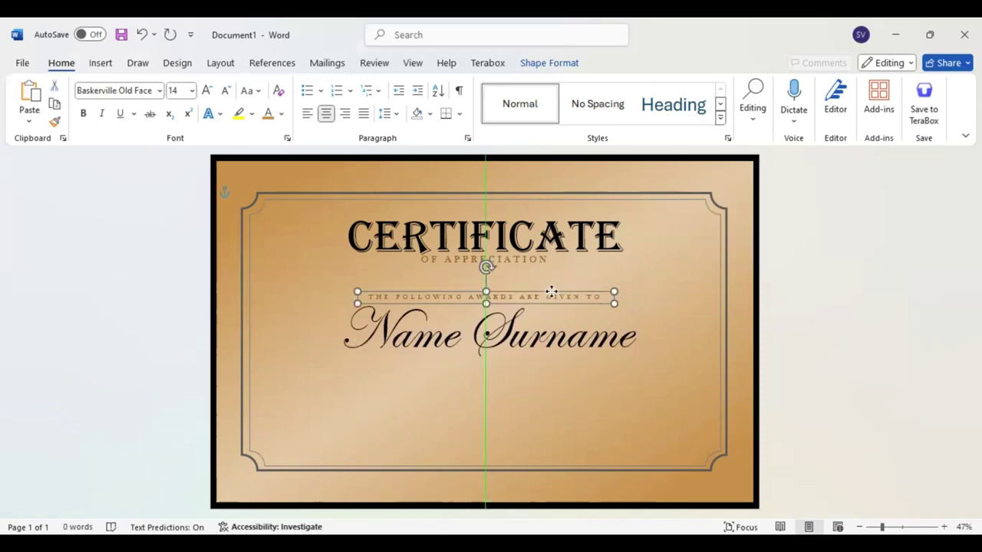
pyautogui.moveTo(550, 296); pyautogui.dragTo(550, 296)
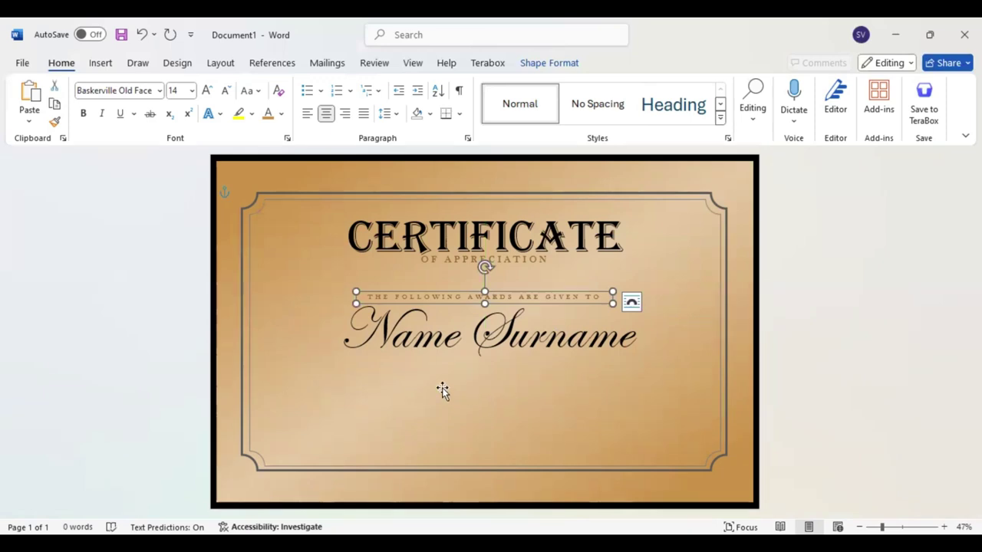
# Step: Draw a text box below the name and generate three lorem ipsum paragraphs in it
pyautogui.click(105, 67)
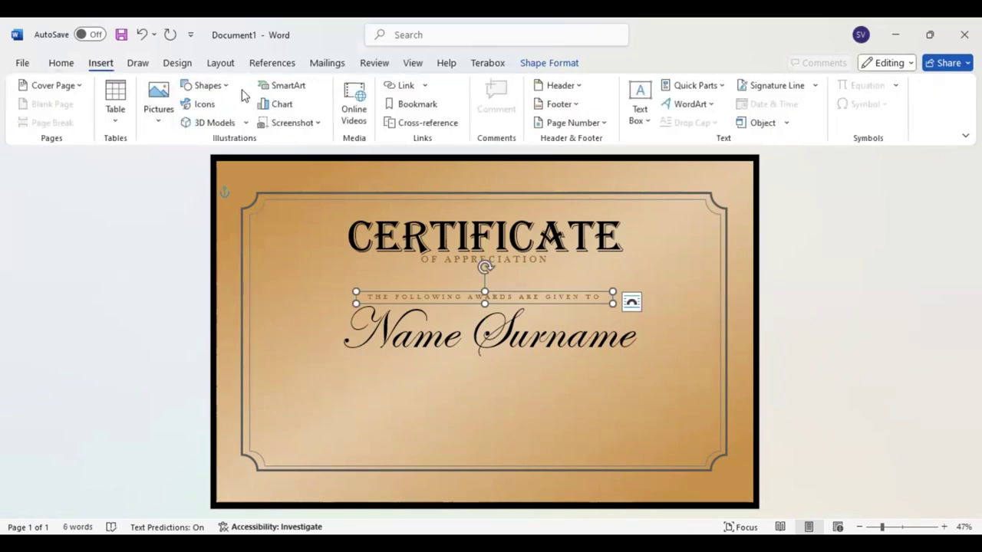
pyautogui.click(207, 85)
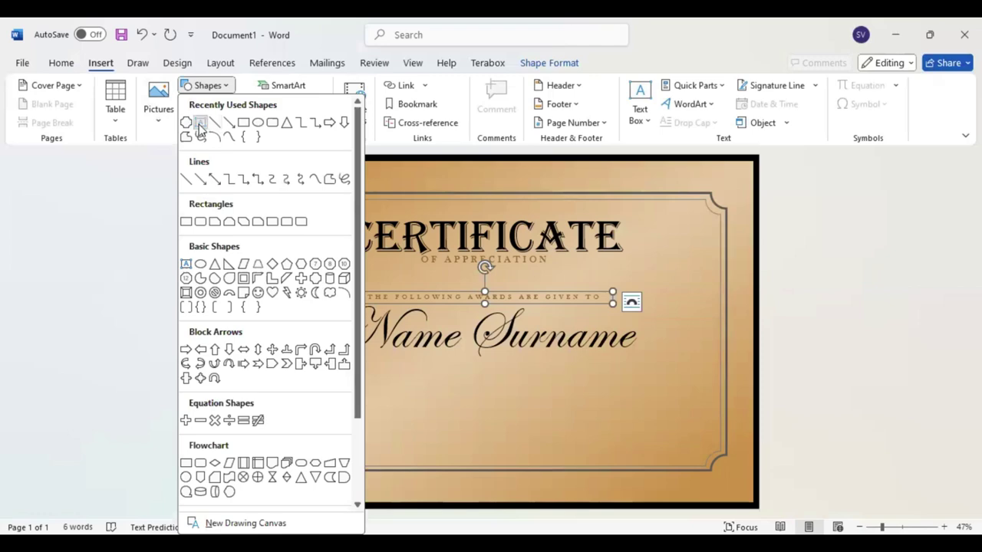
pyautogui.click(200, 124)
pyautogui.moveTo(430, 367); pyautogui.dragTo(617, 414)
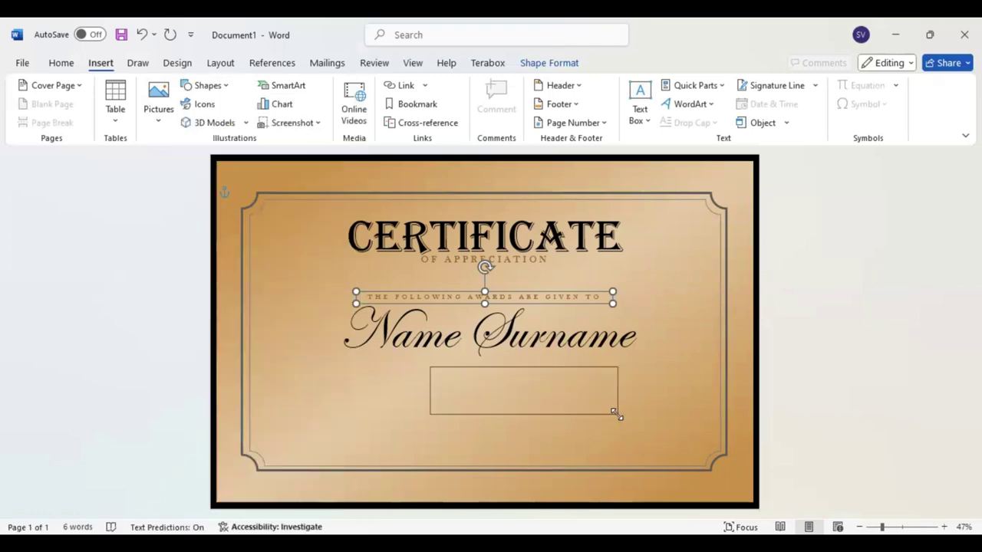
pyautogui.write('Name')
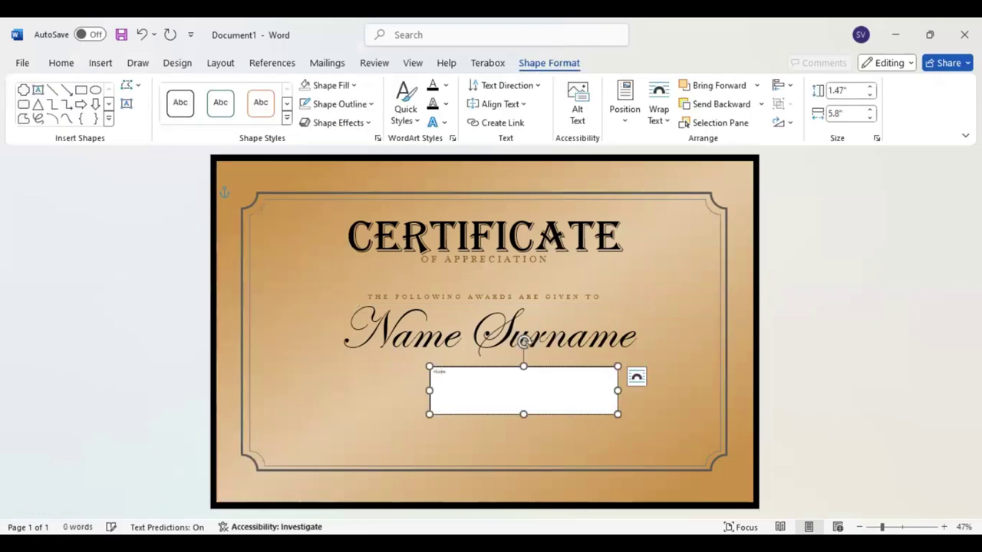
pyautogui.write('s:')
pyautogui.press('Return')
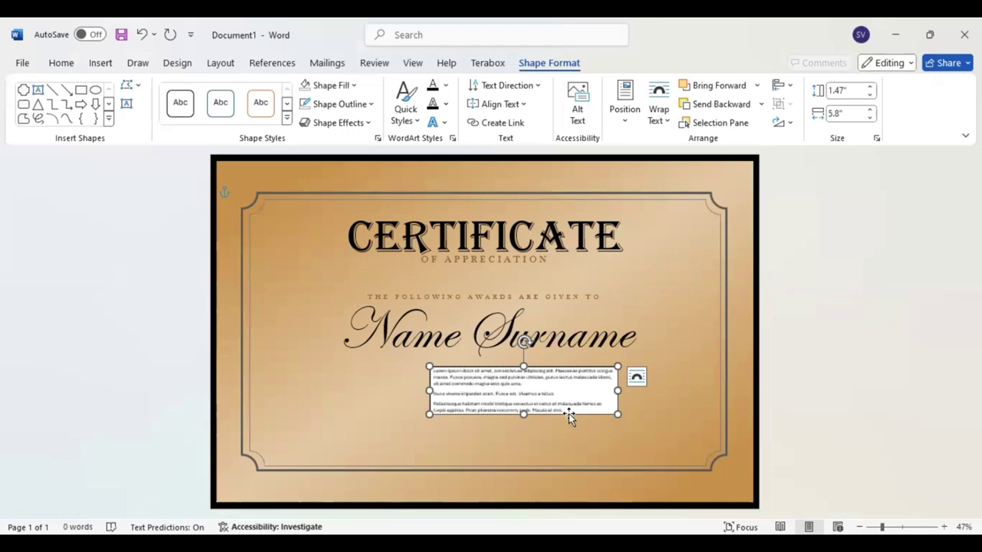
pyautogui.moveTo(563, 411); pyautogui.dragTo(431, 371)
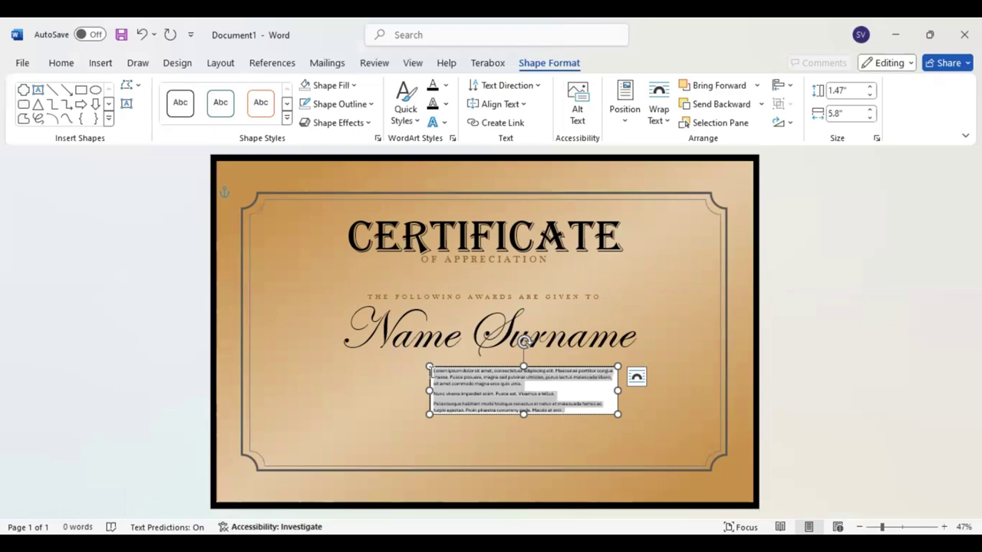
# Step: Make the body text centred, Baskerville Old Face, 18 pt, in the recent tan-brown colour
pyautogui.click(60, 63)
pyautogui.click(325, 112)
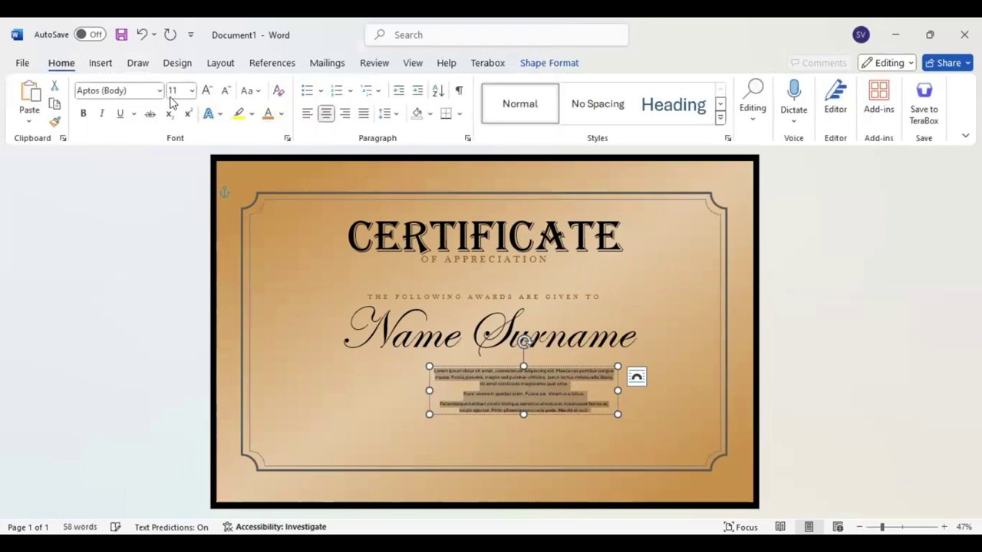
pyautogui.click(115, 91)
pyautogui.write('Baskerville Old Face')
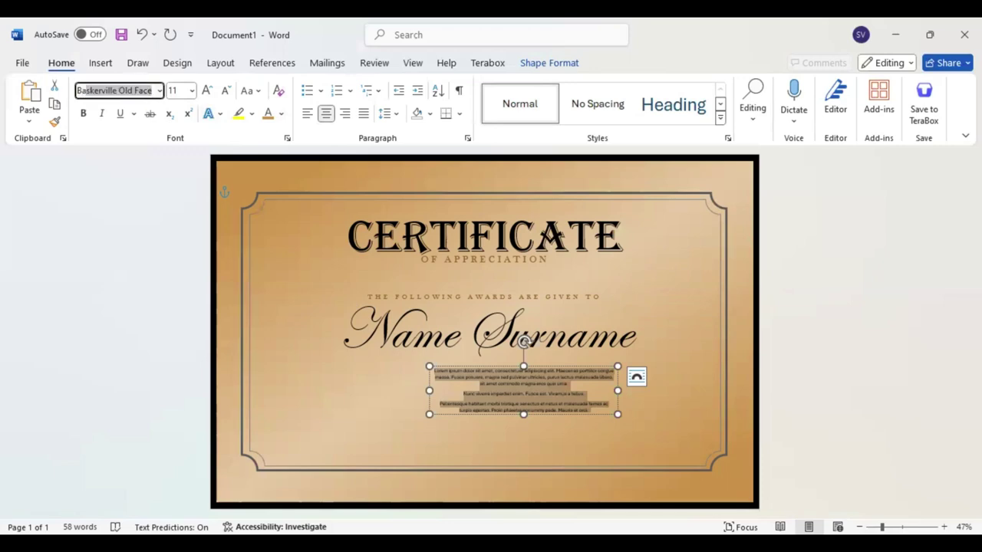
pyautogui.press('Return')
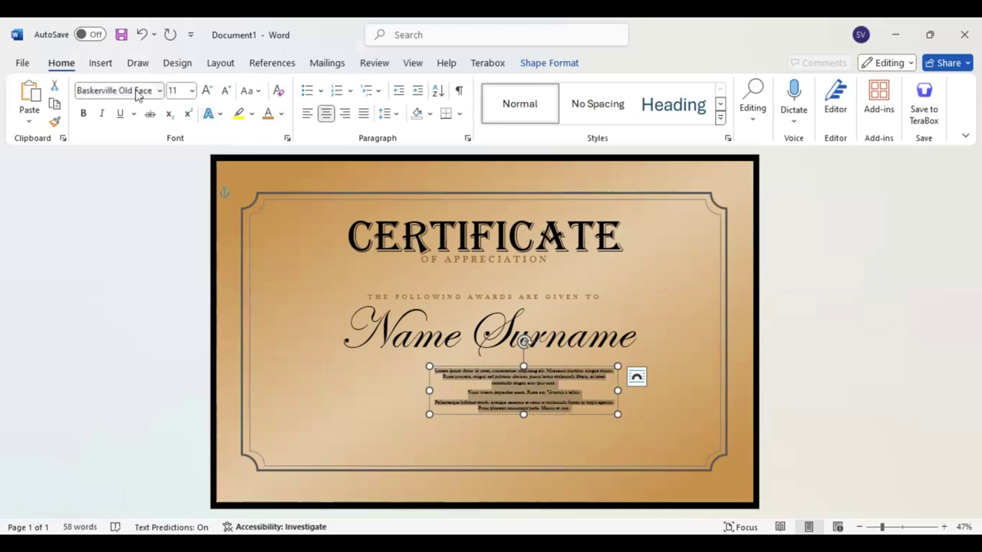
pyautogui.click(268, 113)
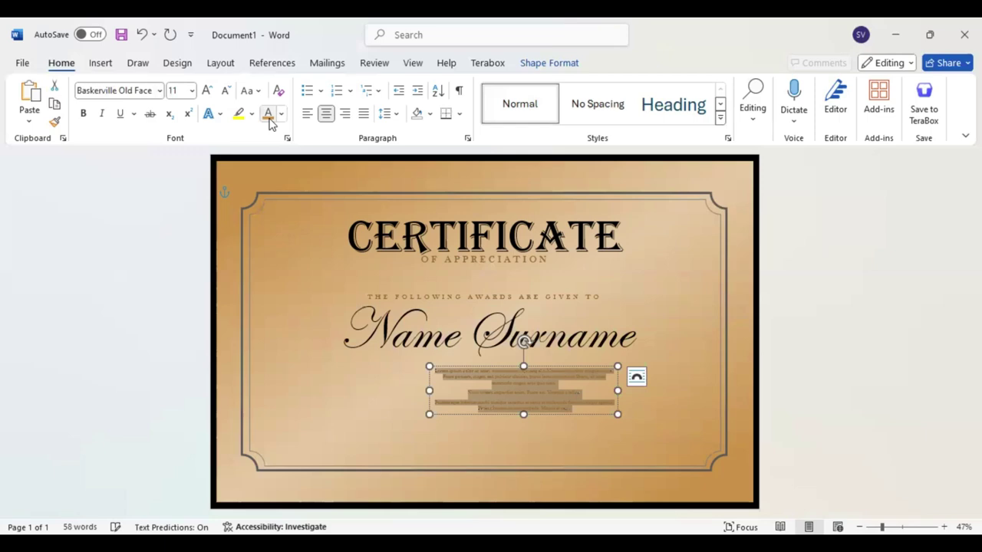
pyautogui.click(207, 91)
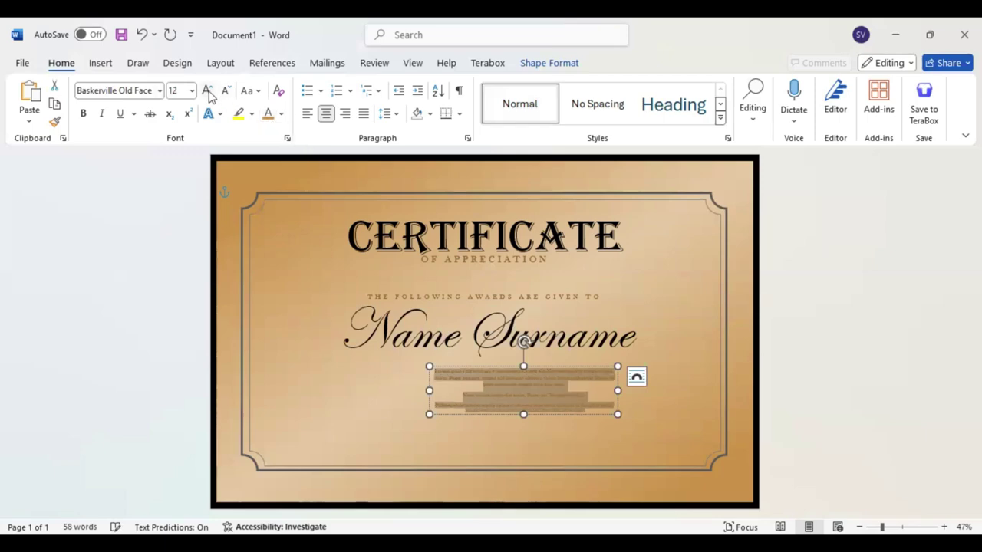
pyautogui.click(207, 90)
pyautogui.click(207, 90)
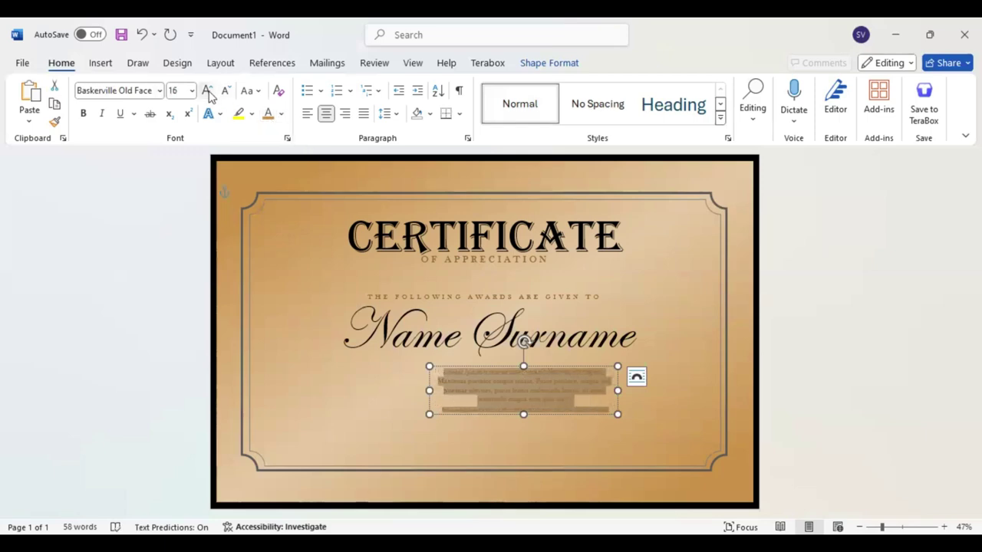
pyautogui.click(283, 115)
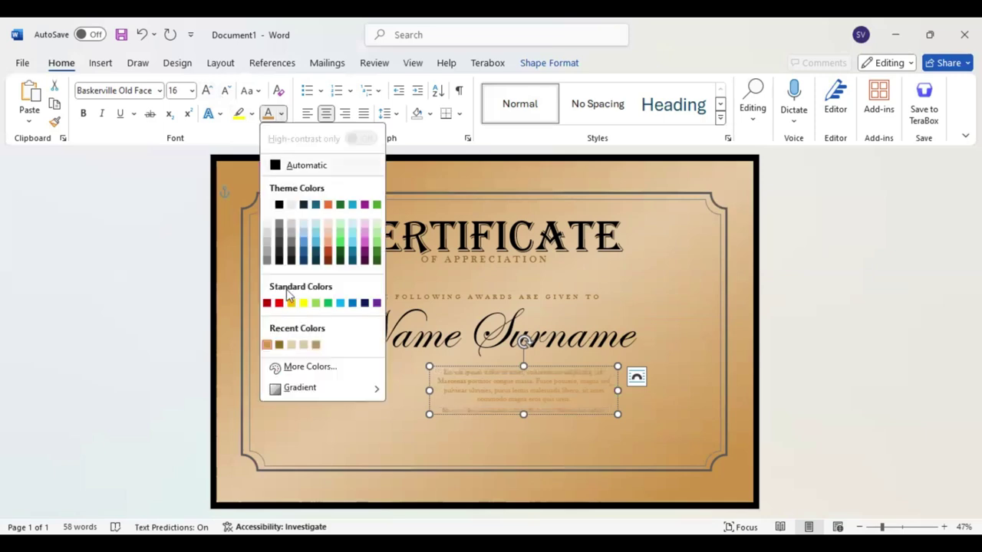
pyautogui.click(279, 345)
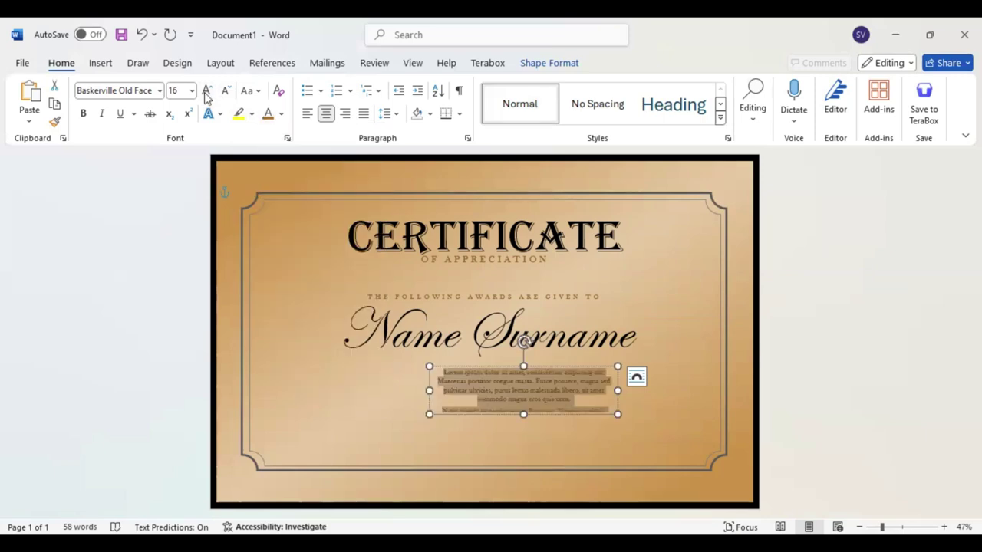
pyautogui.hotkey('ctrl', 'shift', '.')
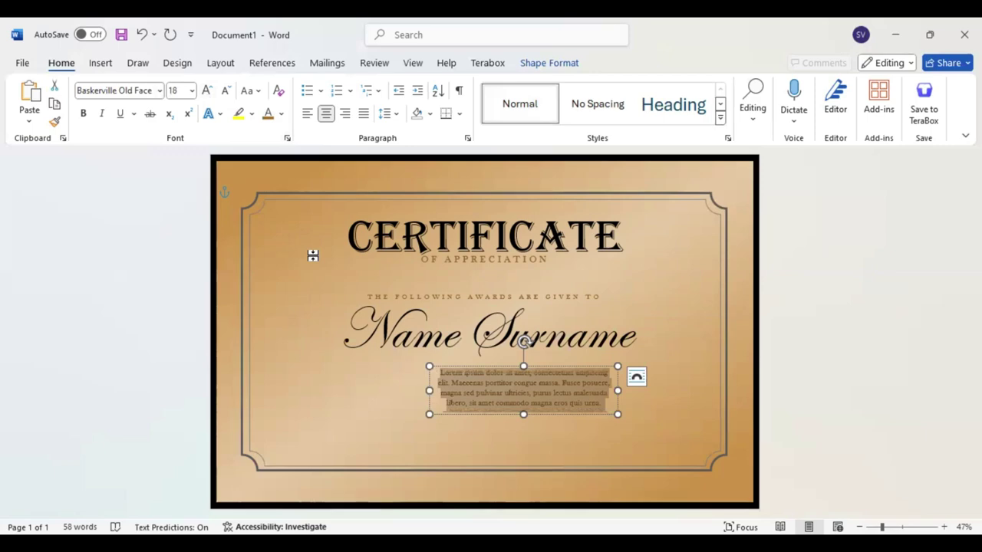
# Step: Widen the body text box to the left and centre it on the page
pyautogui.moveTo(429, 391); pyautogui.dragTo(338, 385)
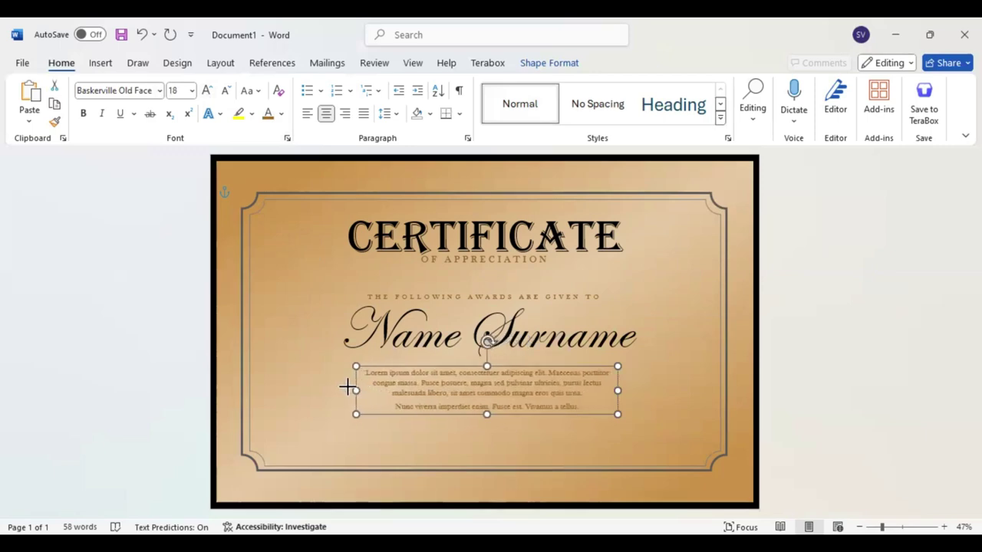
pyautogui.click(340, 387)
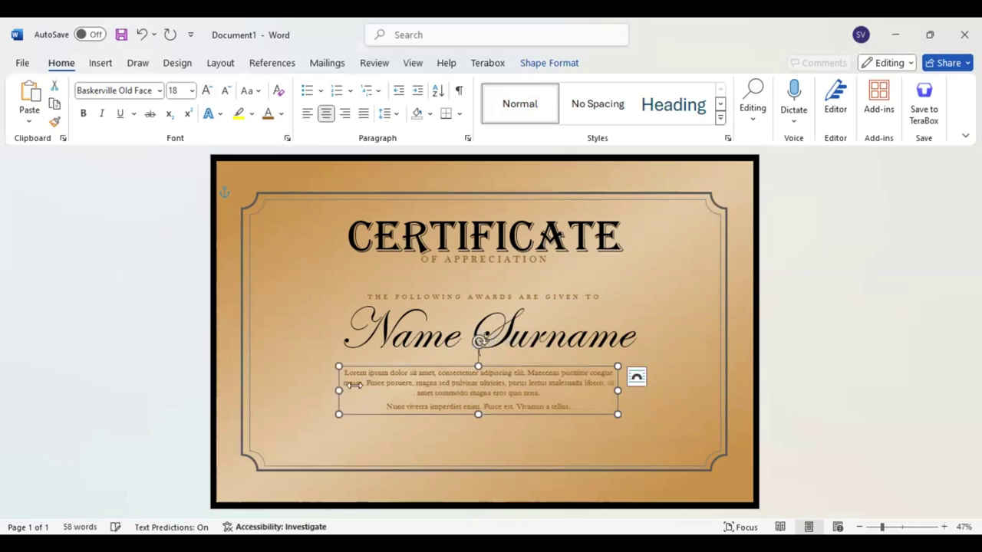
pyautogui.moveTo(347, 384); pyautogui.dragTo(355, 385)
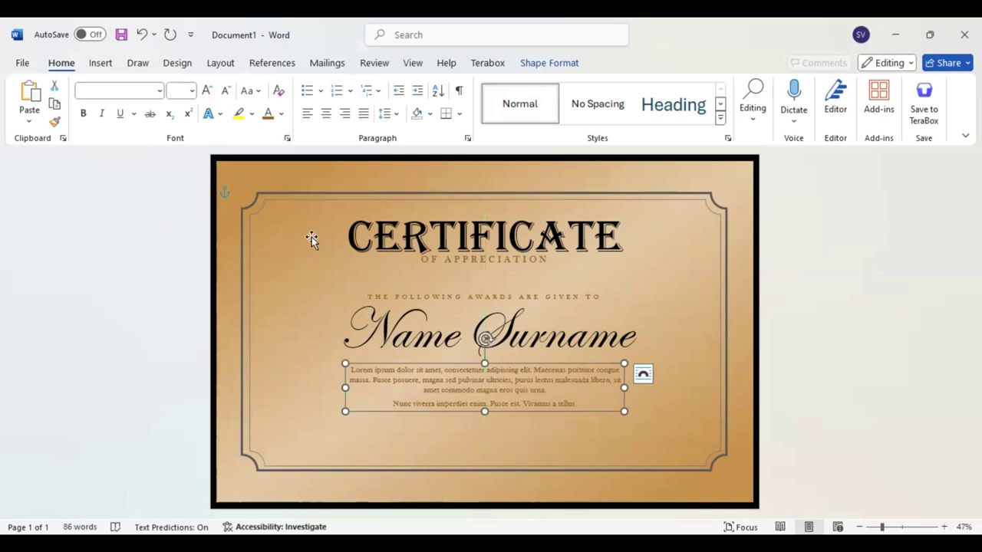
# Step: Draw a short brown signature line at the lower left below the body text
pyautogui.click(100, 62)
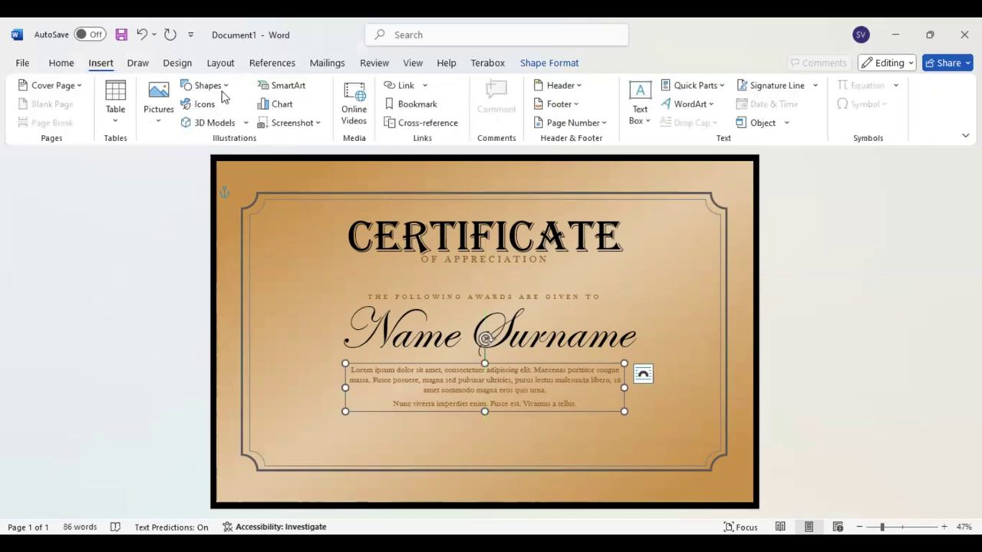
pyautogui.click(206, 85)
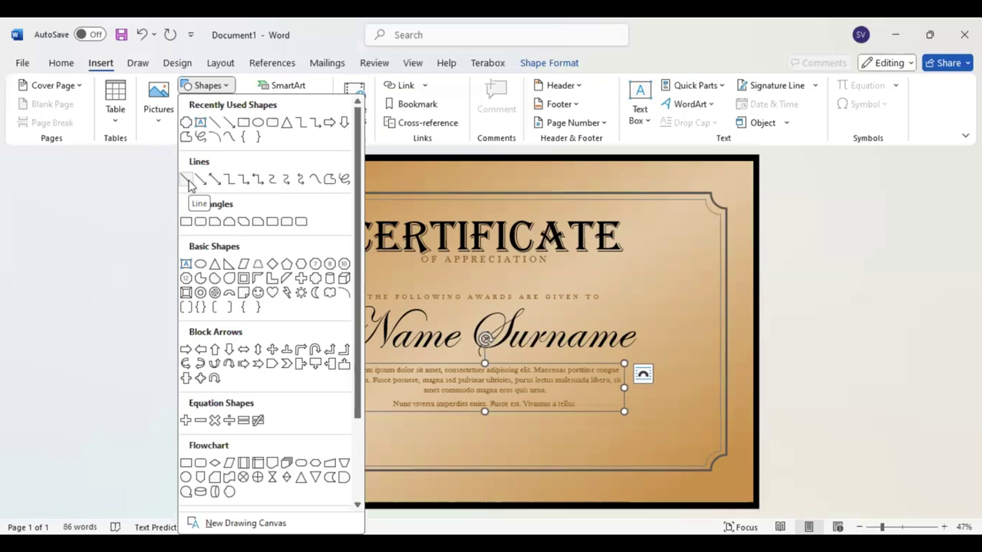
pyautogui.click(191, 184)
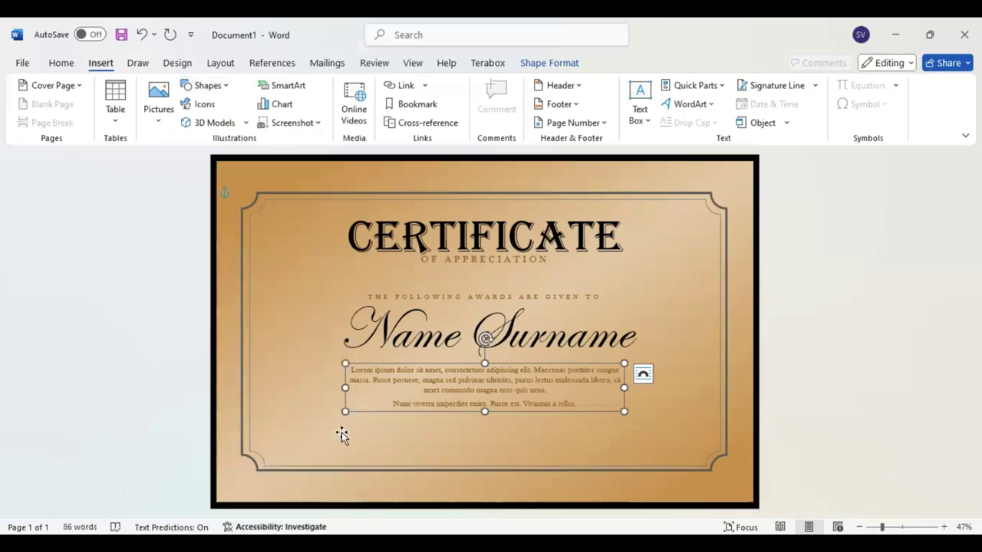
pyautogui.click(212, 90)
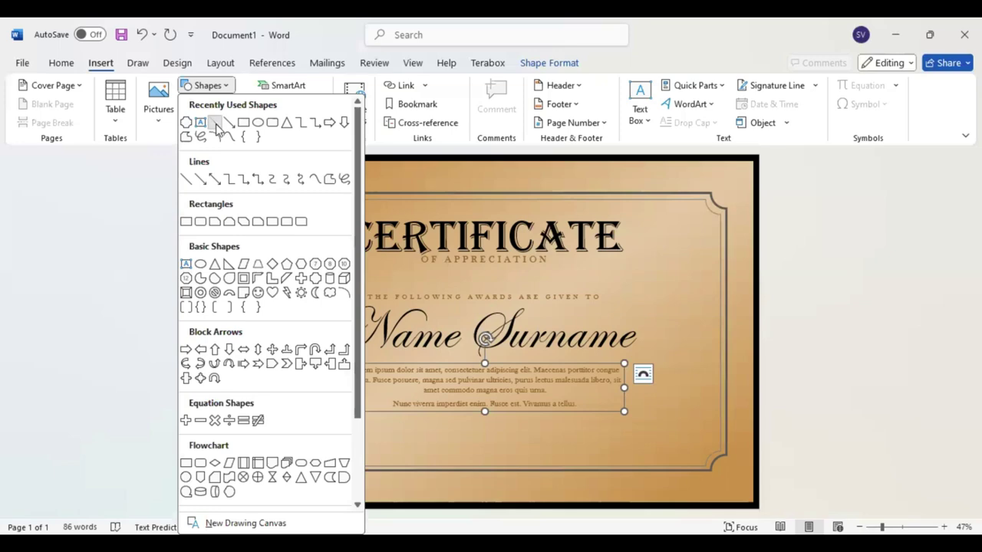
pyautogui.click(217, 124)
pyautogui.moveTo(345, 427); pyautogui.dragTo(436, 432)
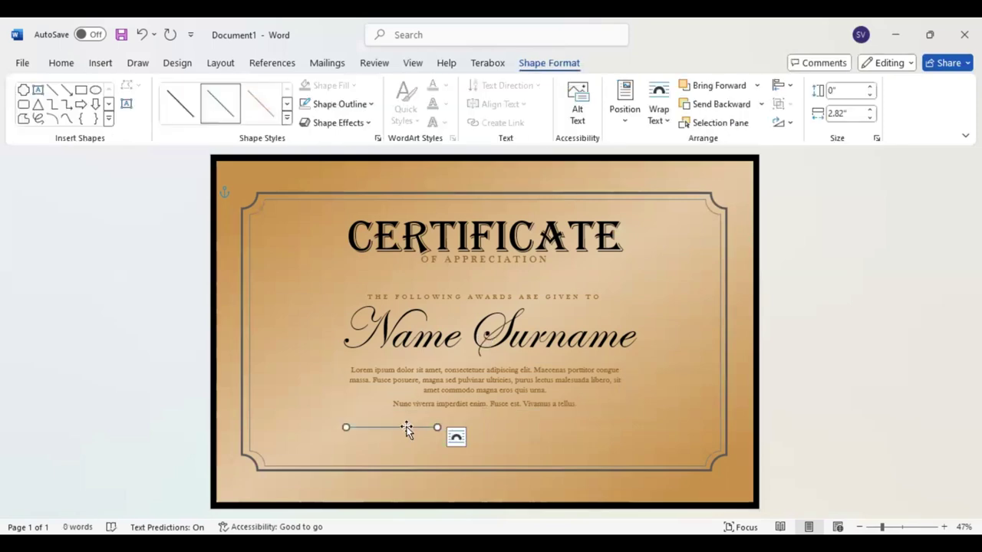
pyautogui.click(405, 432)
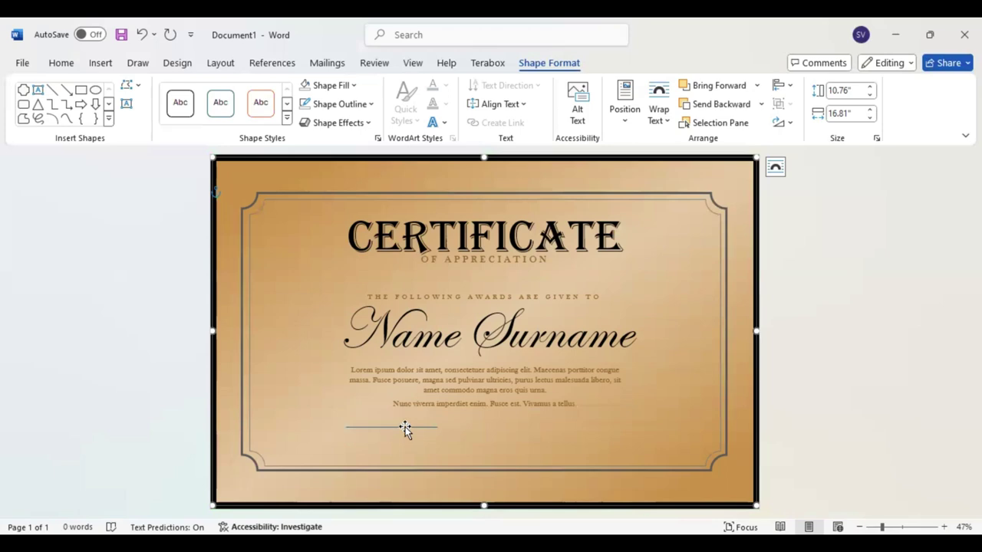
pyautogui.click(405, 427)
pyautogui.moveTo(405, 427)
pyautogui.mouseDown()
pyautogui.moveTo(403, 446)
pyautogui.moveTo(378, 443)
pyautogui.mouseUp()
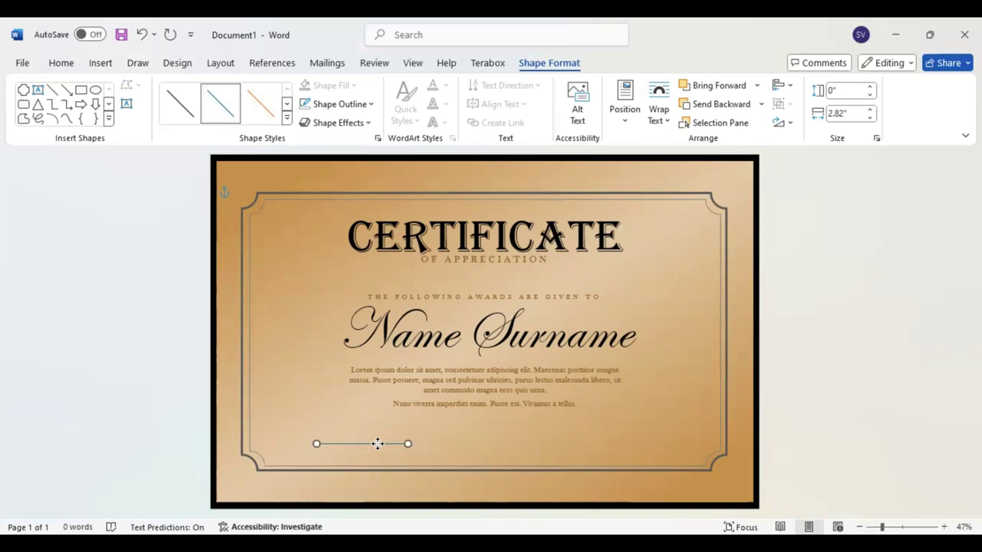
pyautogui.click(372, 105)
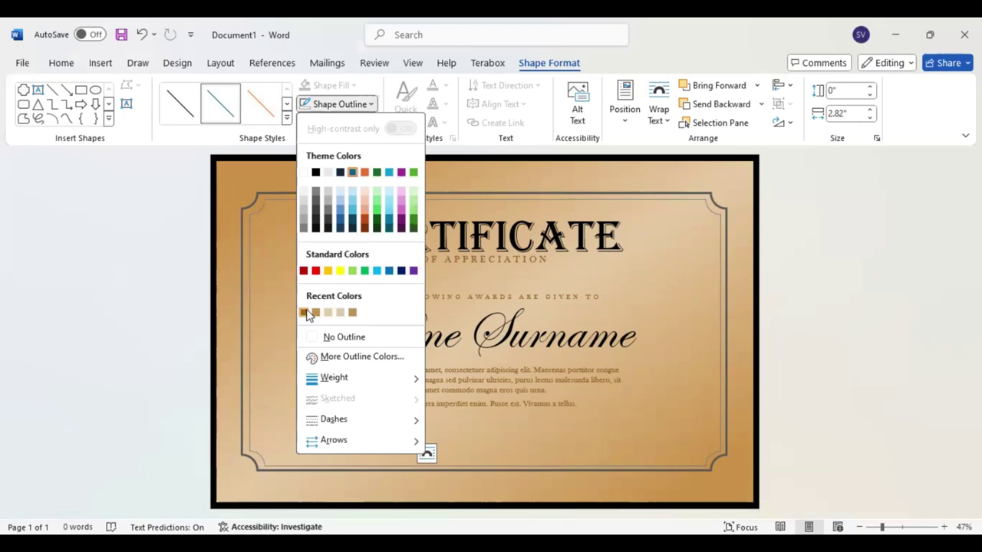
pyautogui.click(304, 313)
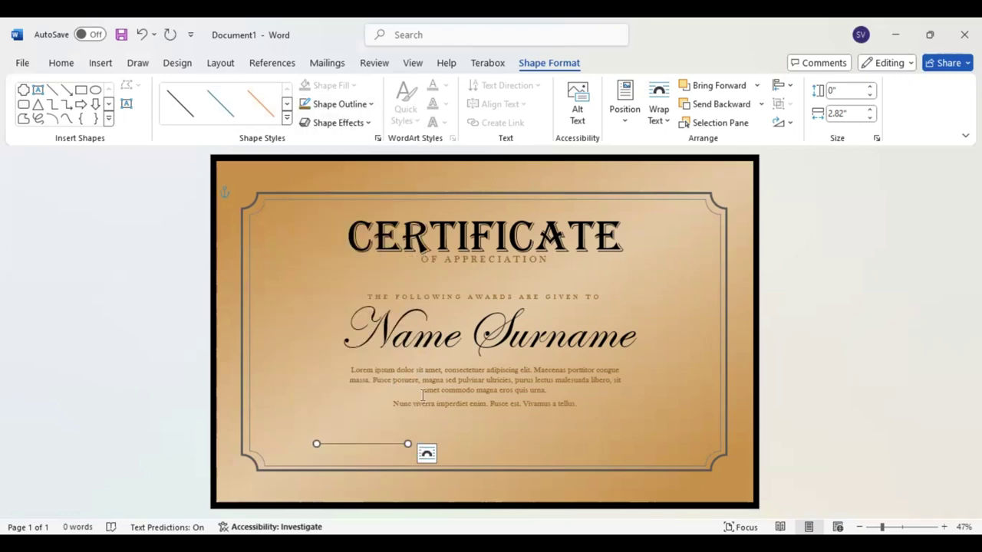
pyautogui.press('Right')
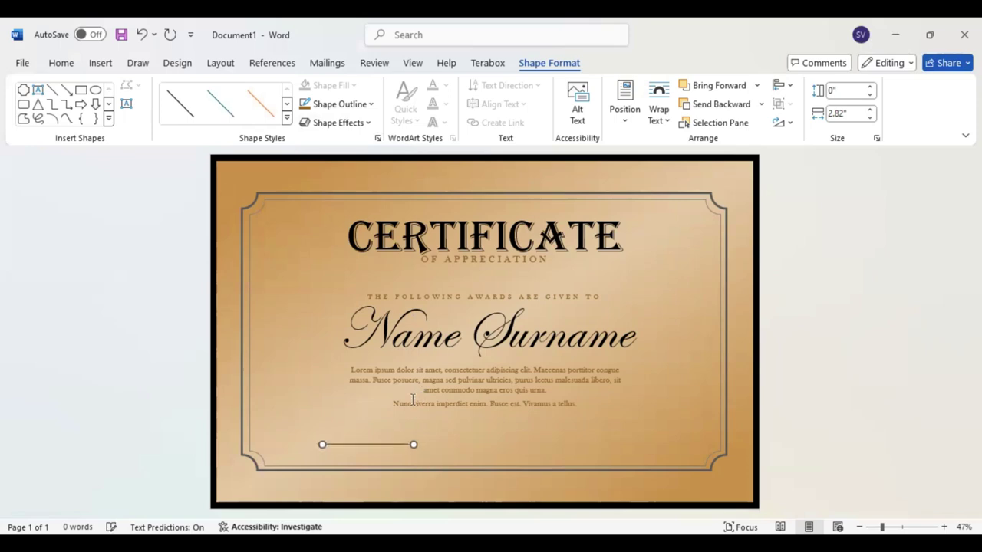
# Step: Duplicate the signature line and position the copy at the lower right
pyautogui.hotkey('ctrl', 'd')
pyautogui.press('Right')
pyautogui.press('Right')
pyautogui.press('Right')
pyautogui.press('Right')
pyautogui.press('Right')
pyautogui.press('Right')
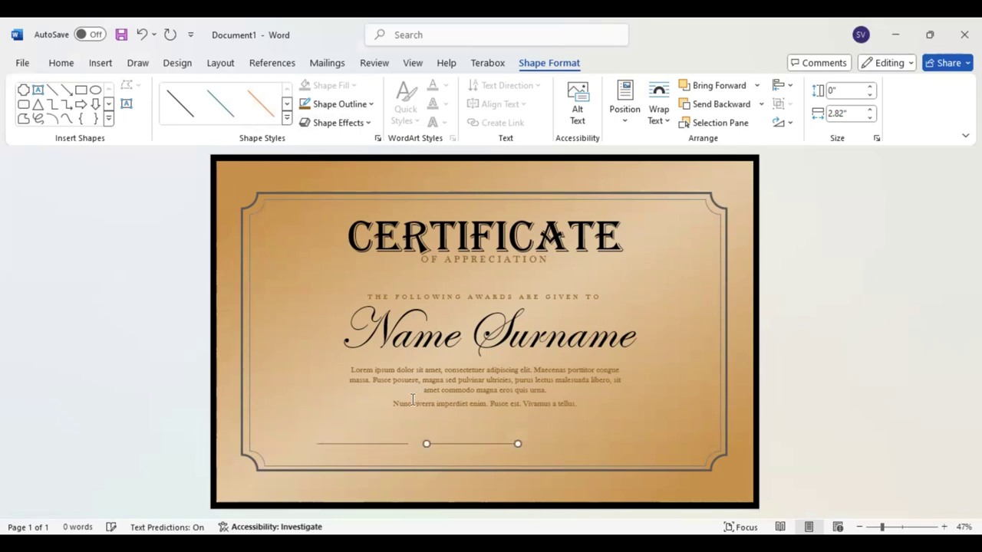
pyautogui.press('Right')
pyautogui.press('Right')
pyautogui.press('Right')
pyautogui.press('Right')
pyautogui.press('Right')
pyautogui.press('Right')
pyautogui.press('Left')
pyautogui.press('Left')
pyautogui.press('Left')
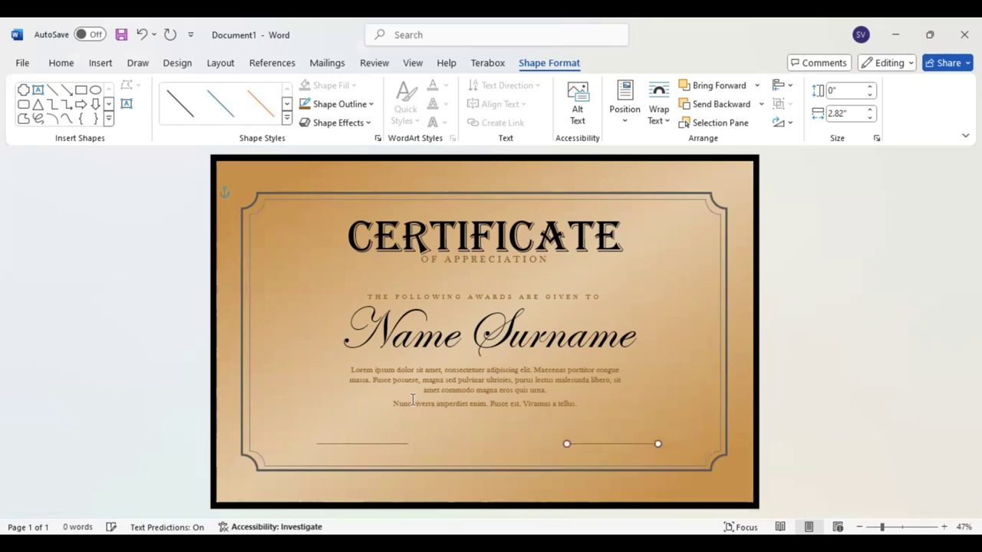
pyautogui.hotkey('ctrl', 'Left')
pyautogui.hotkey('ctrl', 'Left')
pyautogui.hotkey('ctrl', 'Left')
pyautogui.hotkey('ctrl', 'Left')
pyautogui.hotkey('ctrl', 'Left')
pyautogui.hotkey('ctrl', 'Right')
pyautogui.hotkey('ctrl', 'Right')
pyautogui.hotkey('ctrl', 'Right')
pyautogui.hotkey('ctrl', 'Right')
# Step: Add a 'Signature' text box with no outline under the left line
pyautogui.click(127, 104)
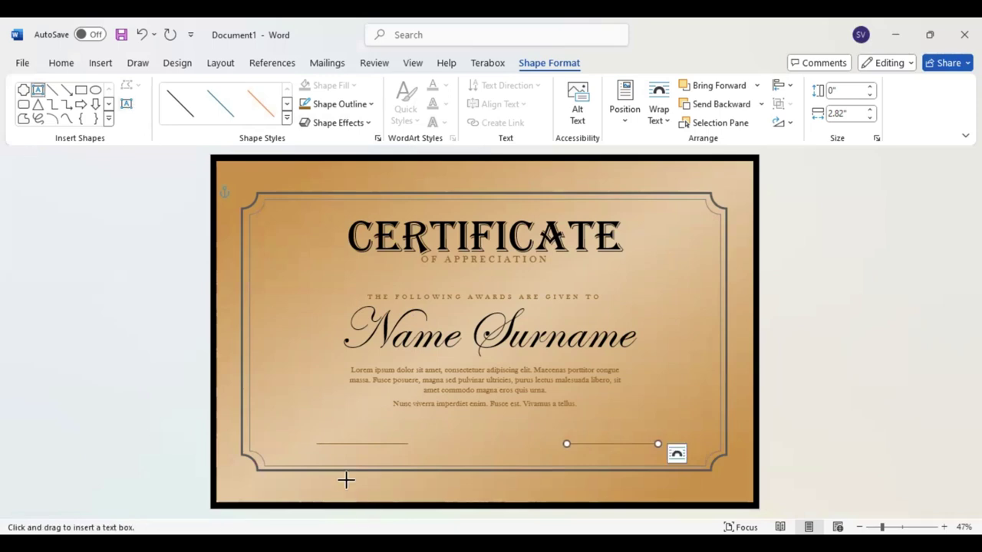
pyautogui.moveTo(329, 443); pyautogui.dragTo(388, 466)
pyautogui.write('Signature')
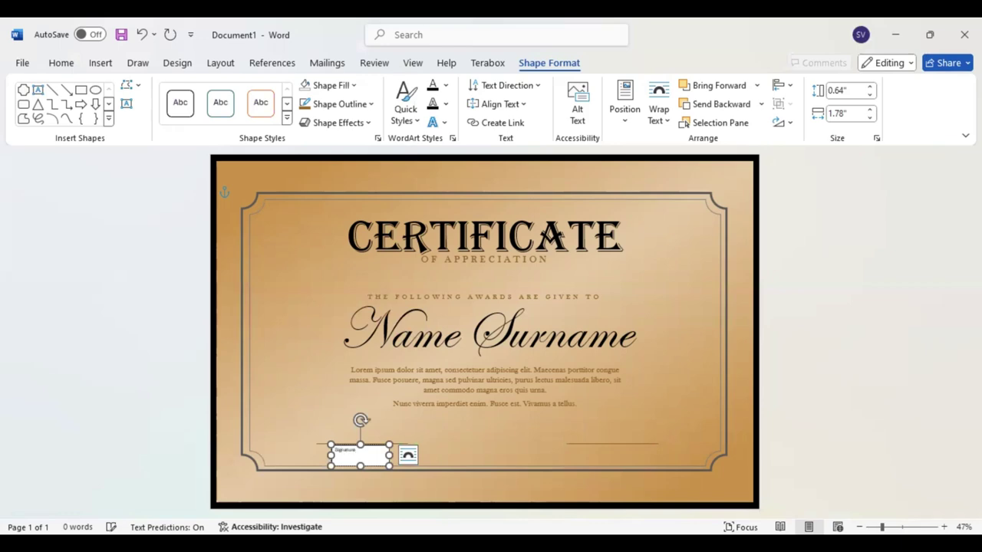
pyautogui.doubleClick(347, 451)
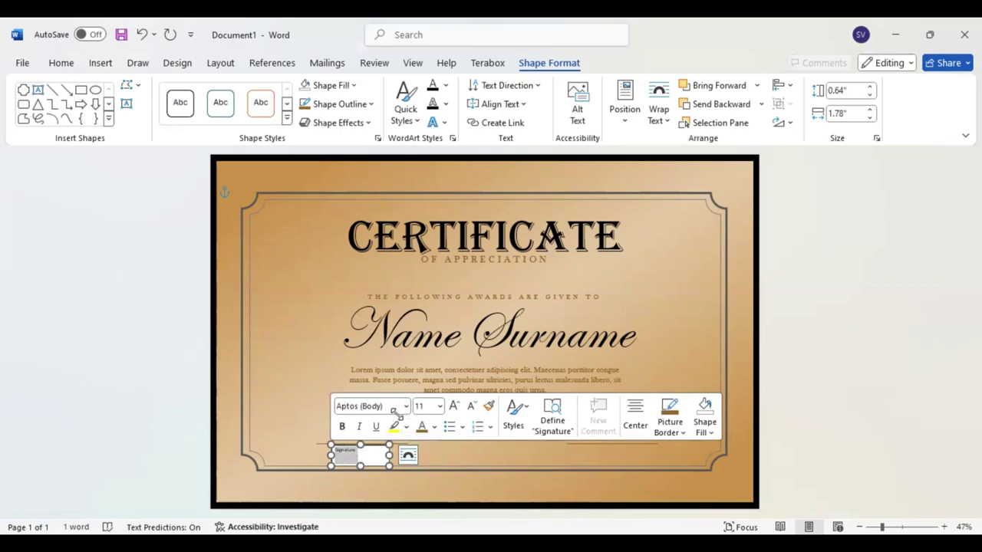
pyautogui.click(372, 105)
pyautogui.click(218, 114)
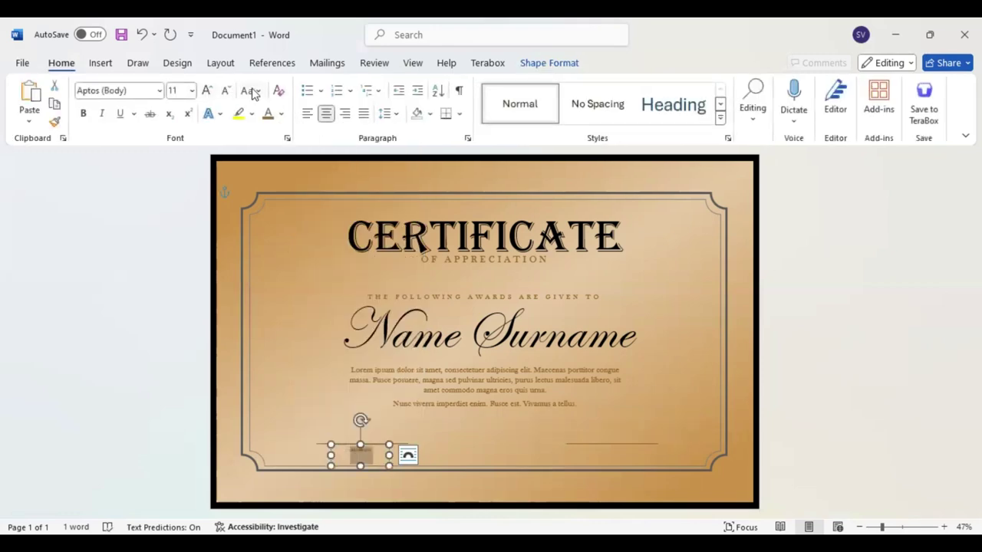
# Step: Set the label to Baskerville Old Face size 16 and shrink its box to fit
pyautogui.click(253, 93)
pyautogui.click(115, 90)
pyautogui.write('Baskerville Old Face')
pyautogui.press('Return')
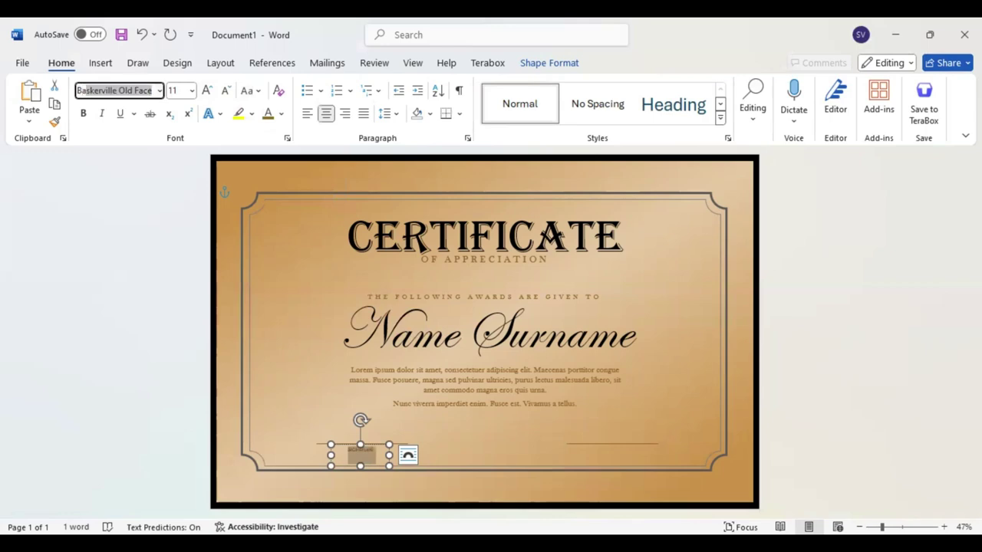
pyautogui.press('Return')
pyautogui.click(207, 90)
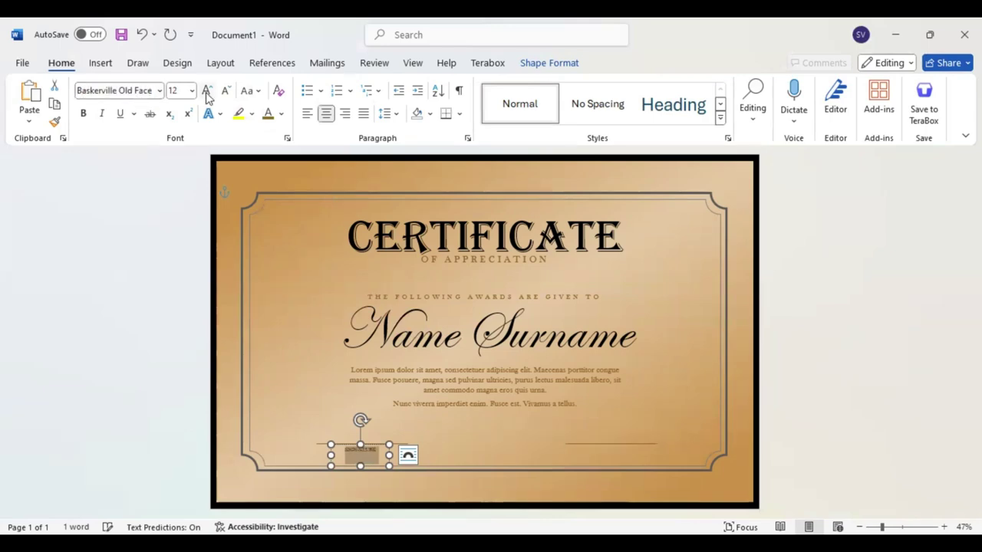
pyautogui.click(207, 90)
pyautogui.click(207, 90)
pyautogui.moveTo(359, 466); pyautogui.dragTo(361, 458)
# Step: Duplicate the SIGNATURE label and place the copy beneath the right line
pyautogui.hotkey('ctrl', 'c')
pyautogui.hotkey('ctrl', 'v')
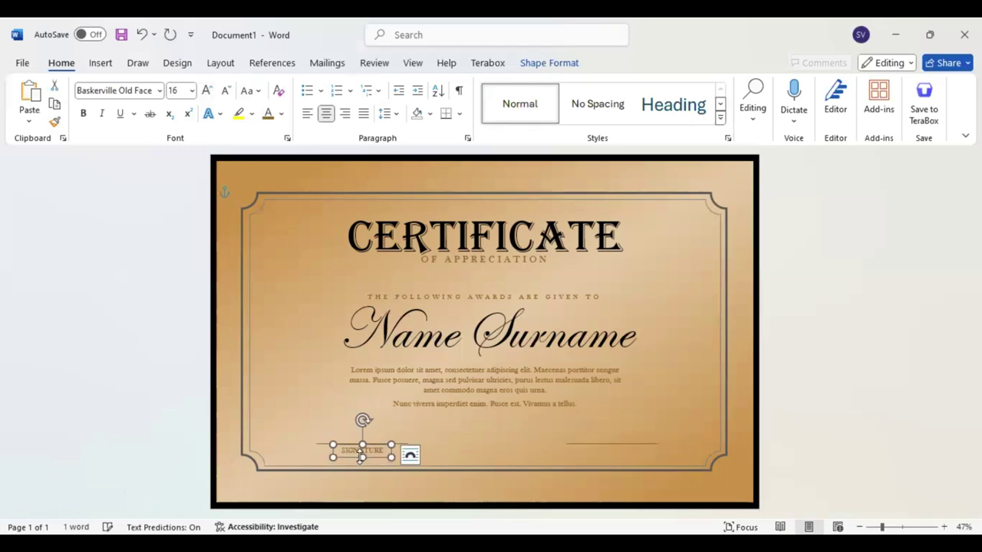
pyautogui.press('Right')
pyautogui.press('Right')
pyautogui.press('Right')
pyautogui.press('Right')
pyautogui.press('Right')
pyautogui.press('Right')
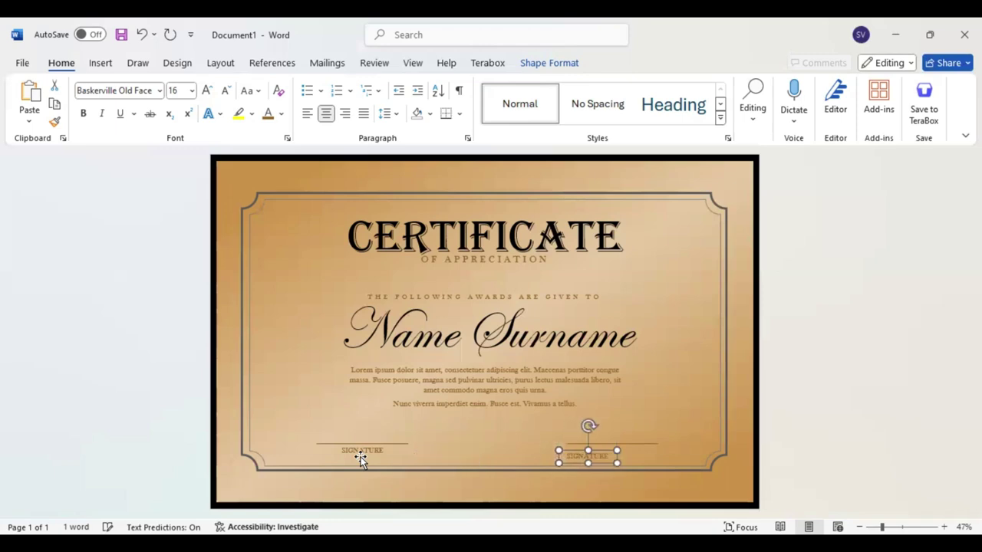
pyautogui.press('Right')
pyautogui.press('Right')
pyautogui.press('Right')
pyautogui.press('Right')
pyautogui.press('Right')
pyautogui.press('Right')
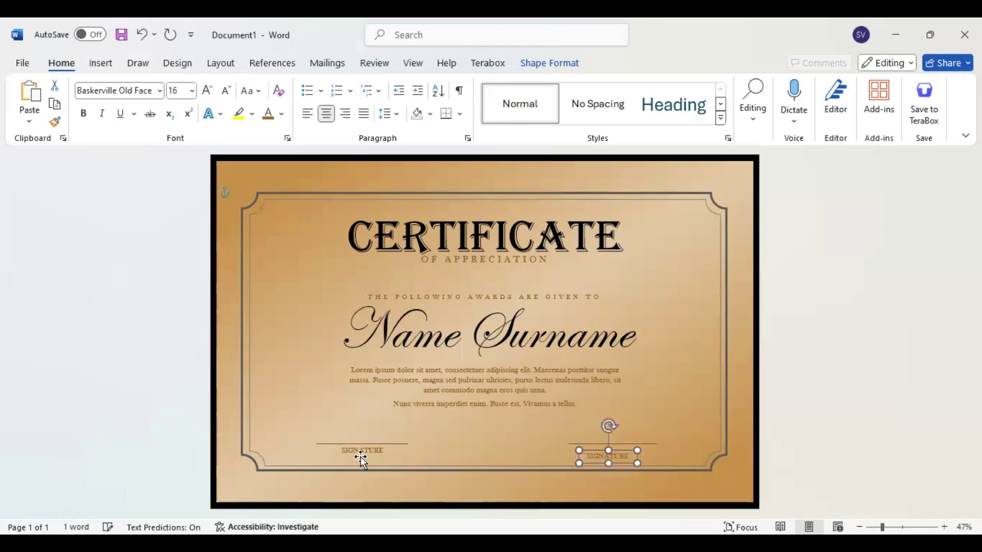
pyautogui.press('Up')
pyautogui.press('Up')
pyautogui.press('Up')
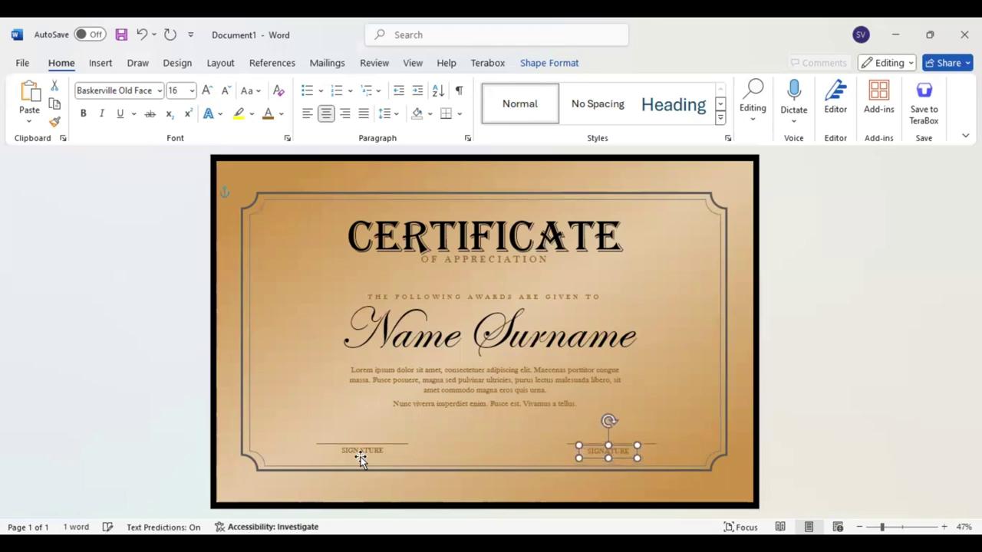
pyautogui.press('Right')
pyautogui.press('Right')
pyautogui.press('Right')
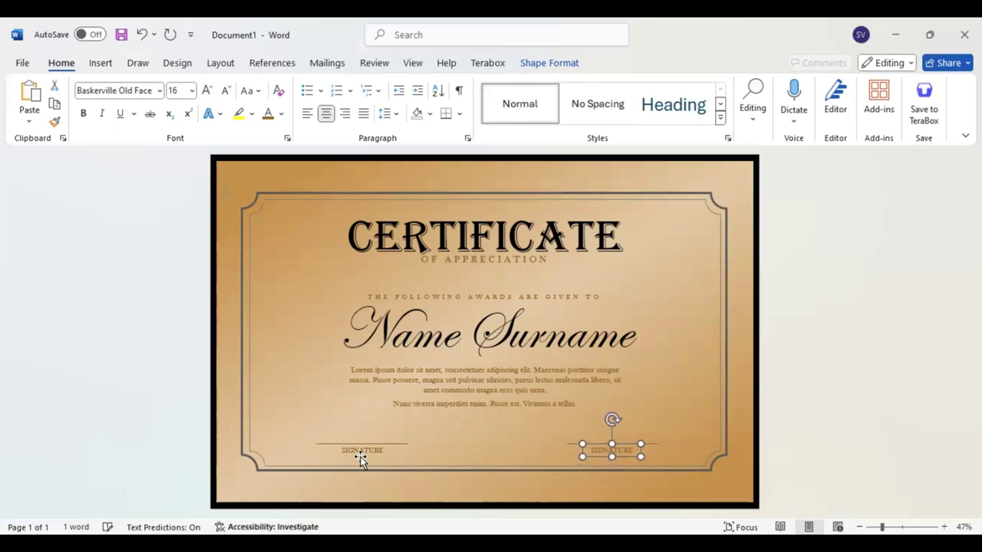
pyautogui.press('Right')
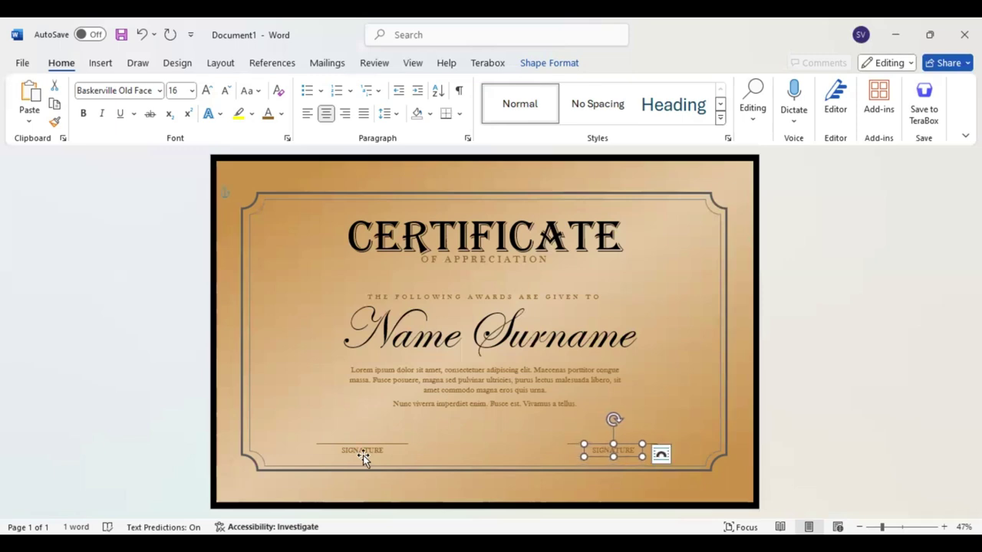
pyautogui.click(100, 63)
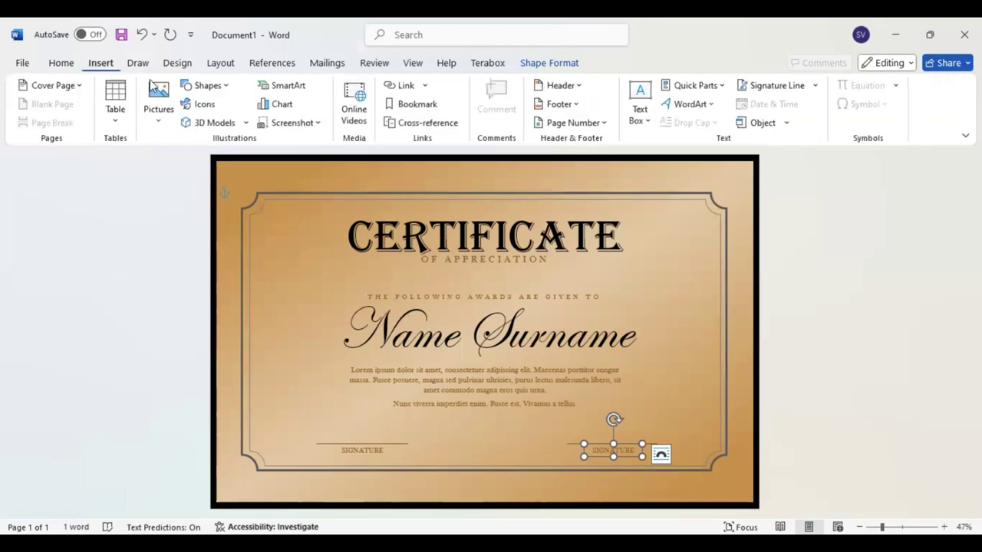
# Step: Draw a Stars and Banners seal shape centred between the two signature lines
pyautogui.click(221, 87)
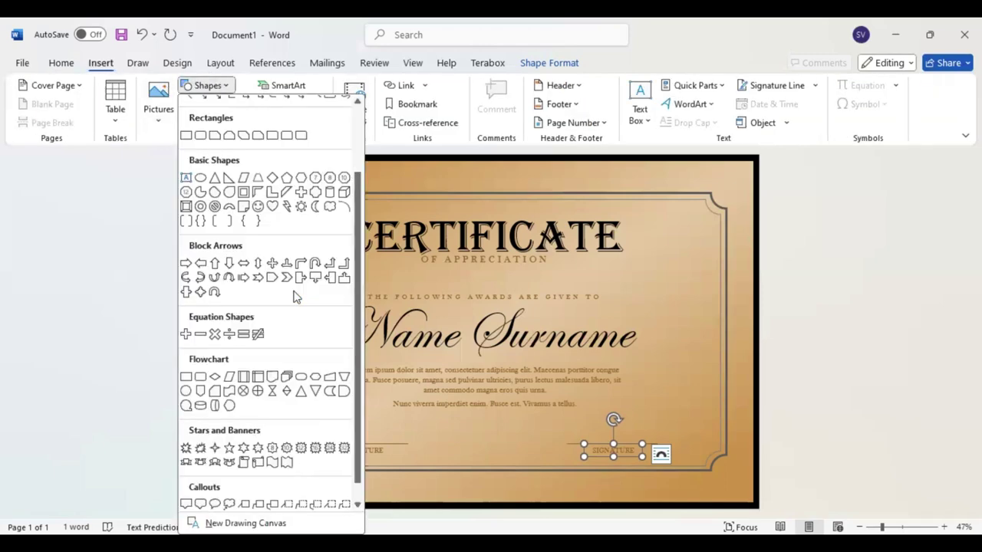
pyautogui.scroll(-1, 294, 297)
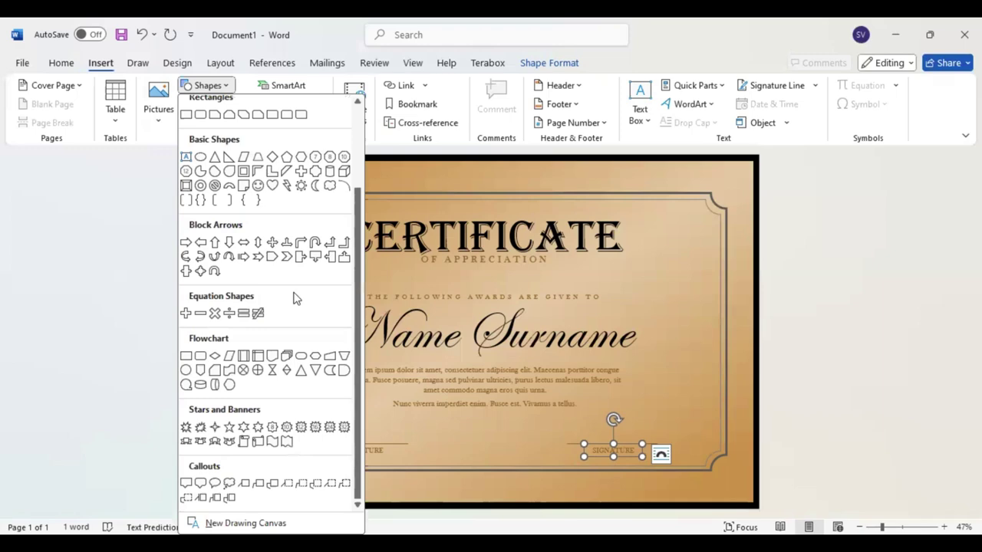
pyautogui.click(329, 427)
pyautogui.moveTo(458, 421); pyautogui.dragTo(503, 460)
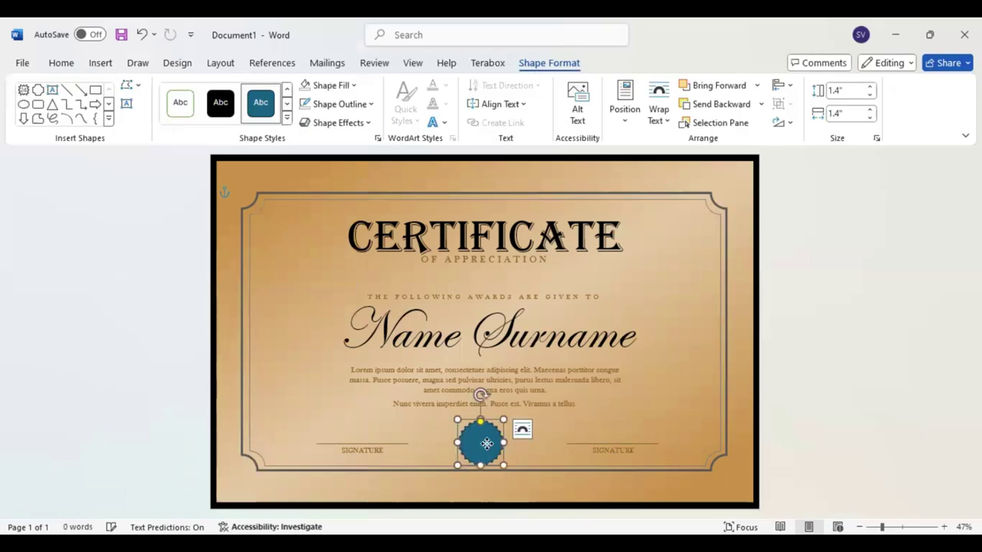
pyautogui.moveTo(491, 452); pyautogui.dragTo(494, 447)
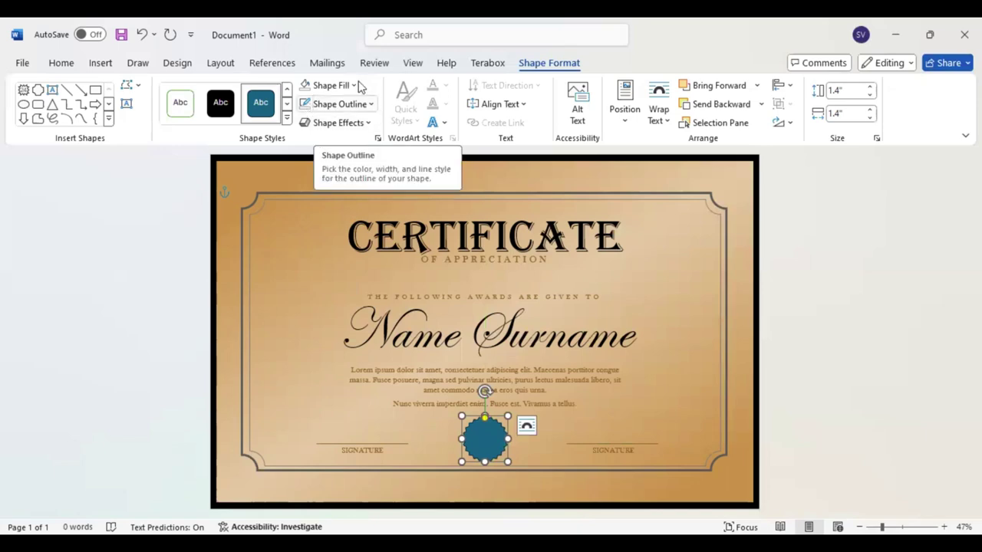
# Step: Fill the seal with Tan and apply a bevel preset effect
pyautogui.click(330, 85)
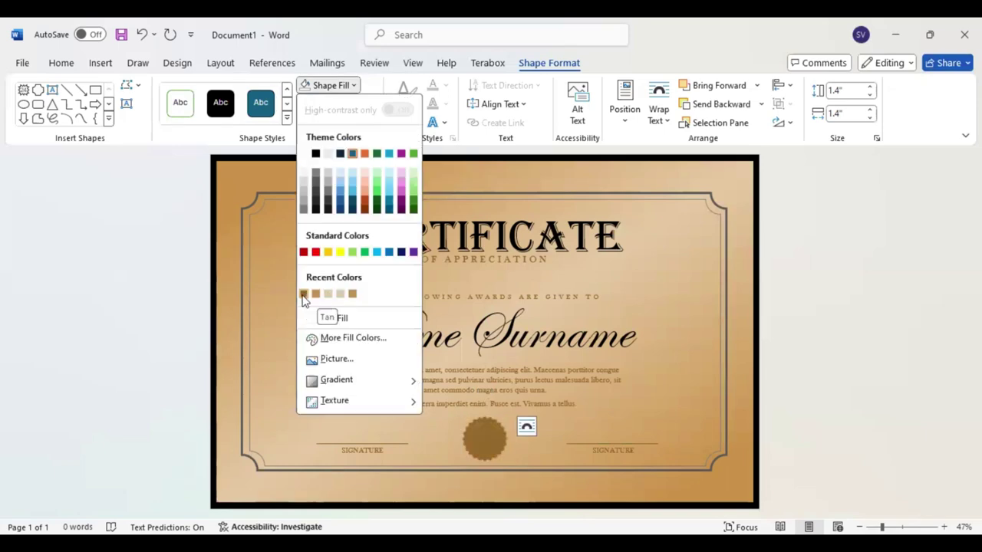
pyautogui.click(303, 295)
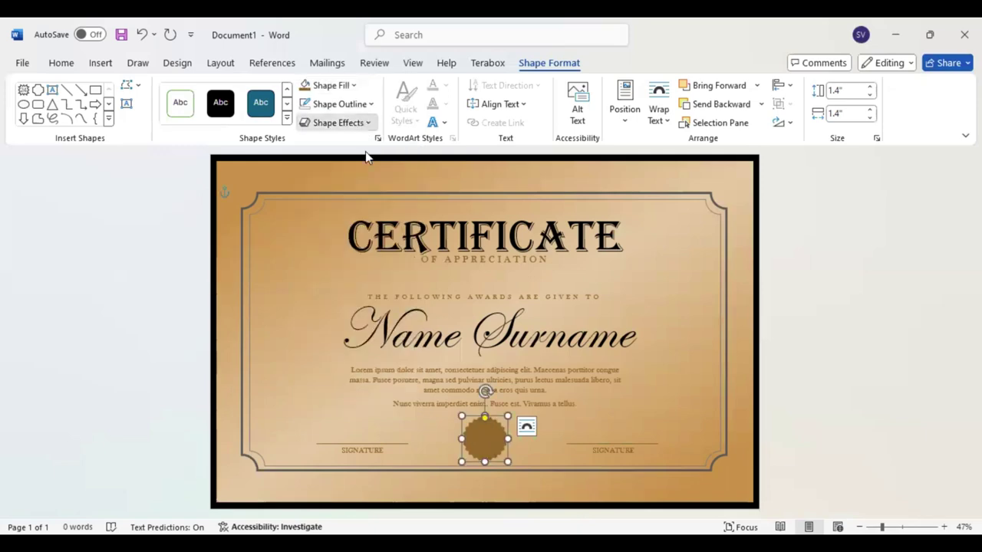
pyautogui.click(337, 122)
pyautogui.moveTo(345, 149)
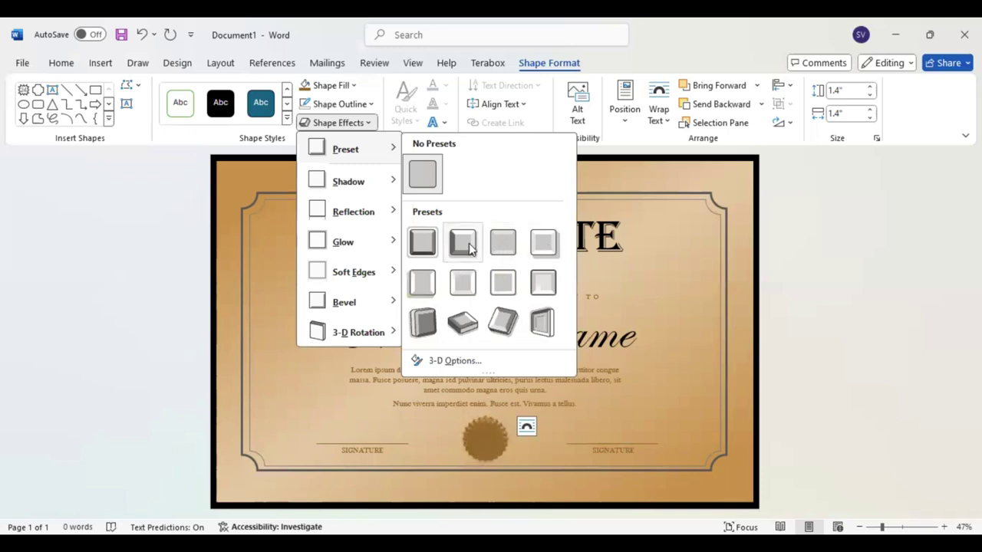
pyautogui.click(488, 438)
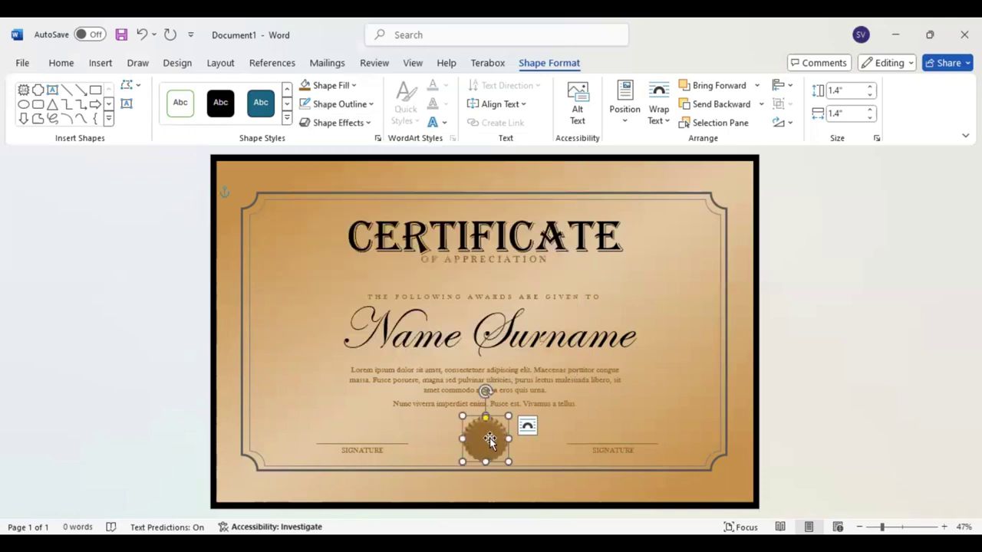